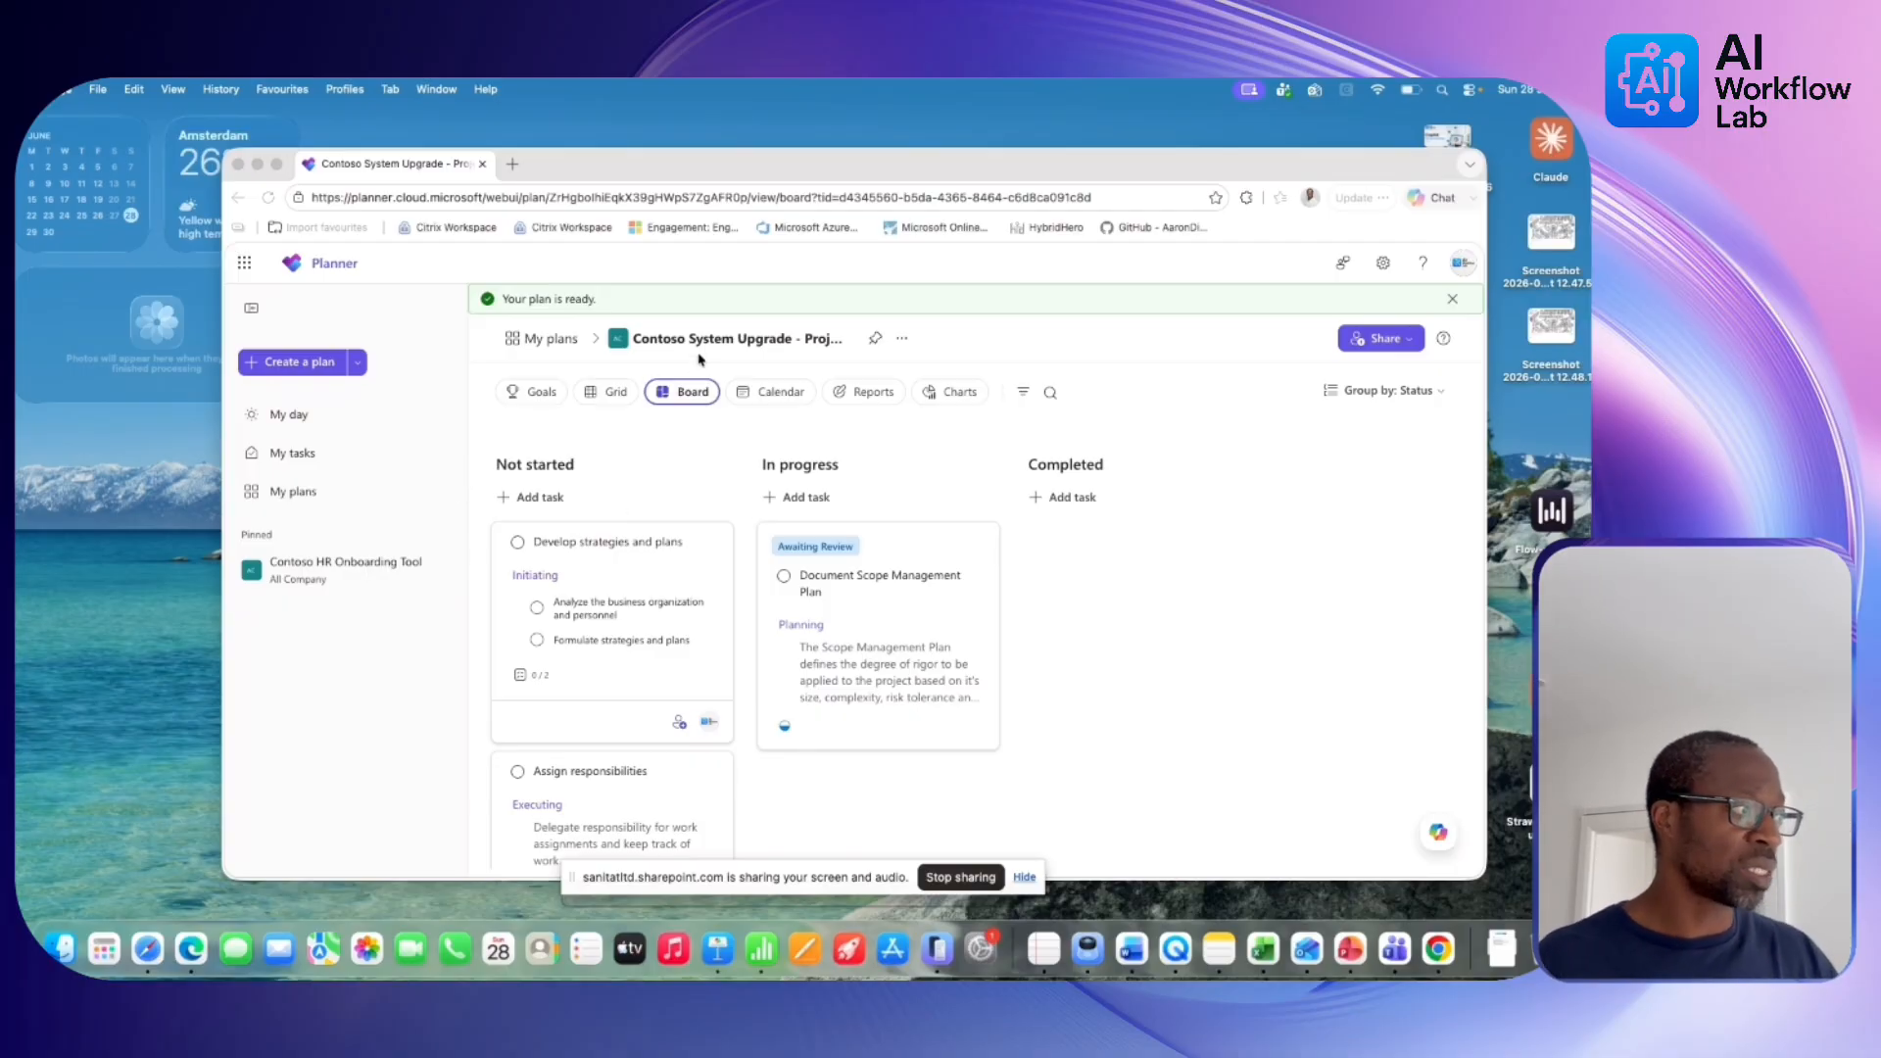
Promote the checklist item "Formulate strategies and plans" of the "Develop strategies and plans" task to a separate task and dismiss the status reports suggestion.
left_click(681, 632)
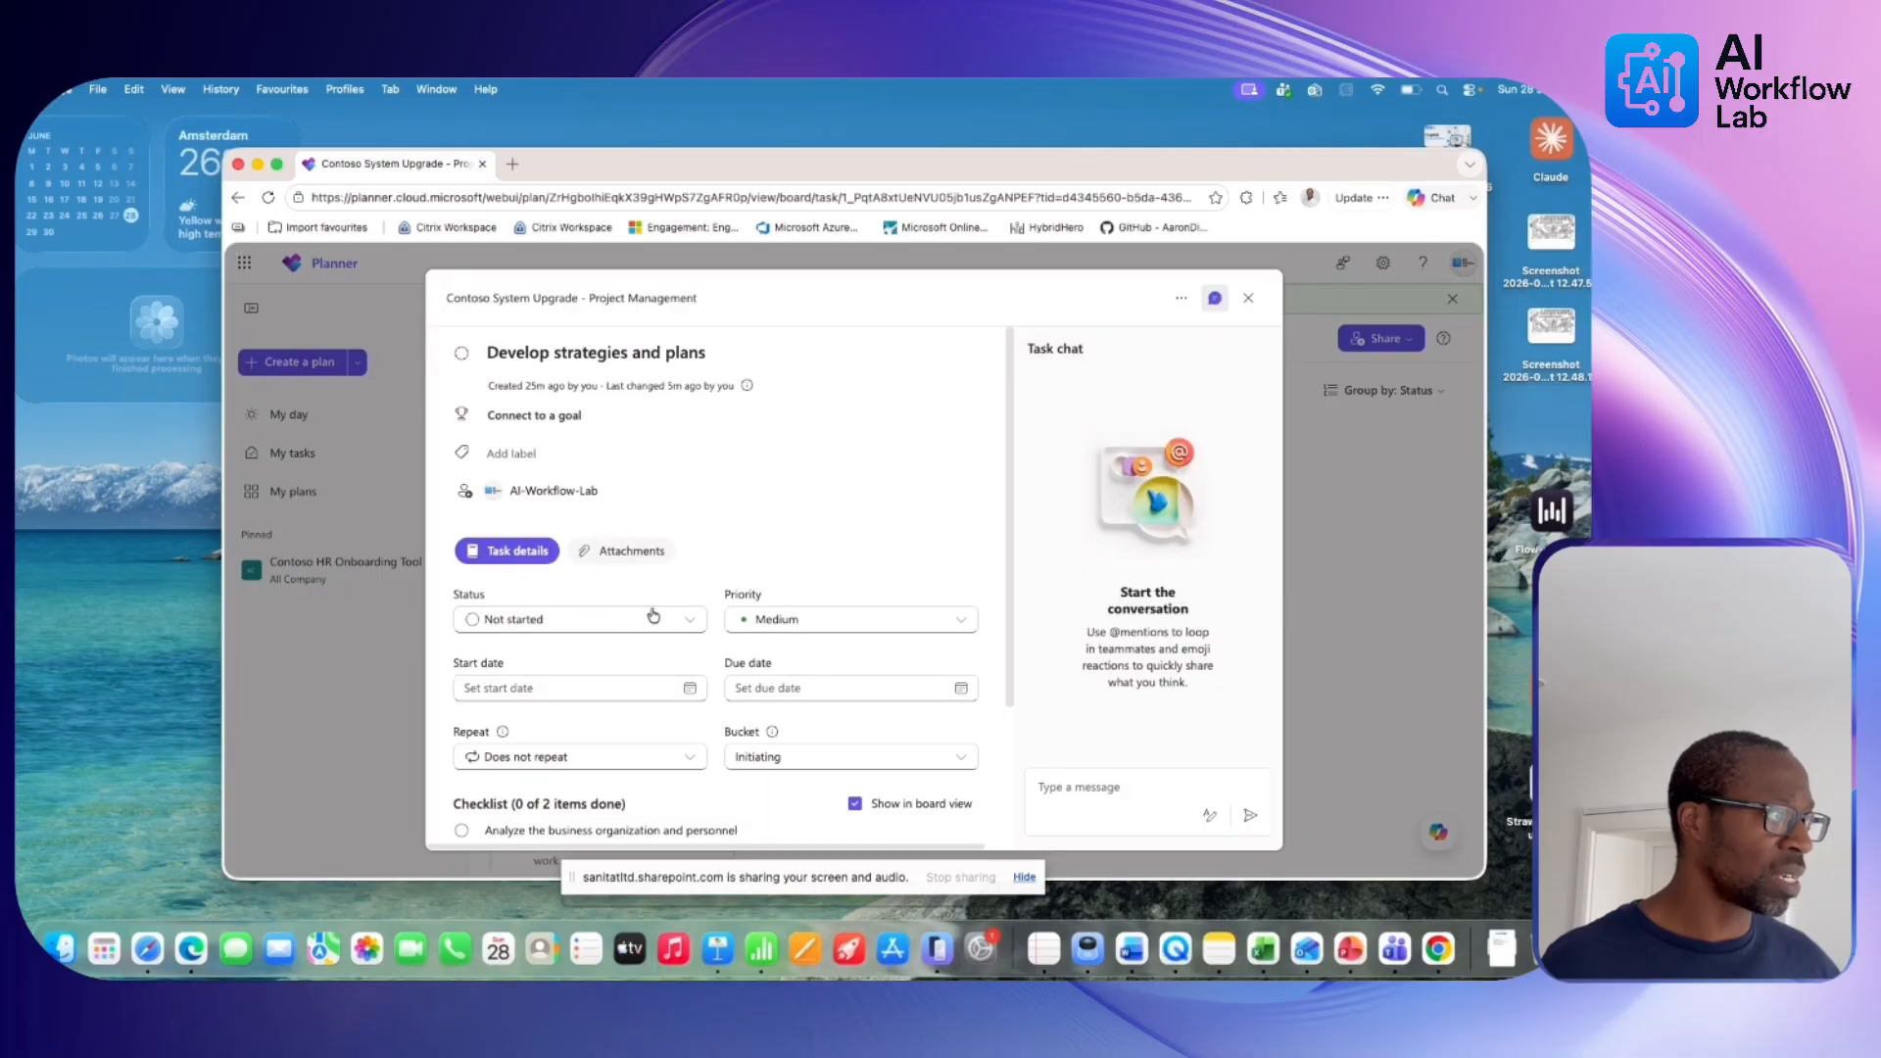
scroll(627, 636, "down", 4)
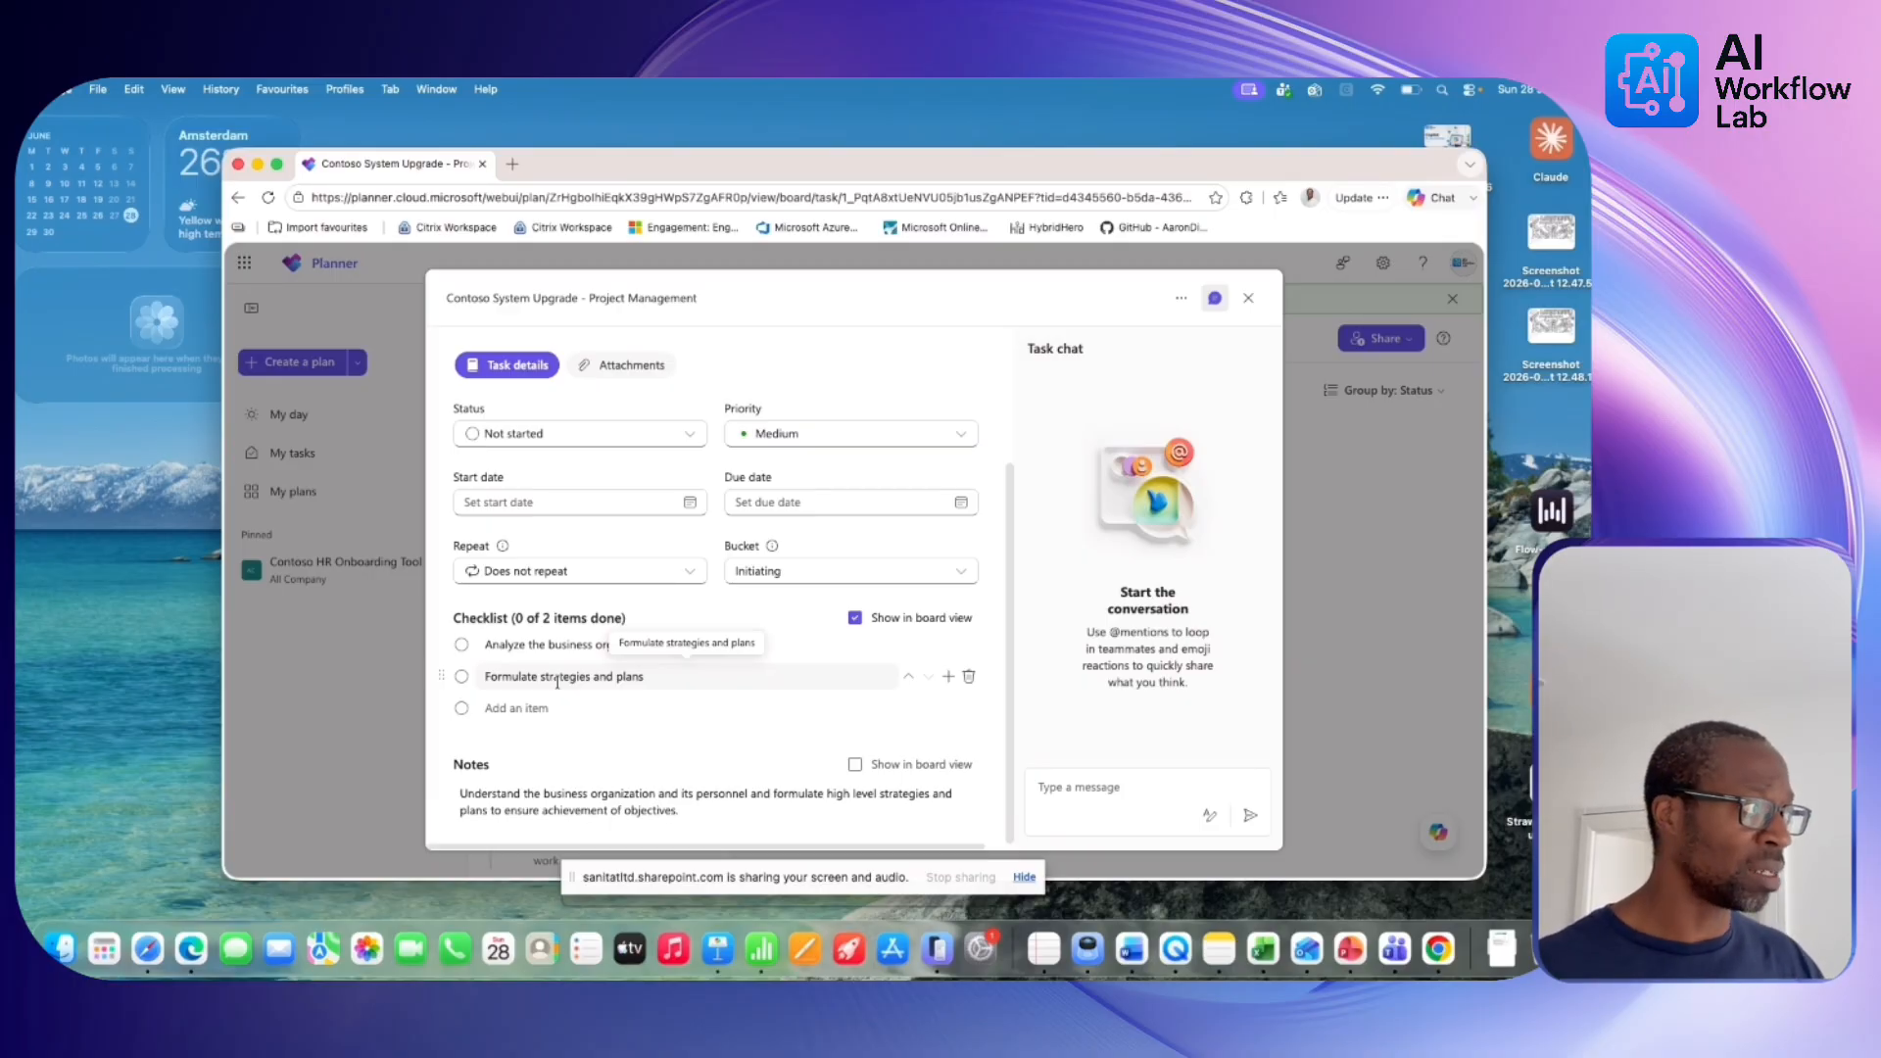
left_click(947, 678)
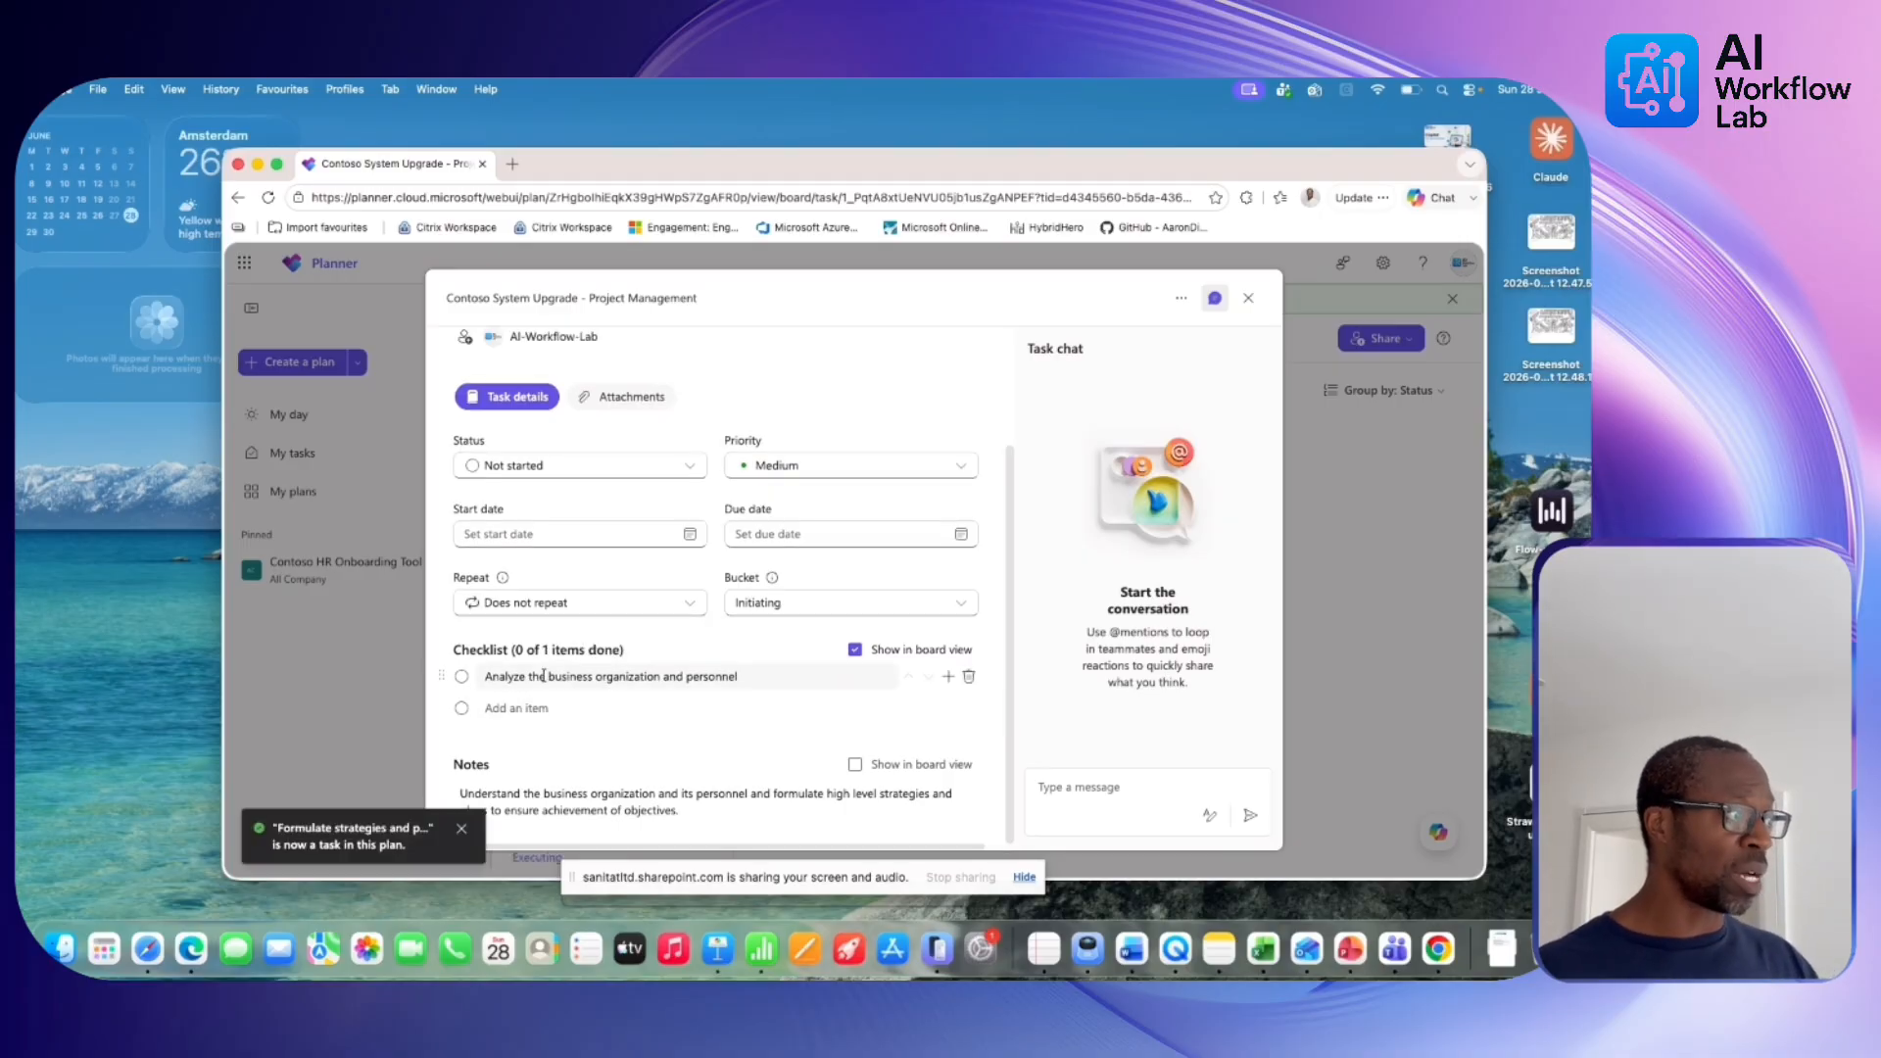
left_click(1248, 300)
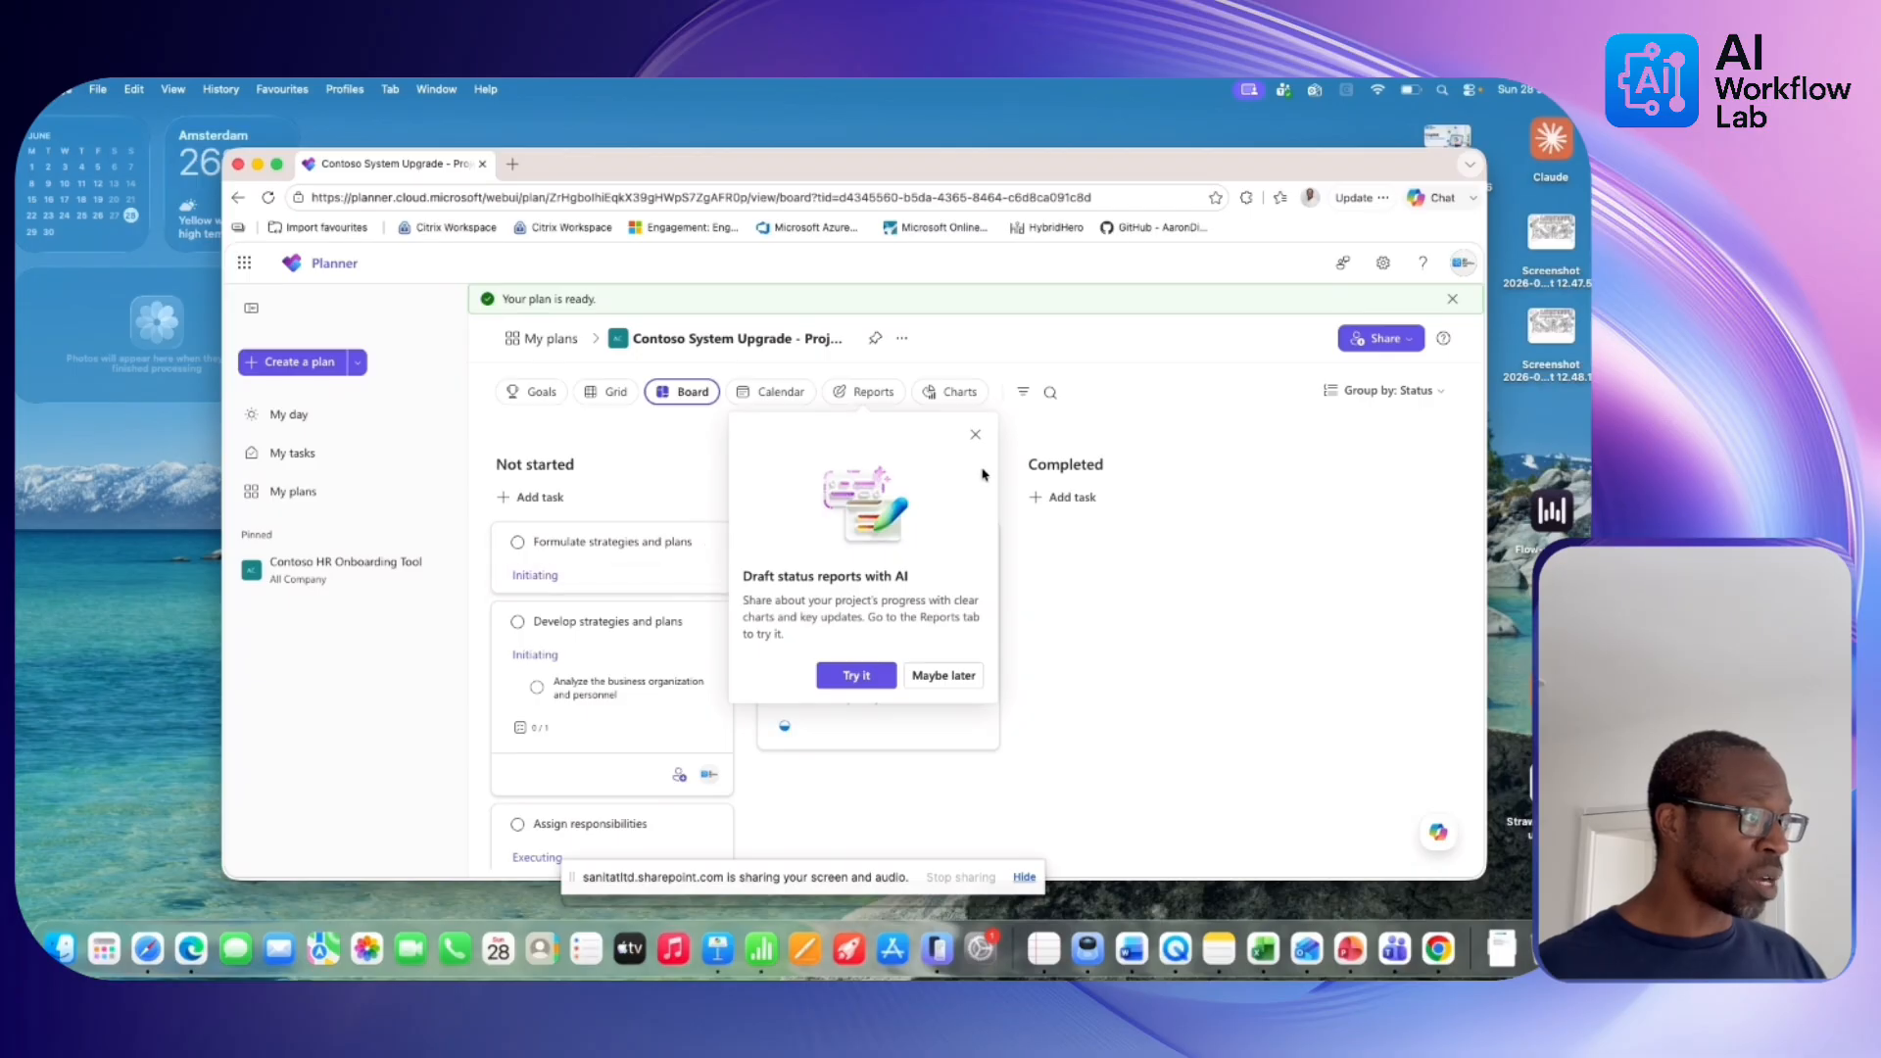
left_click(975, 434)
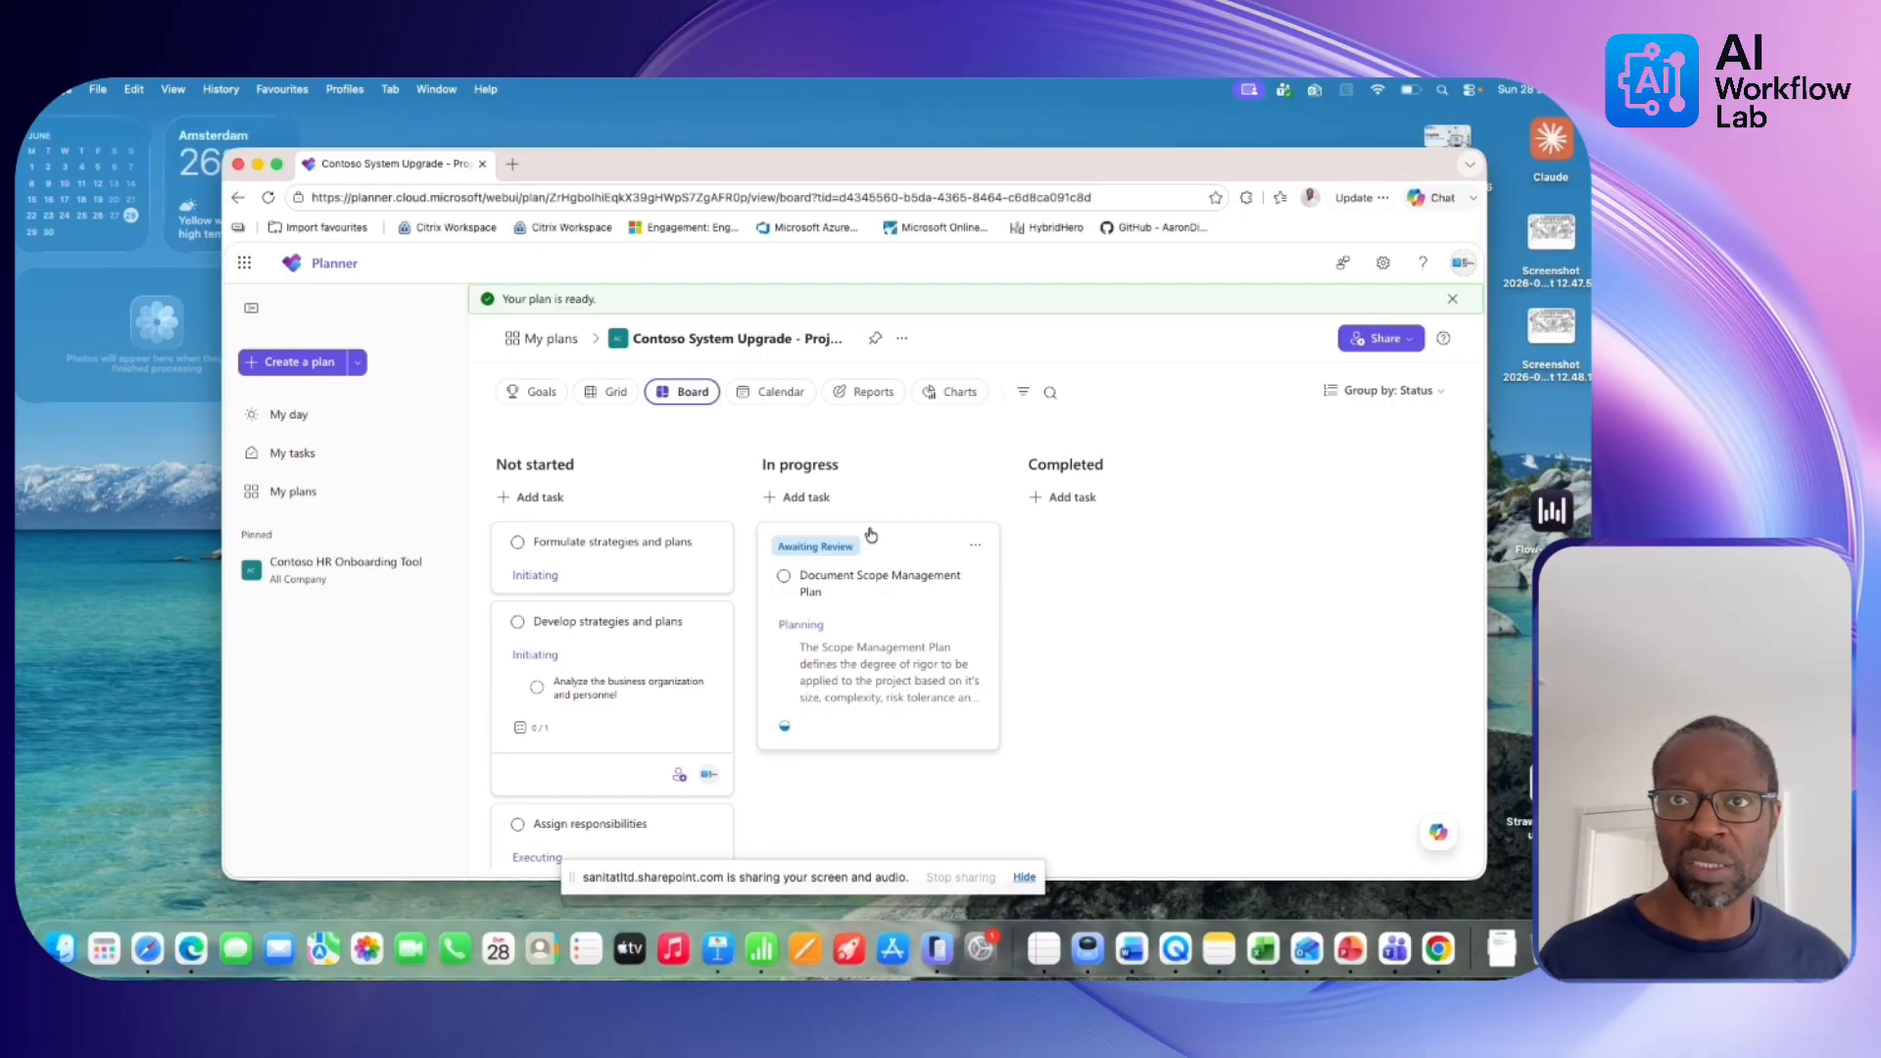
Schedule the unscheduled tasks in the plan's calendar: "Formulate strategies and plans" on June 18, 2026 and "Assign responsibilities" on June 30, 2026.
left_click(783, 398)
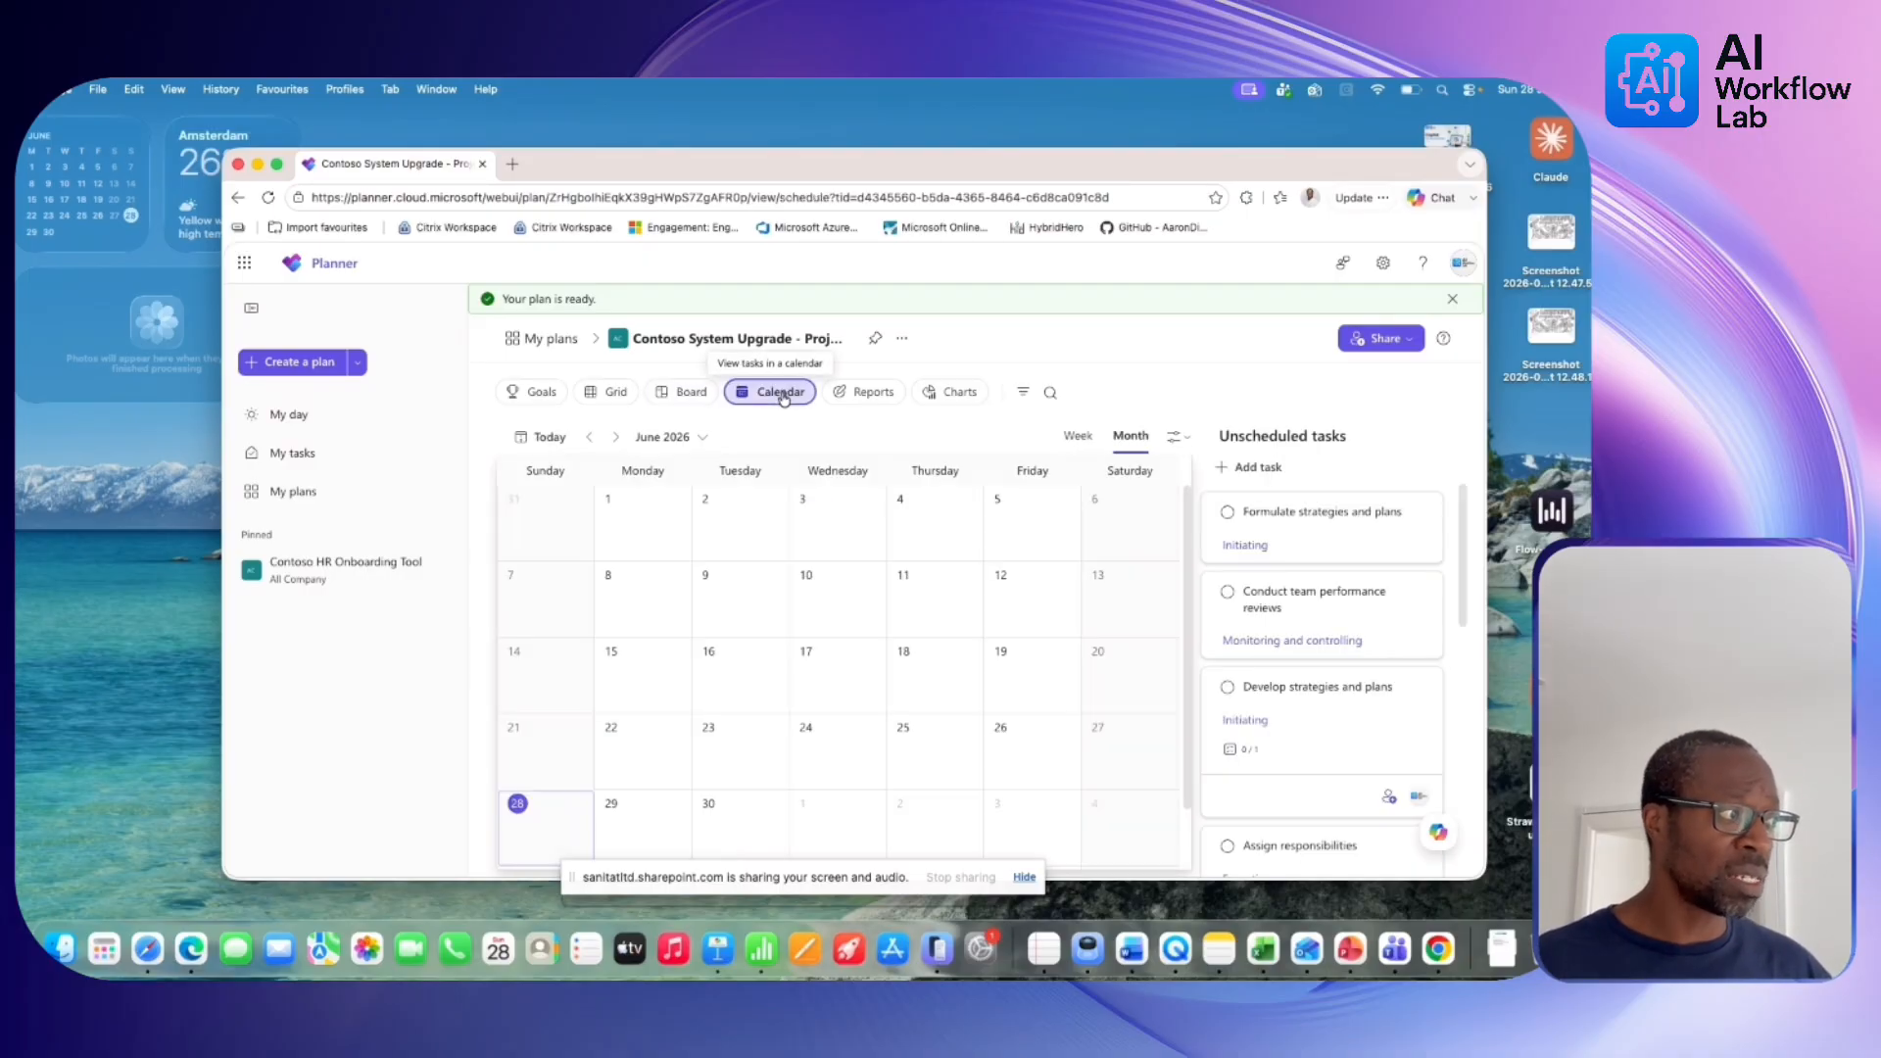
scroll(1350, 637, "down", 1)
scroll(1342, 646, "down", 8)
scroll(1335, 658, "up", 10)
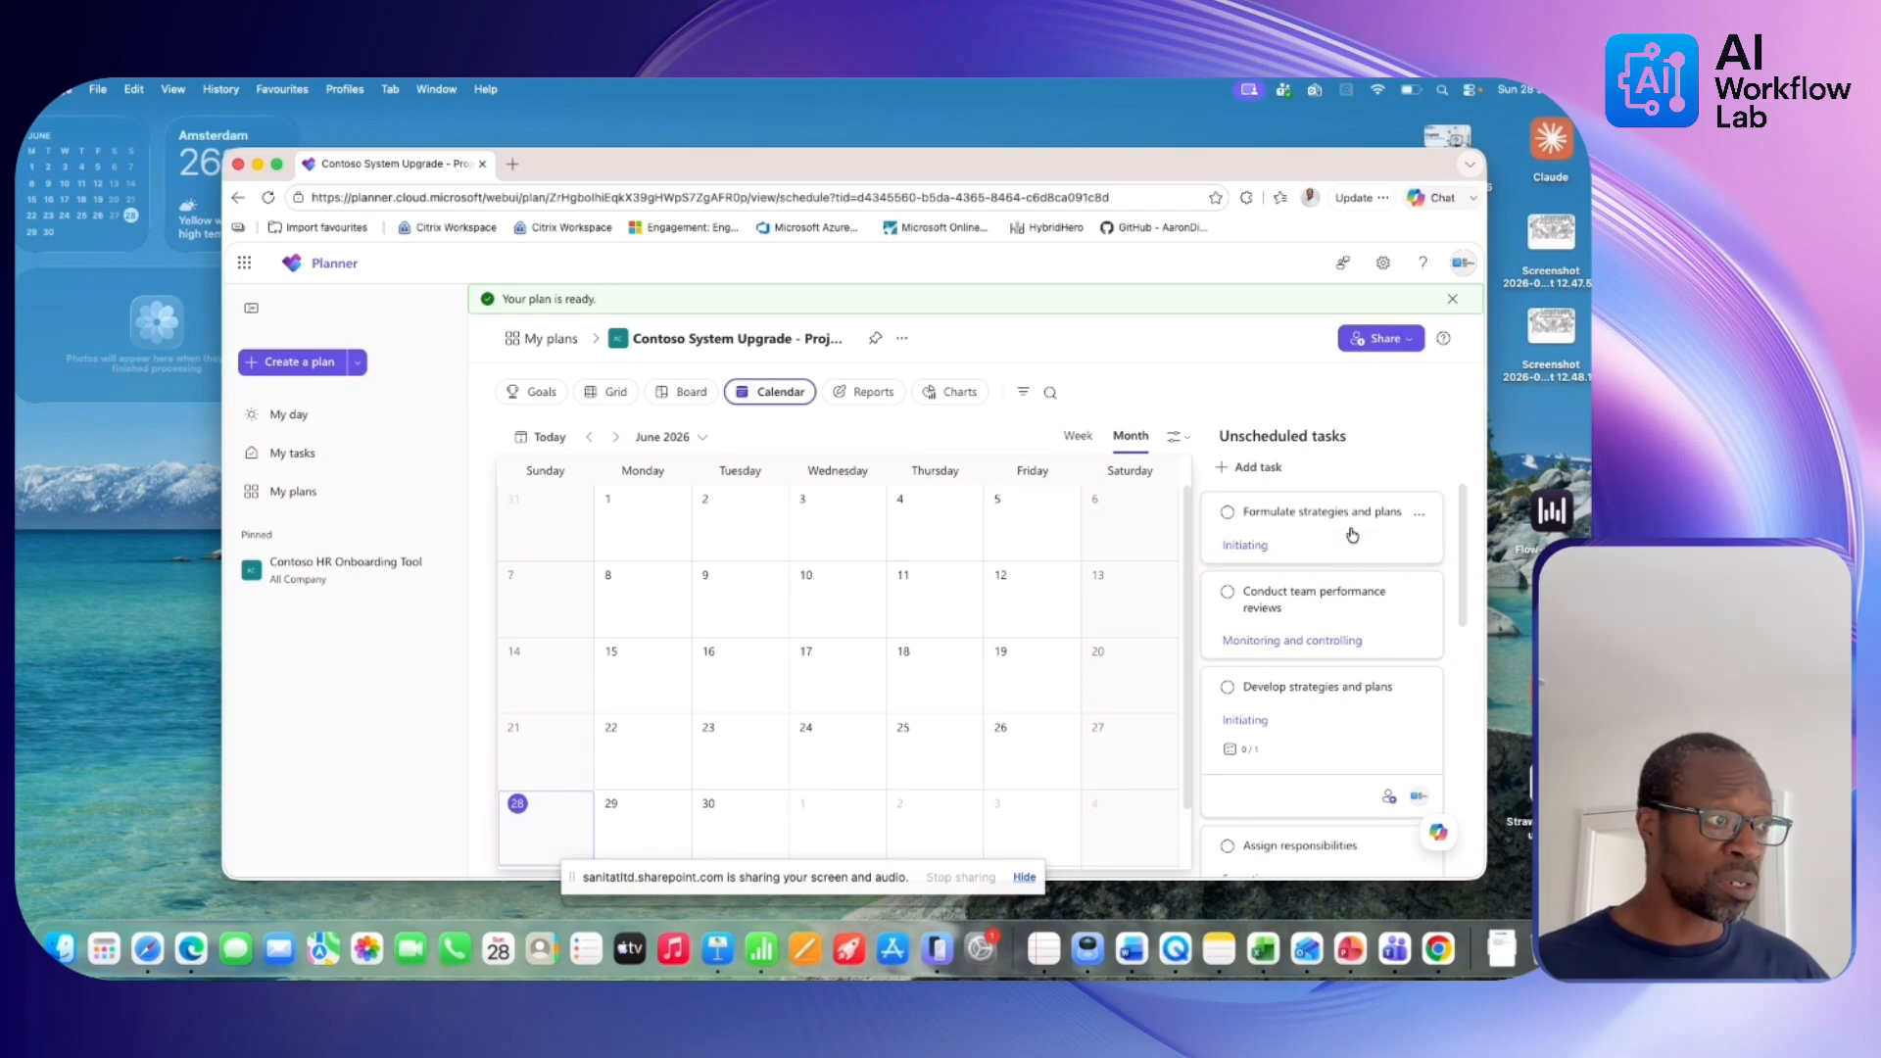
left_click_drag(1351, 534, 958, 698)
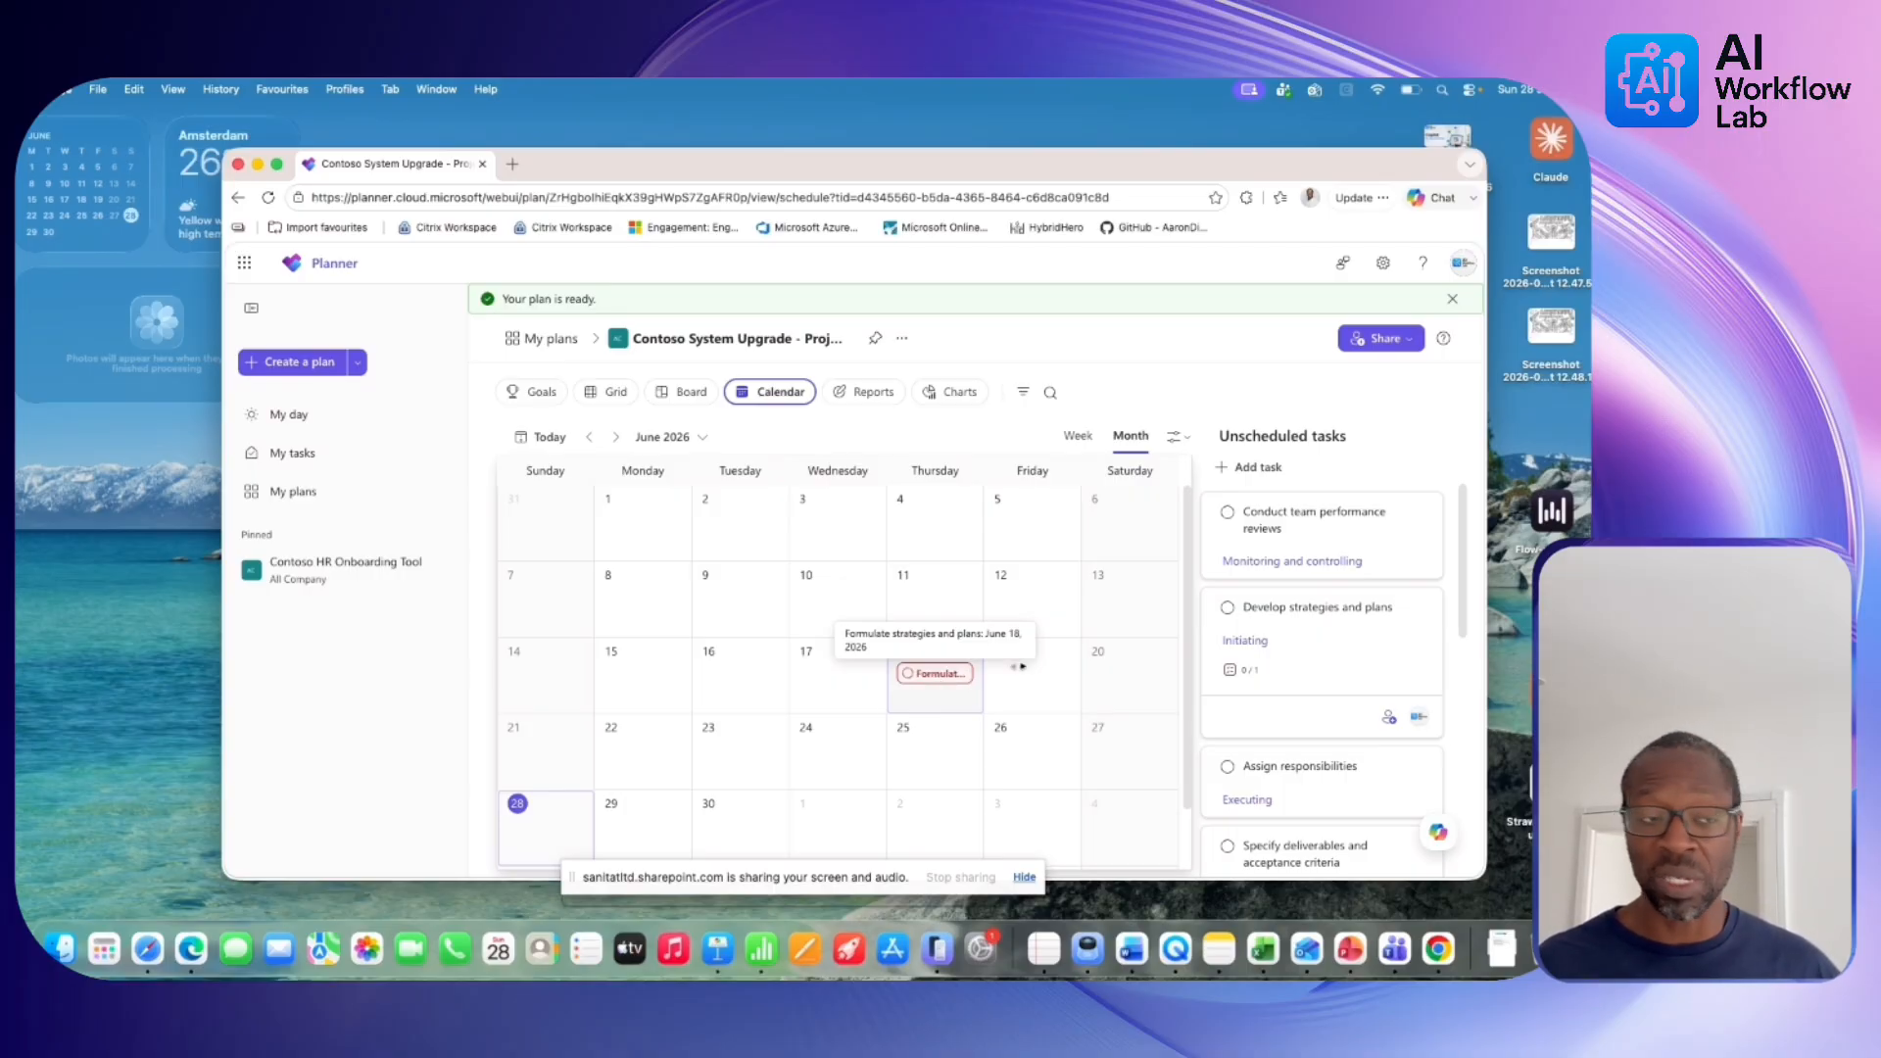
left_click_drag(1305, 771, 739, 823)
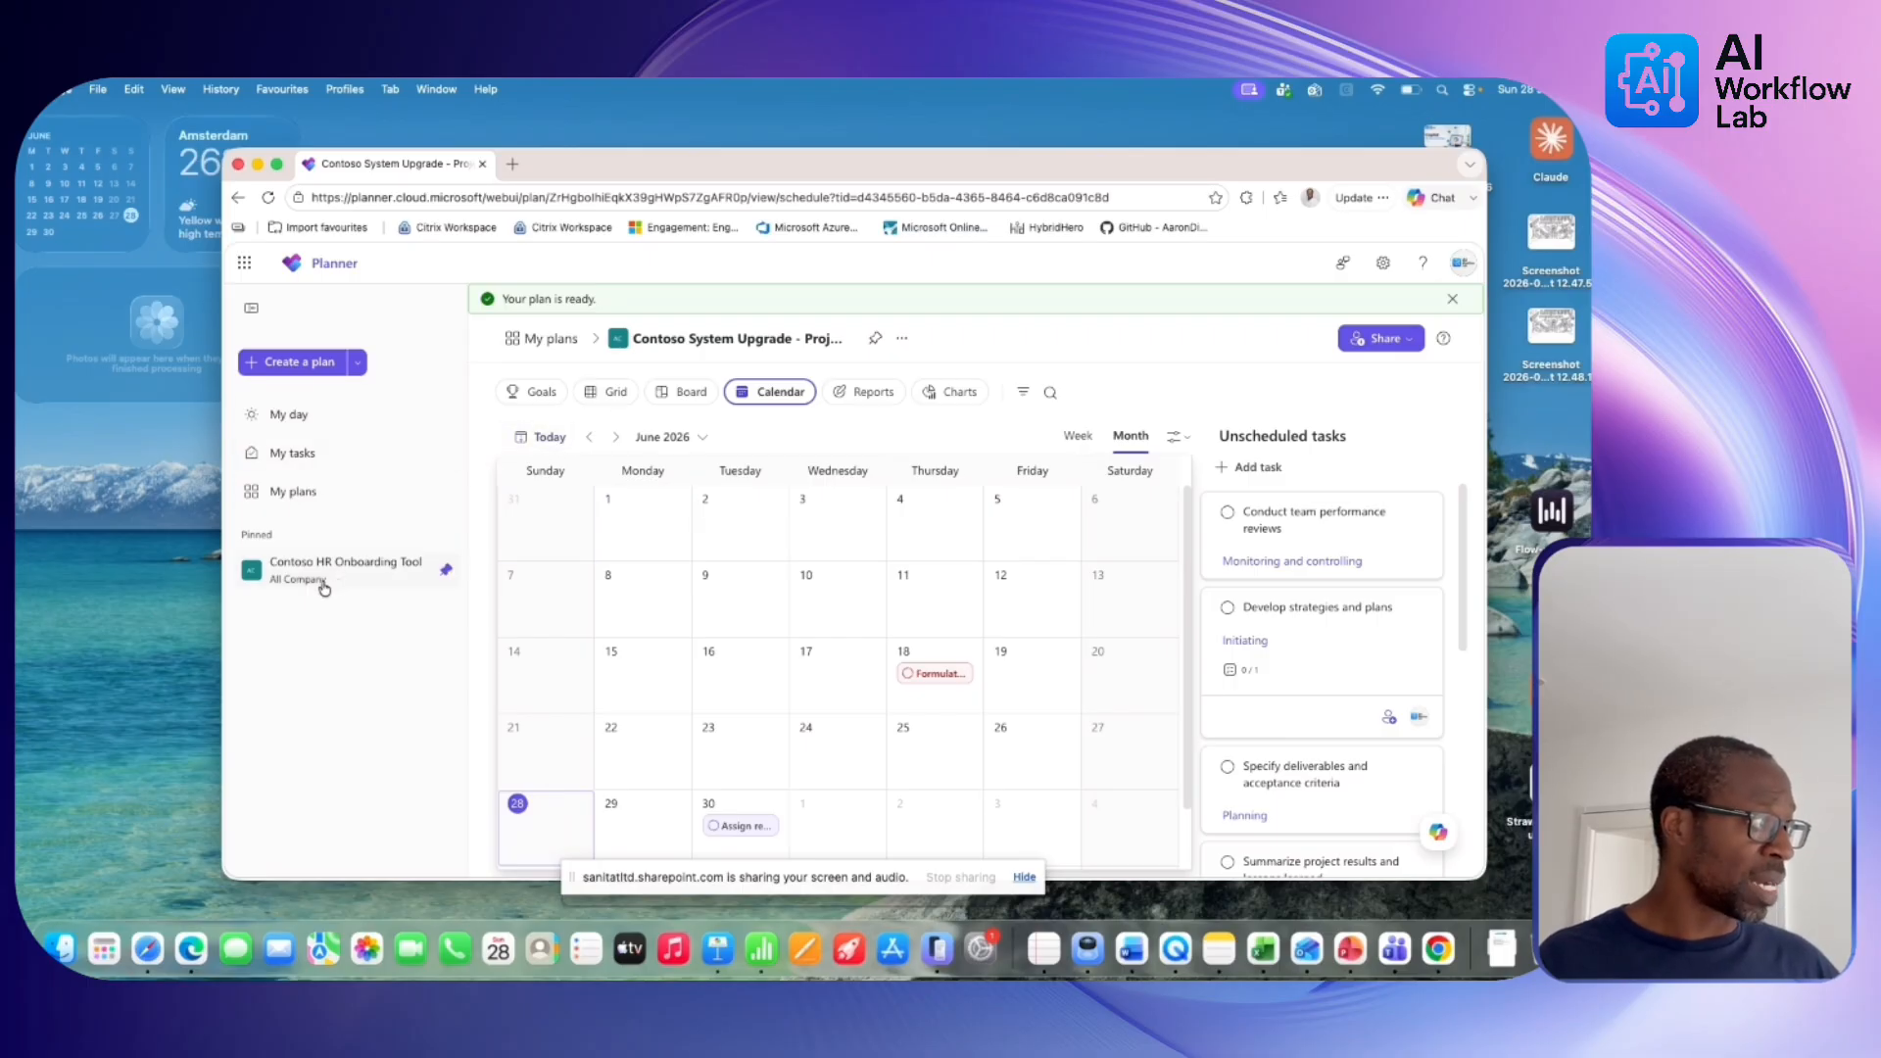
Return to the board view and move the "Develop strategies and plans" task from Not started to In progress.
left_click(665, 345)
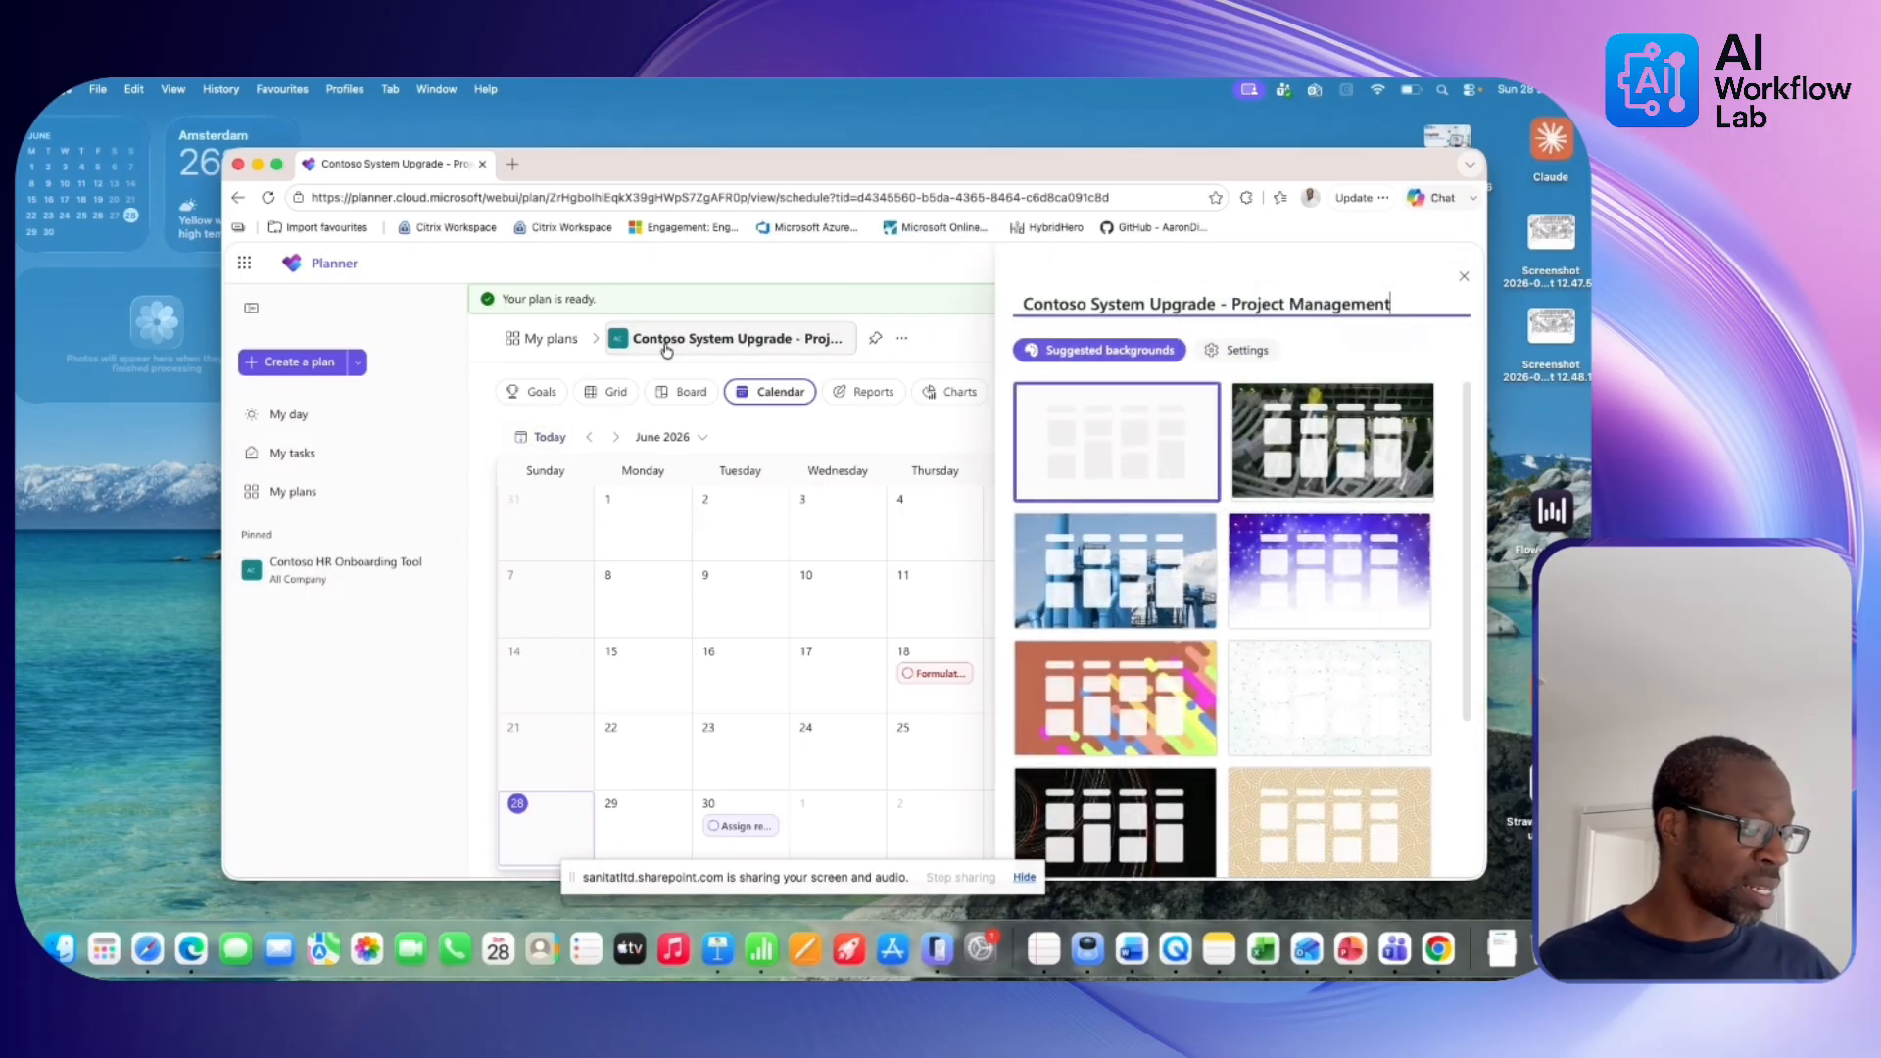
left_click(697, 397)
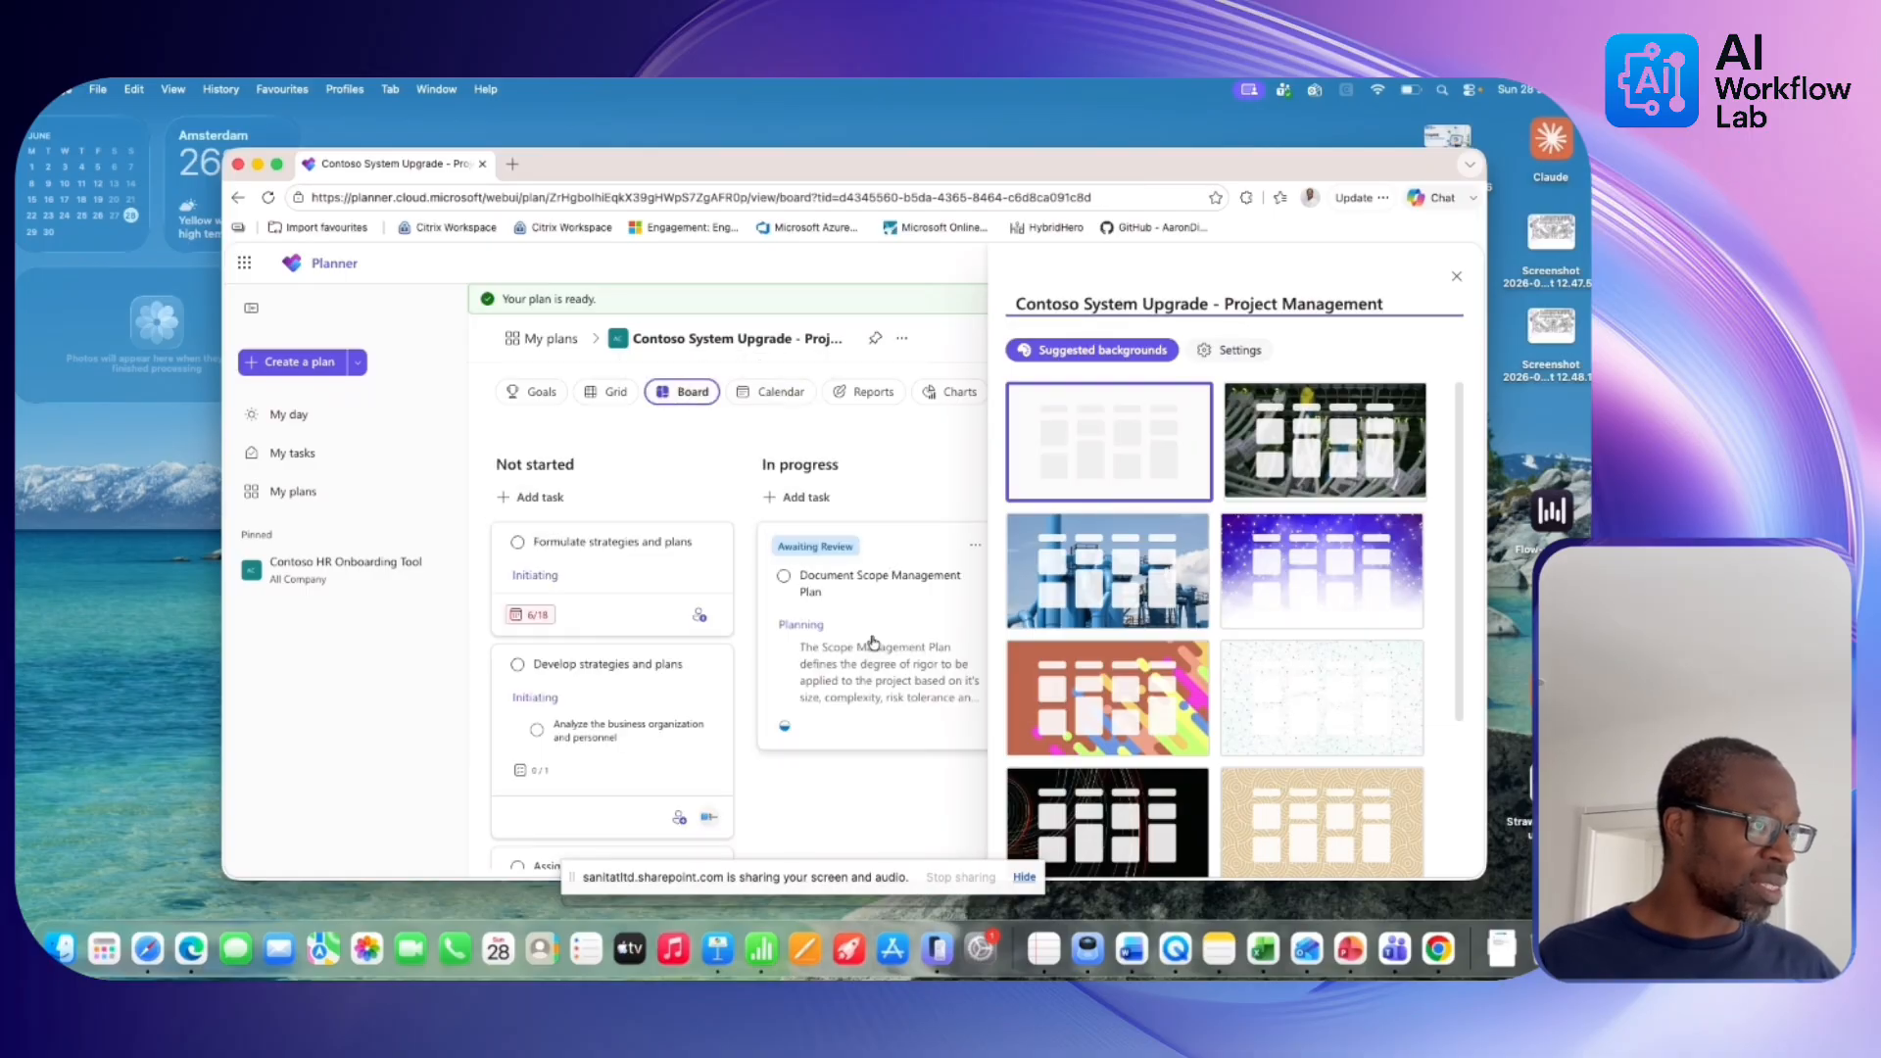
left_click(1455, 280)
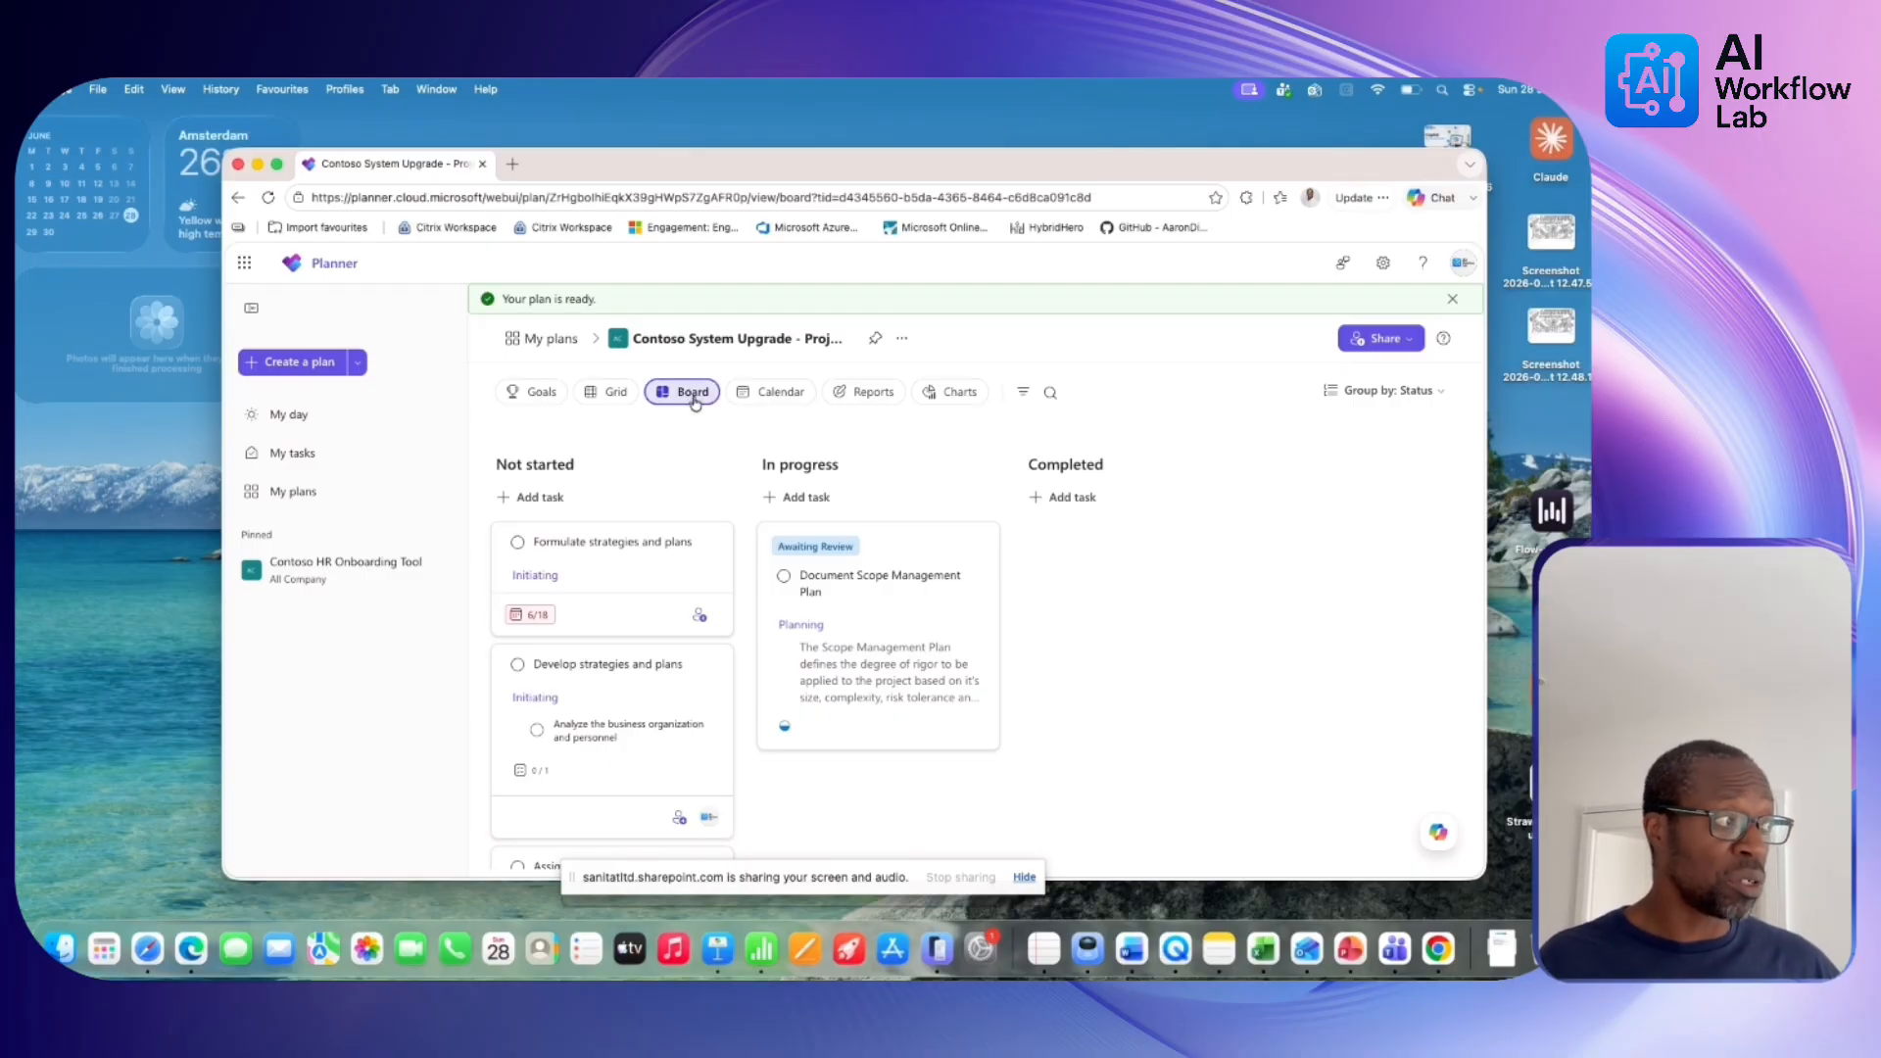
scroll(683, 725, "down", 3)
scroll(683, 712, "down", 5)
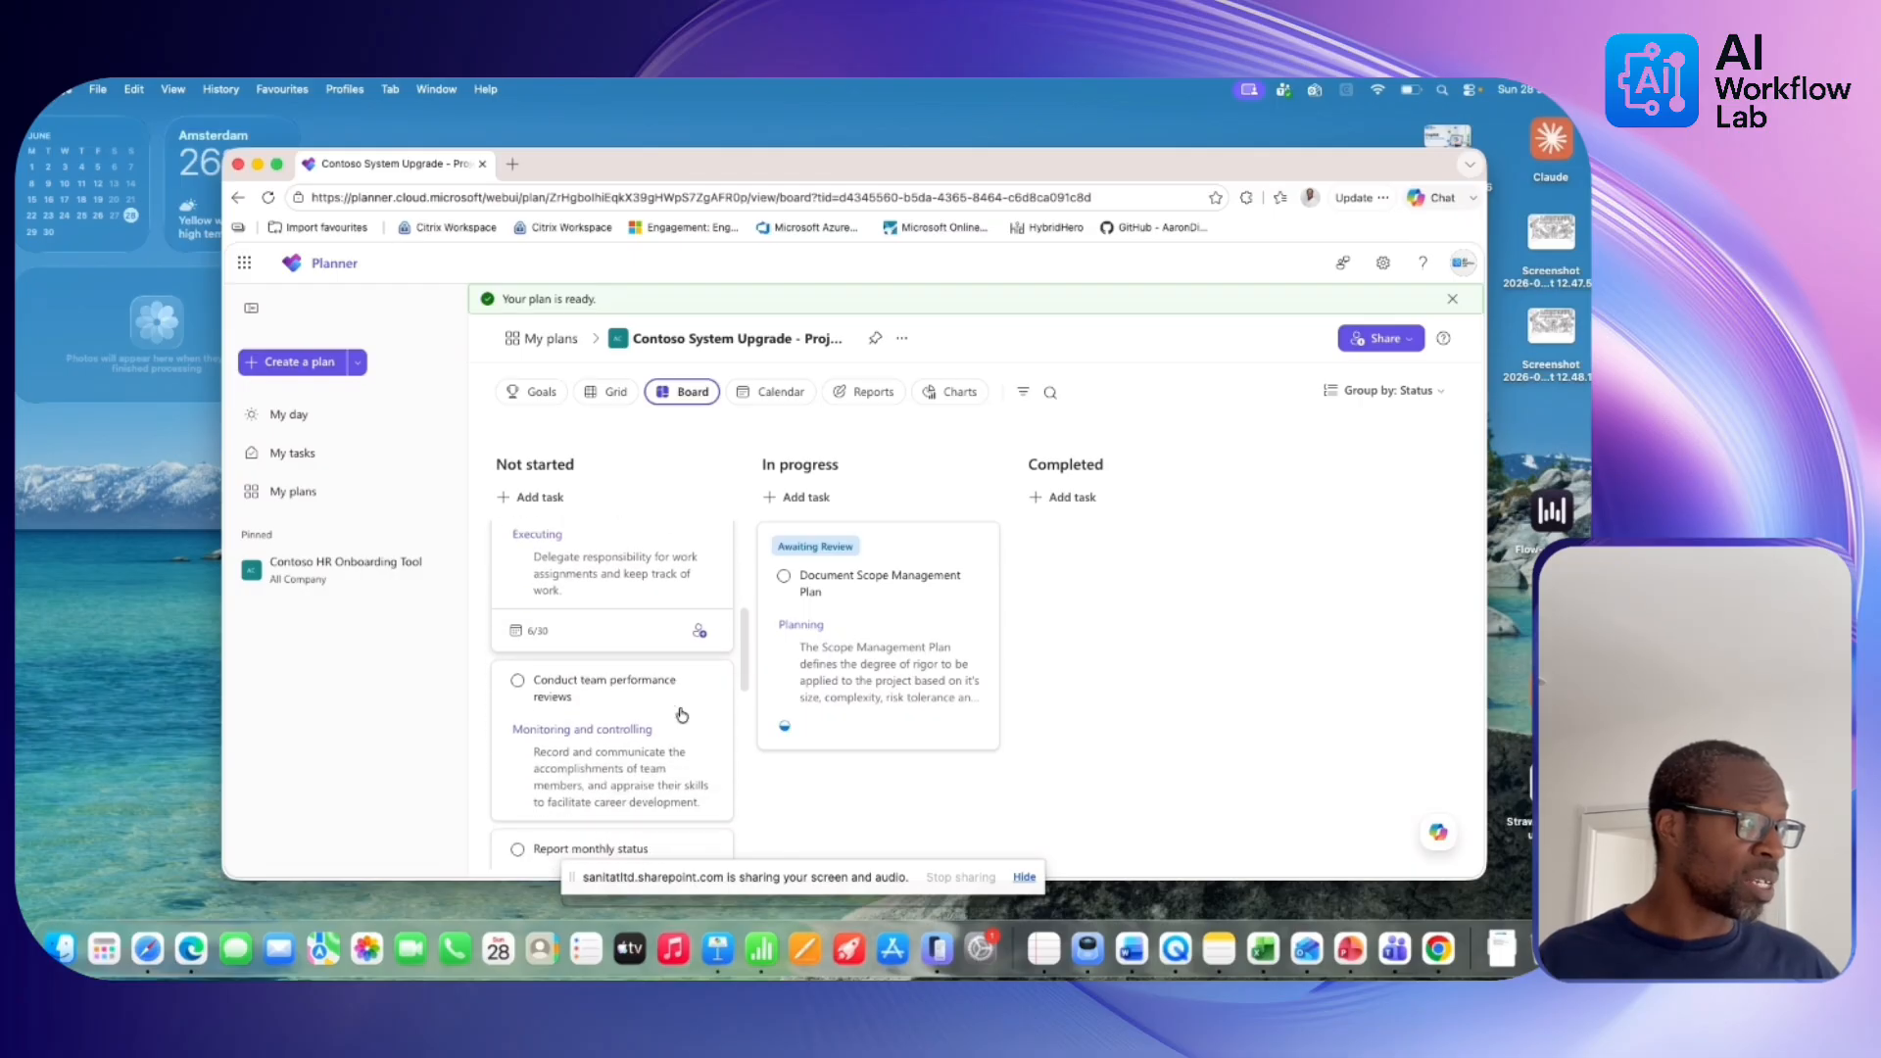
scroll(656, 759, "up", 5)
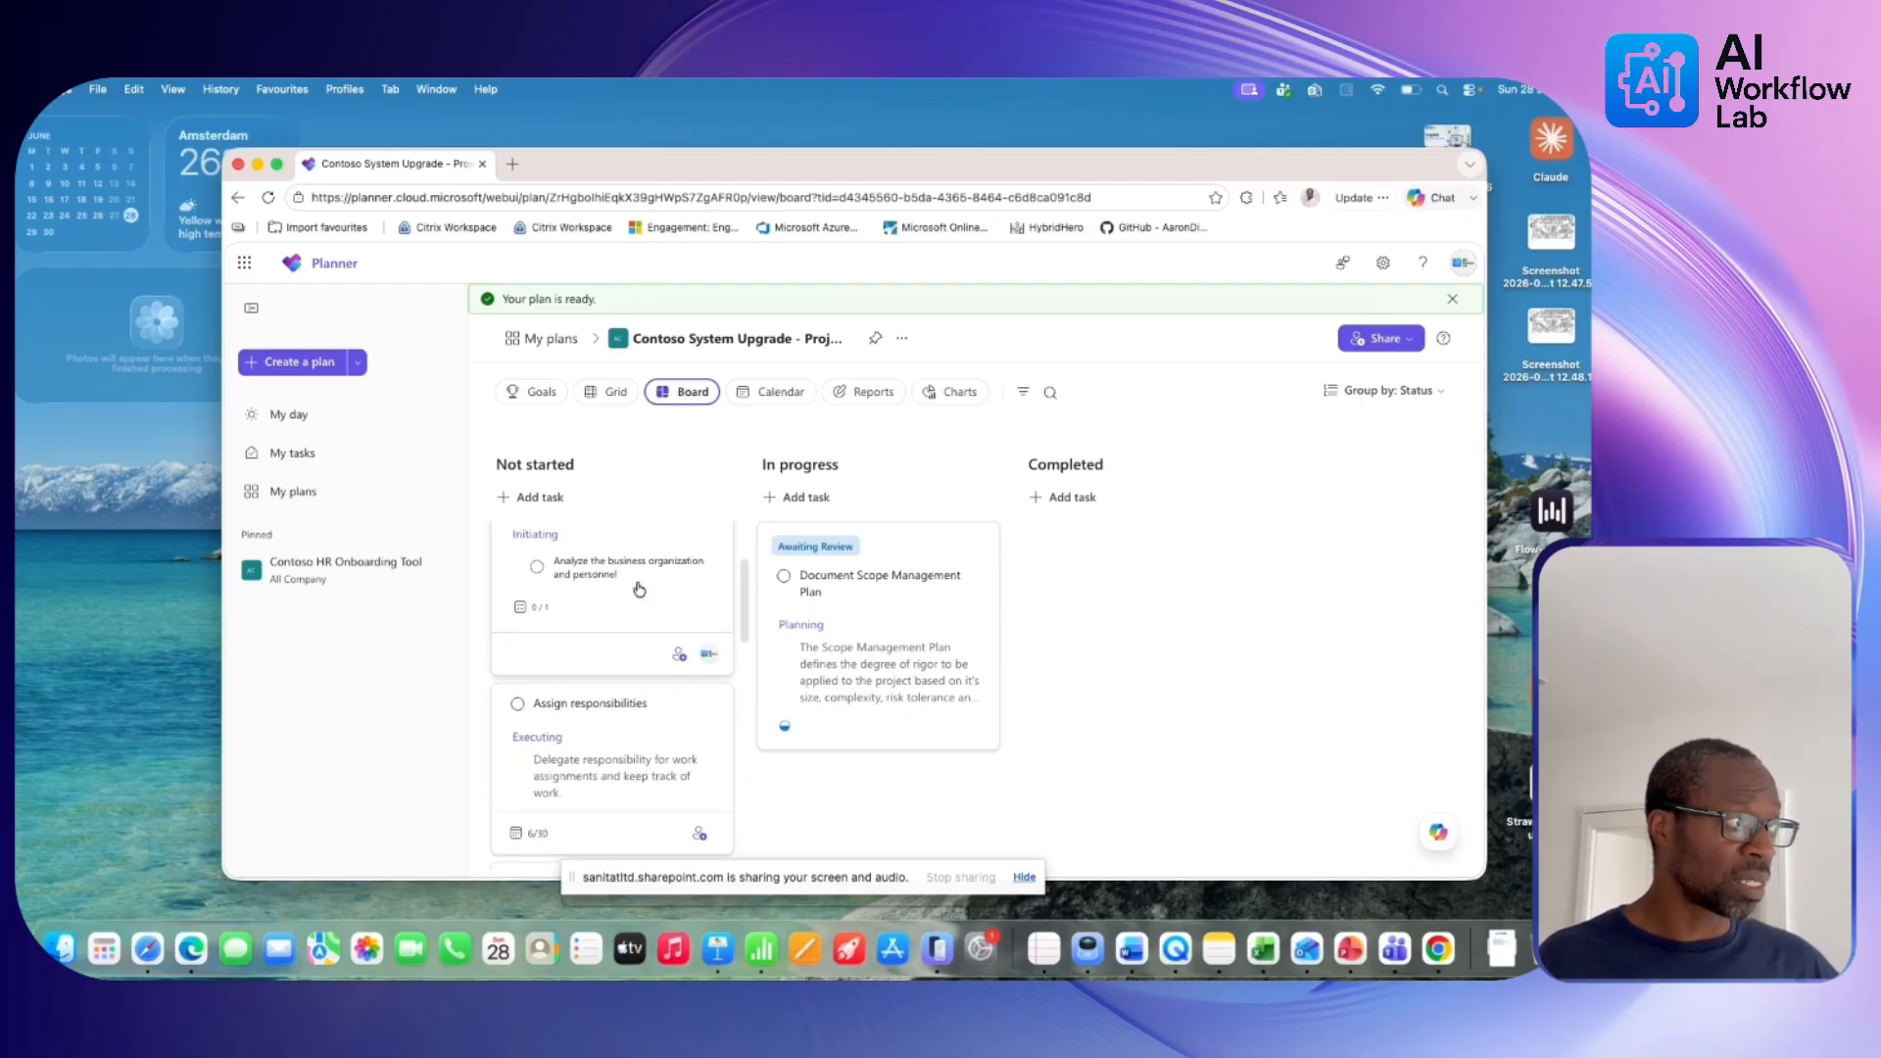
scroll(647, 605, "up", 1)
left_click_drag(643, 604, 896, 658)
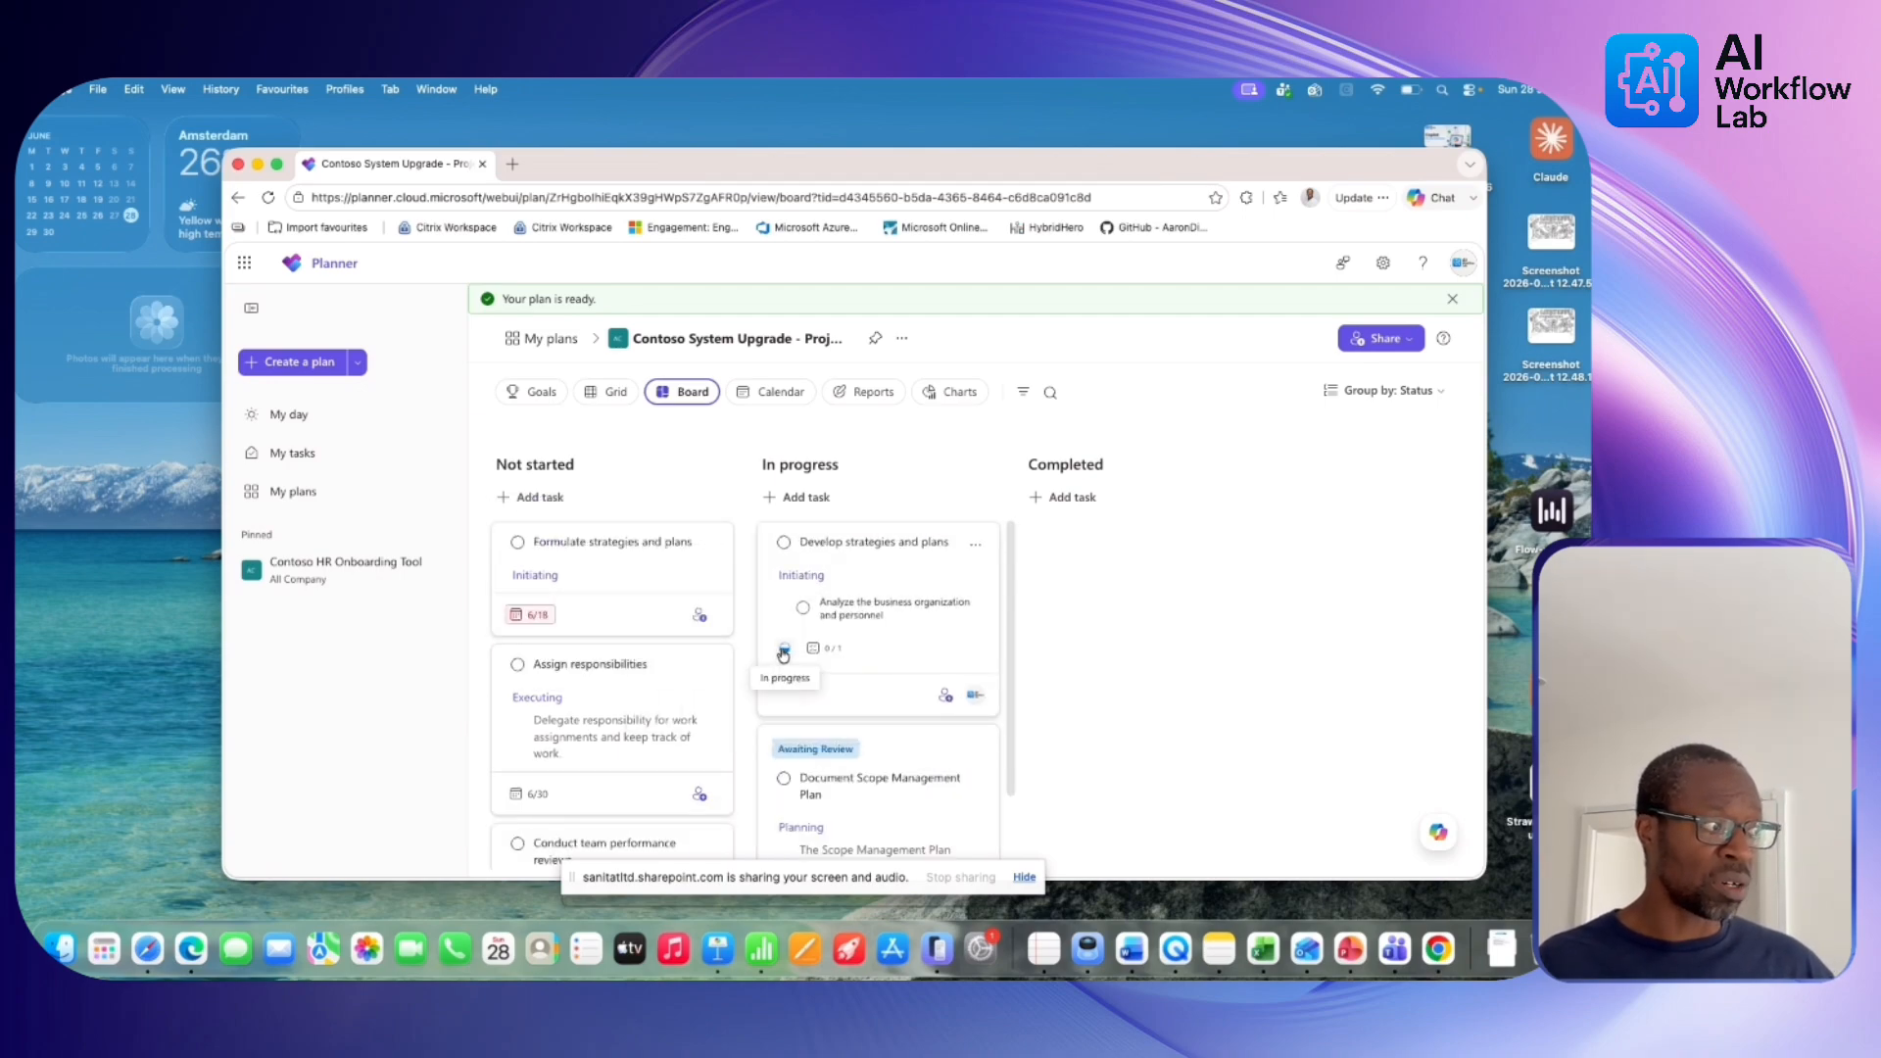
Move the "Identify goals and objectives" task from Not started to Completed on the board.
scroll(642, 726, "down", 10)
scroll(627, 705, "down", 3)
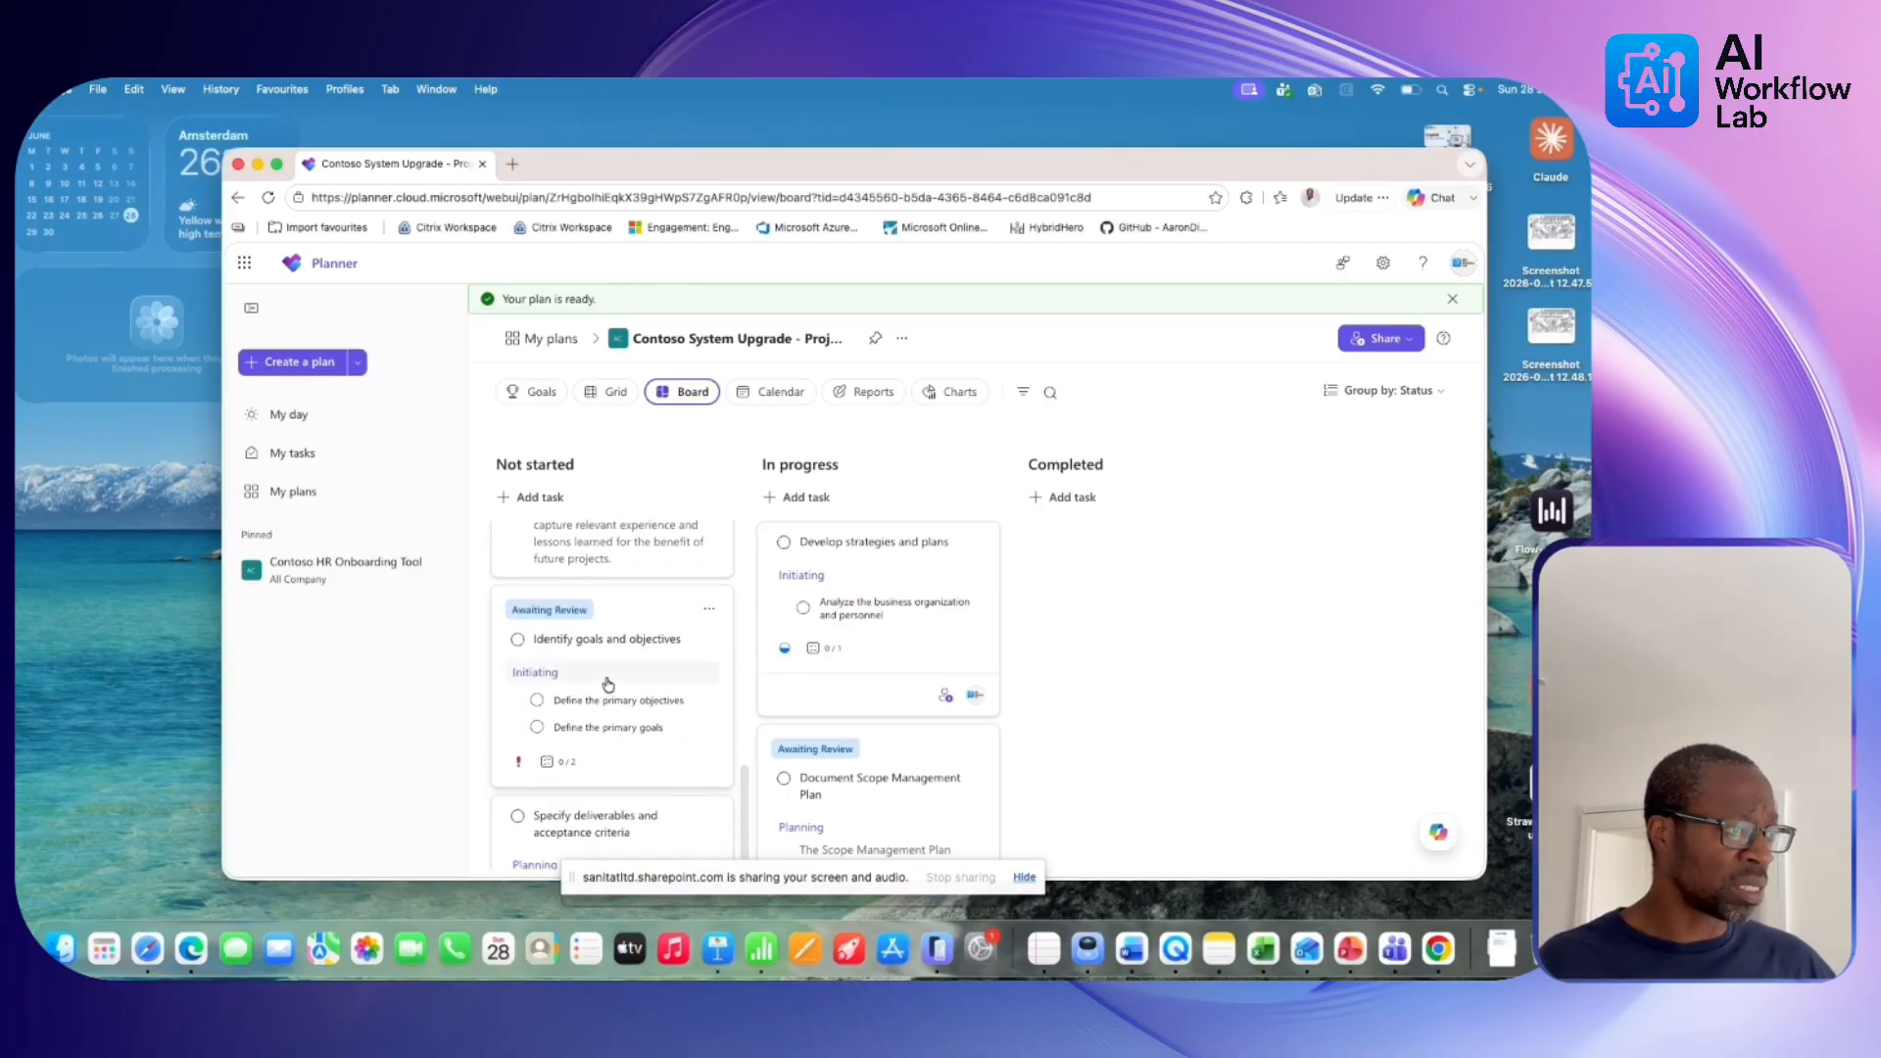
left_click_drag(606, 664, 1160, 669)
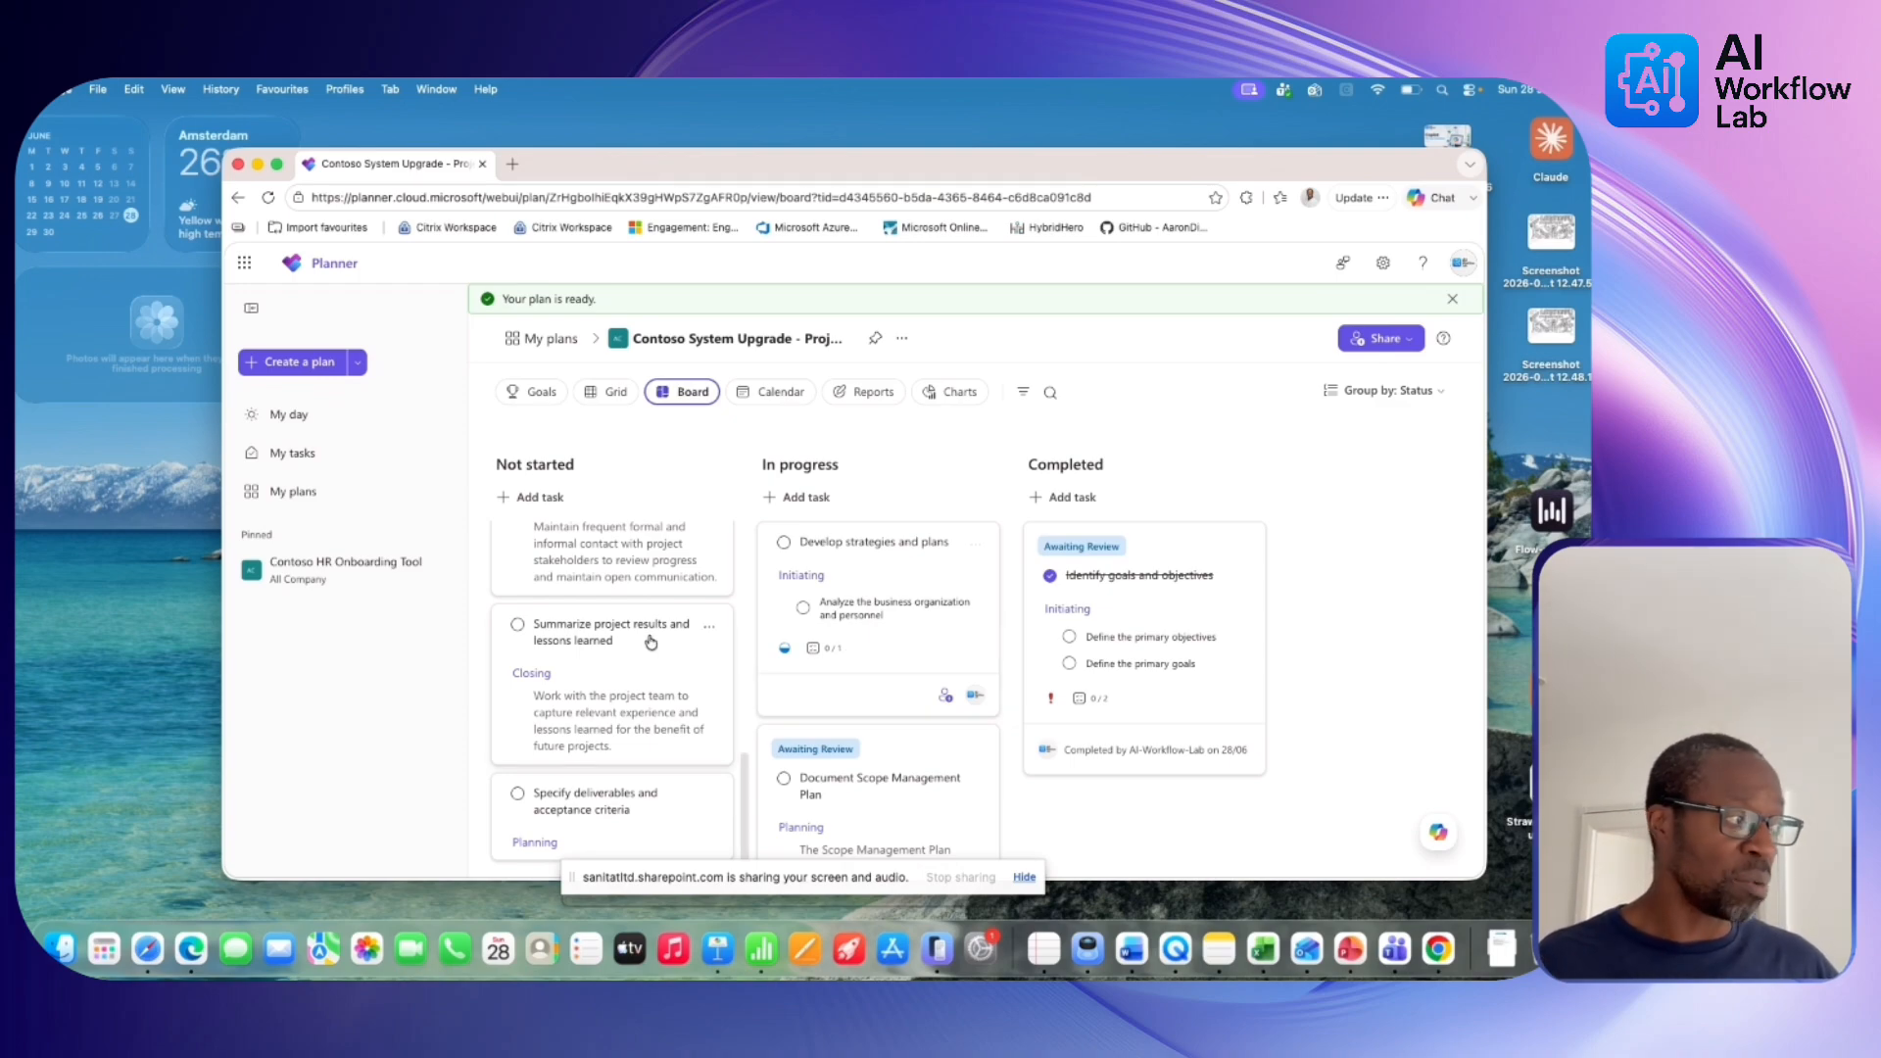
Open the details of the "Assign responsibilities" task in the Not started column.
scroll(616, 702, "up", 5)
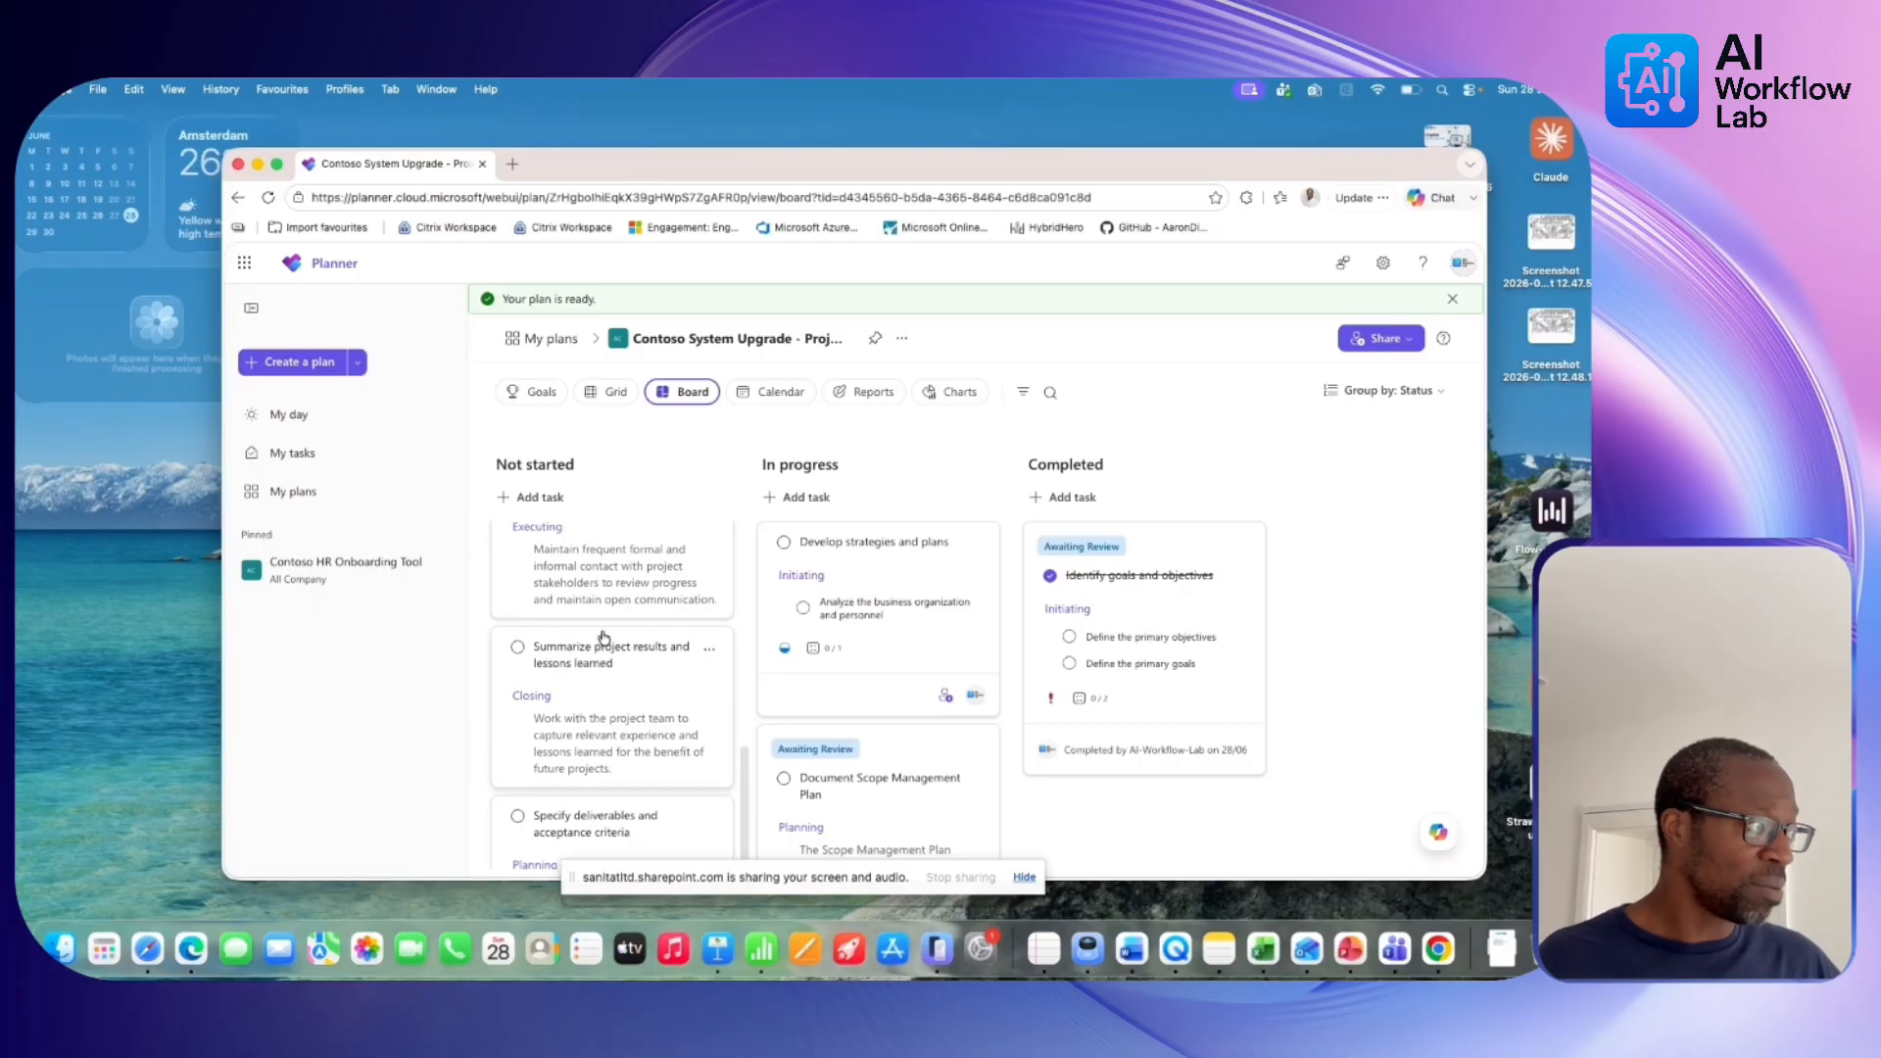
left_click(608, 620)
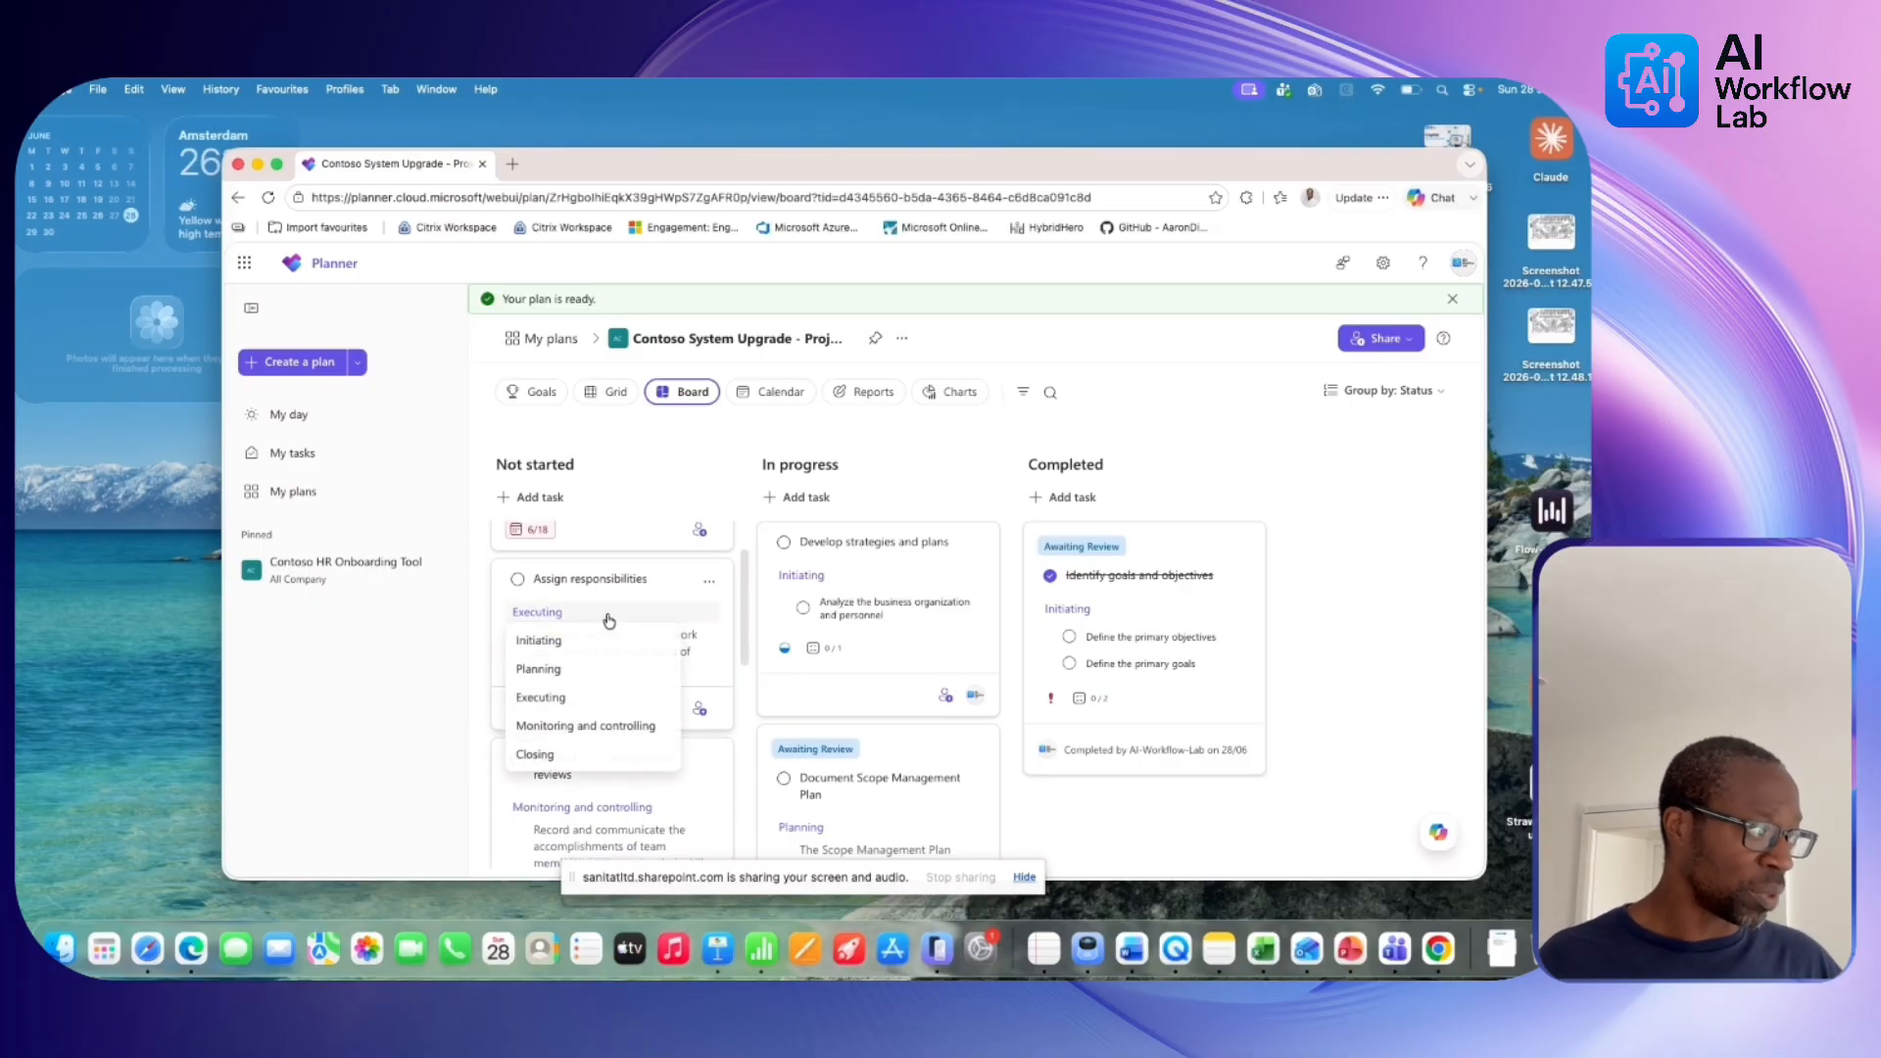
left_click(609, 598)
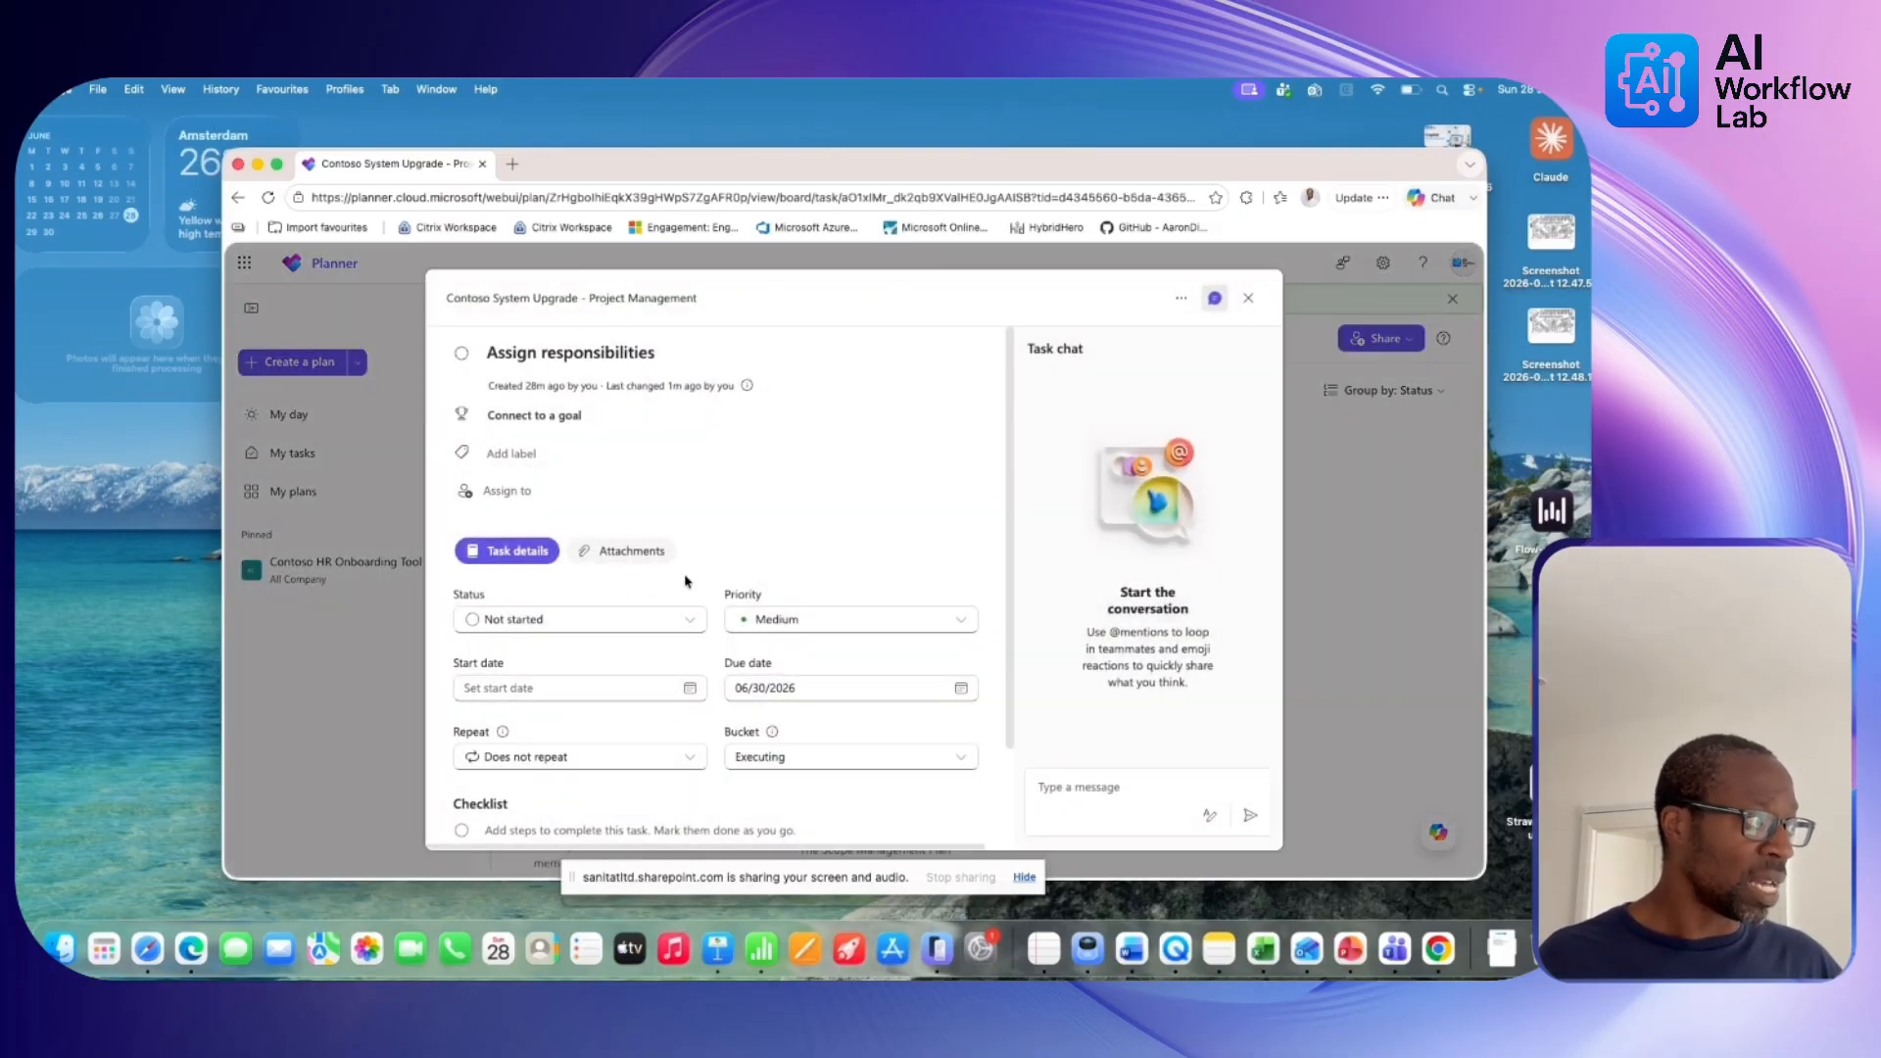
Try to rename the Green label as "On-hold" from the label list of the "Assign responsibilities" task.
left_click(535, 464)
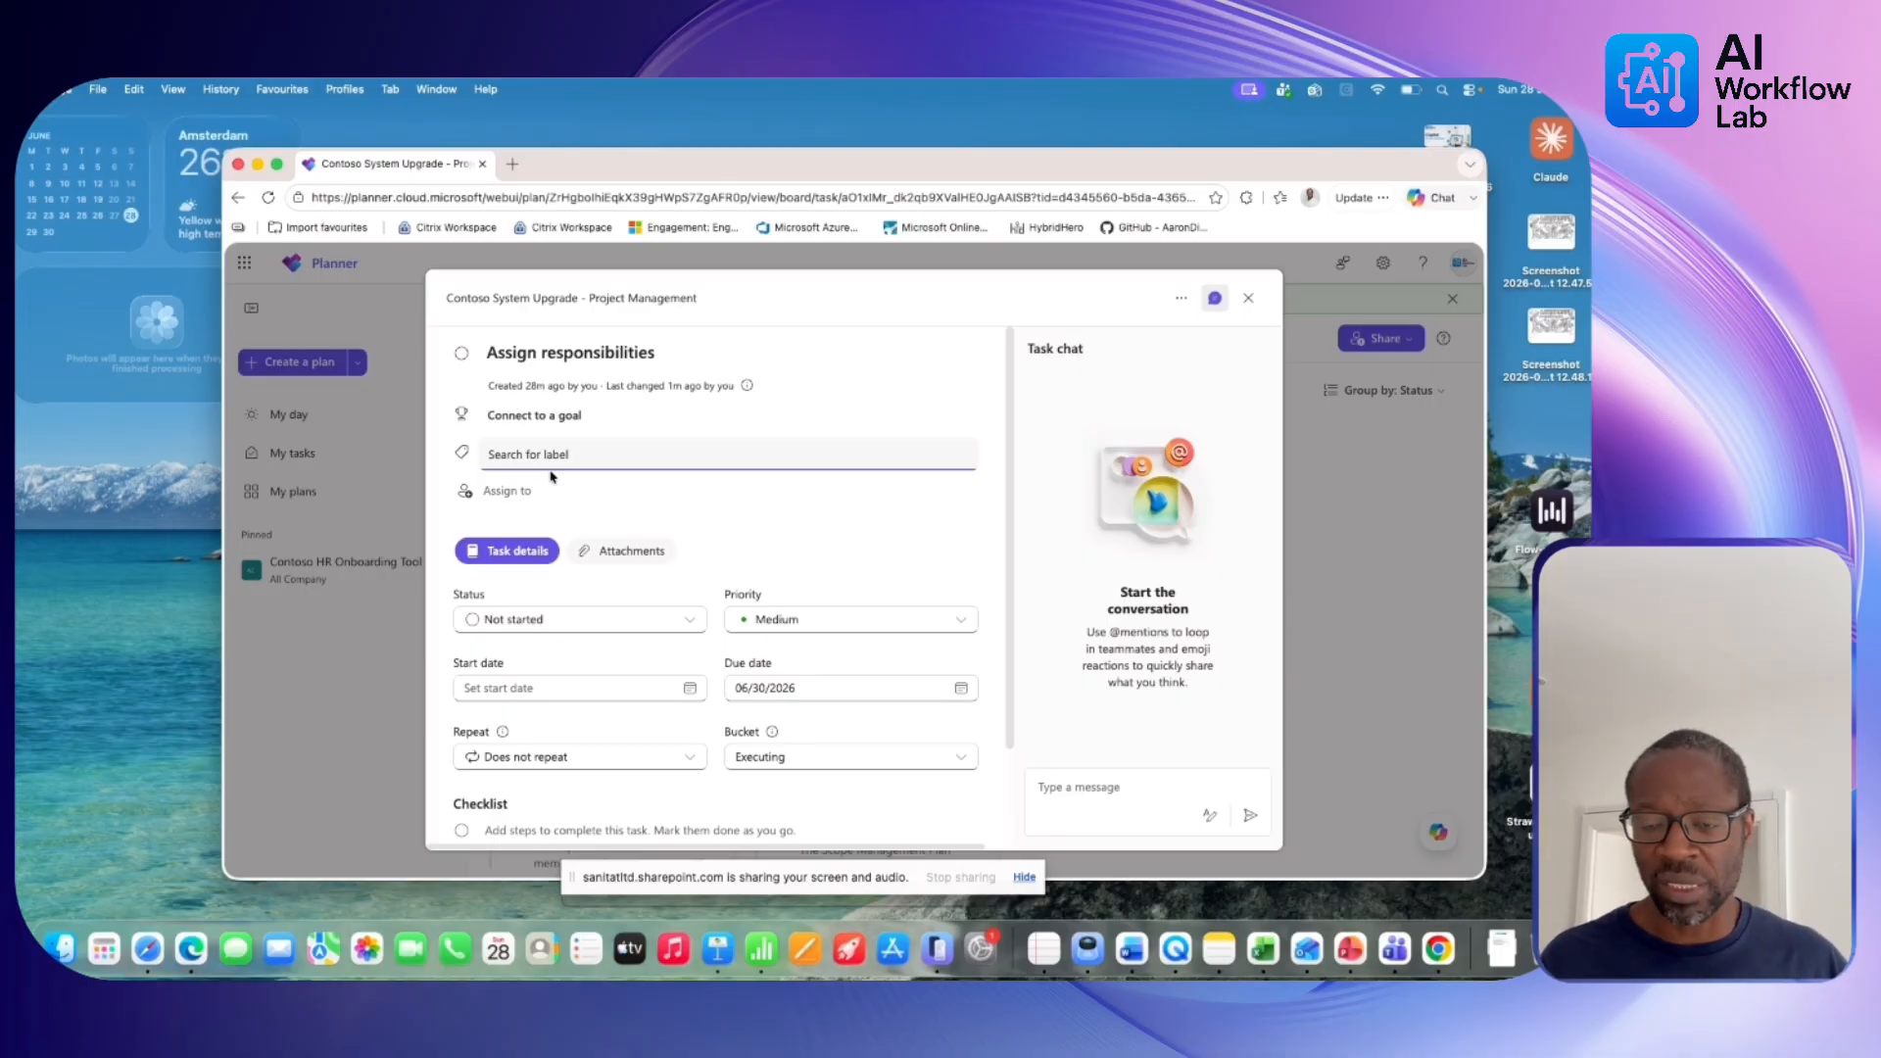
left_click(546, 451)
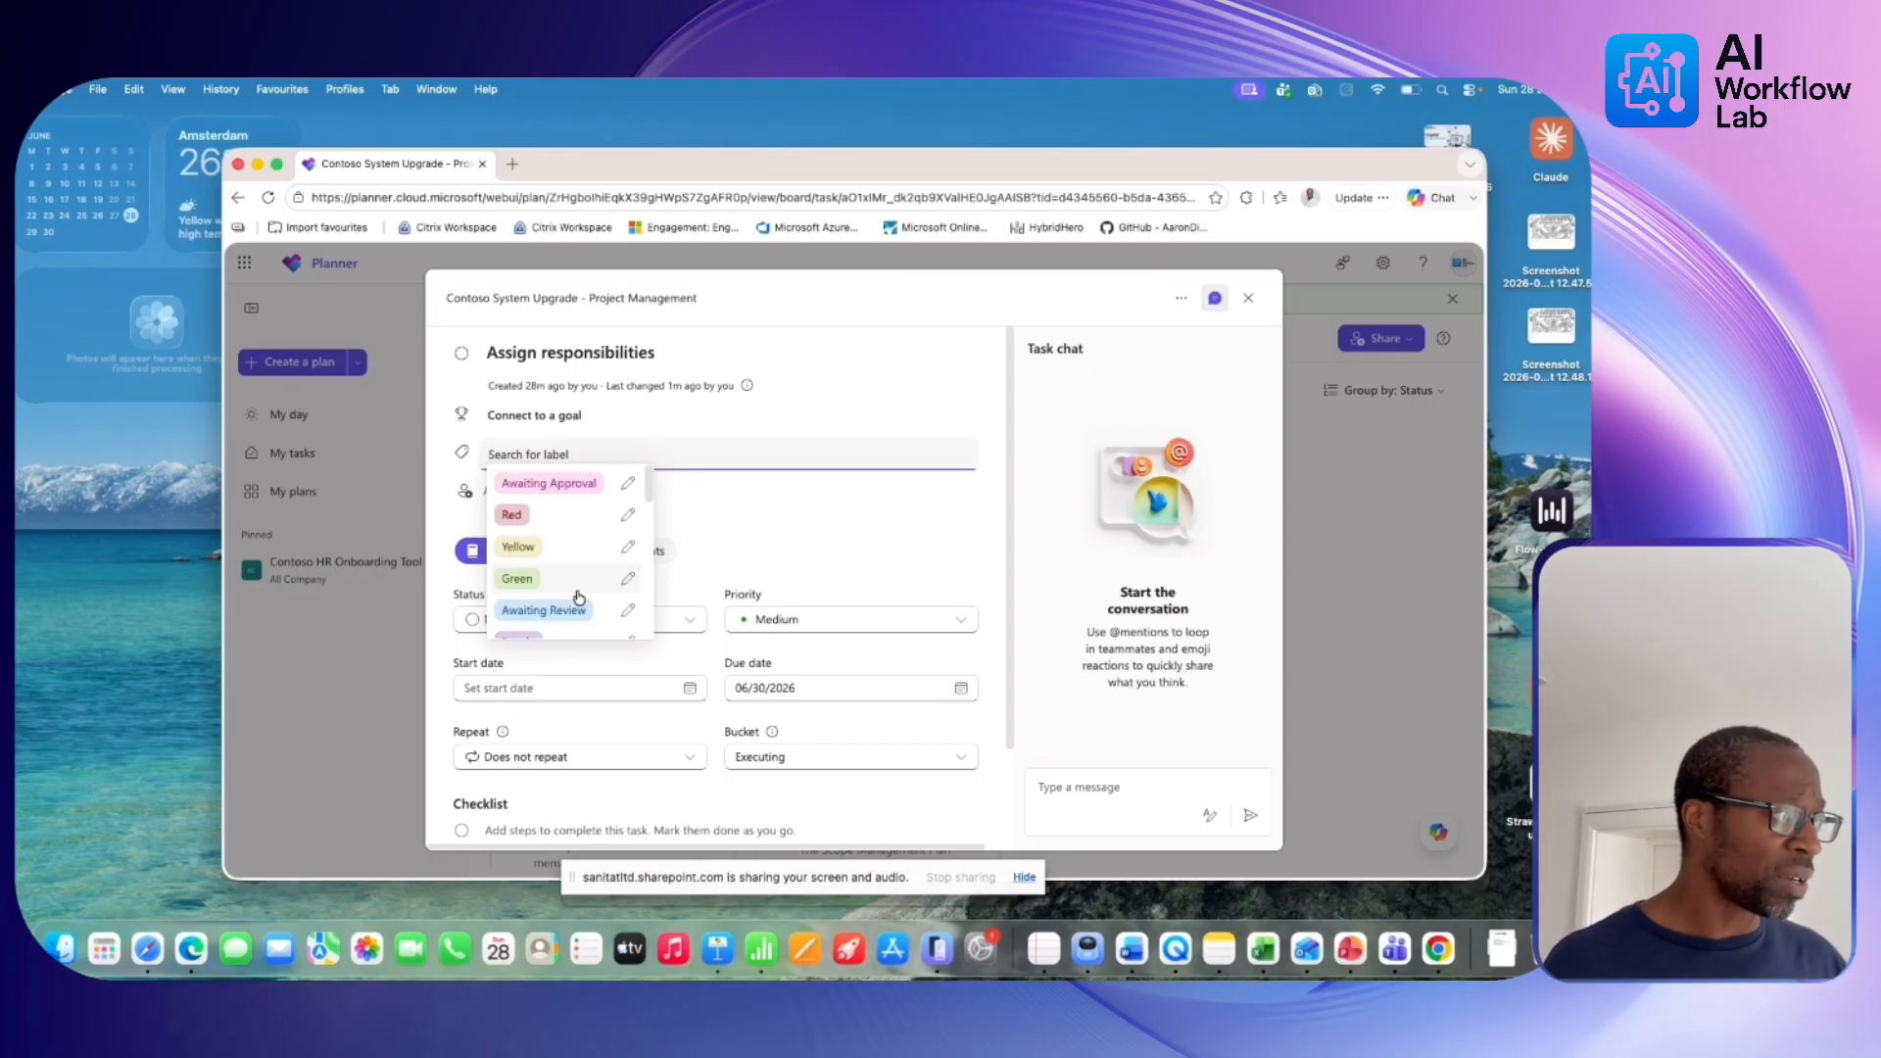
left_click(628, 581)
key("BackSpace")
key("BackSpace")
key("BackSpace")
key("BackSpace")
key("BackSpace")
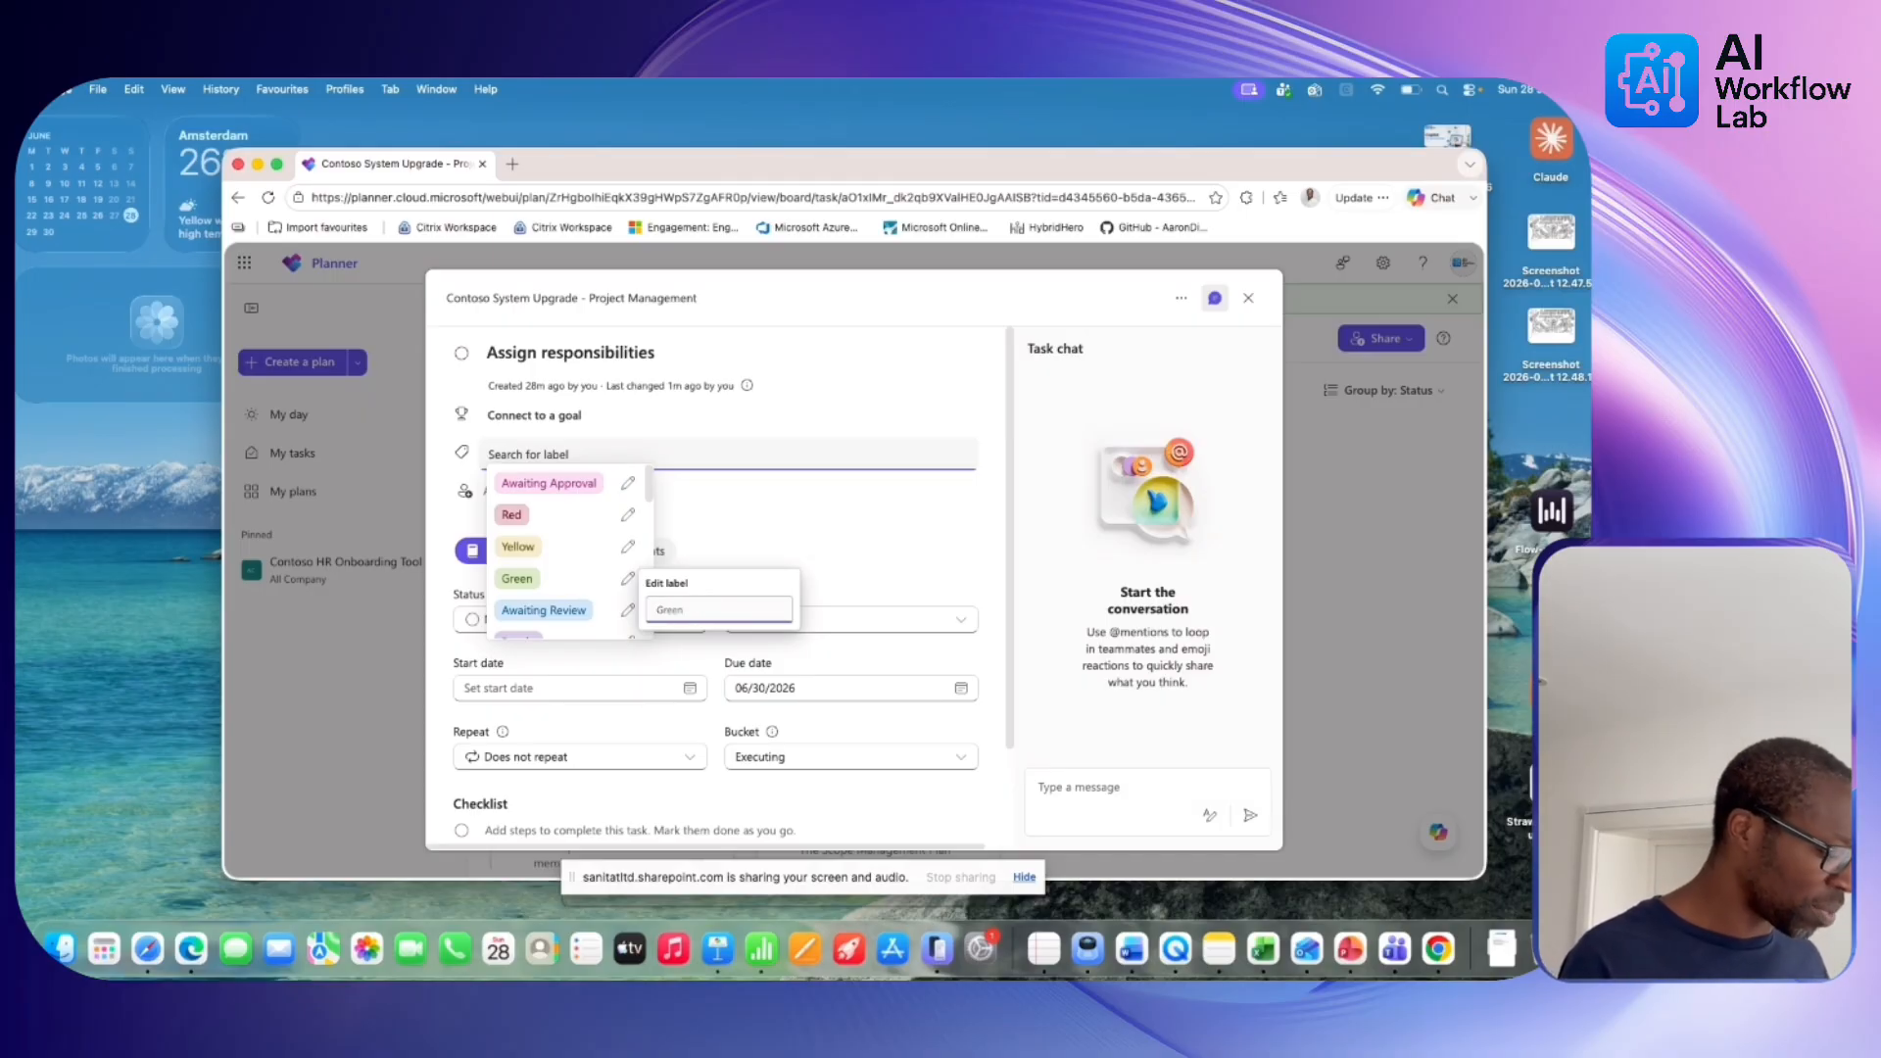
type("O")
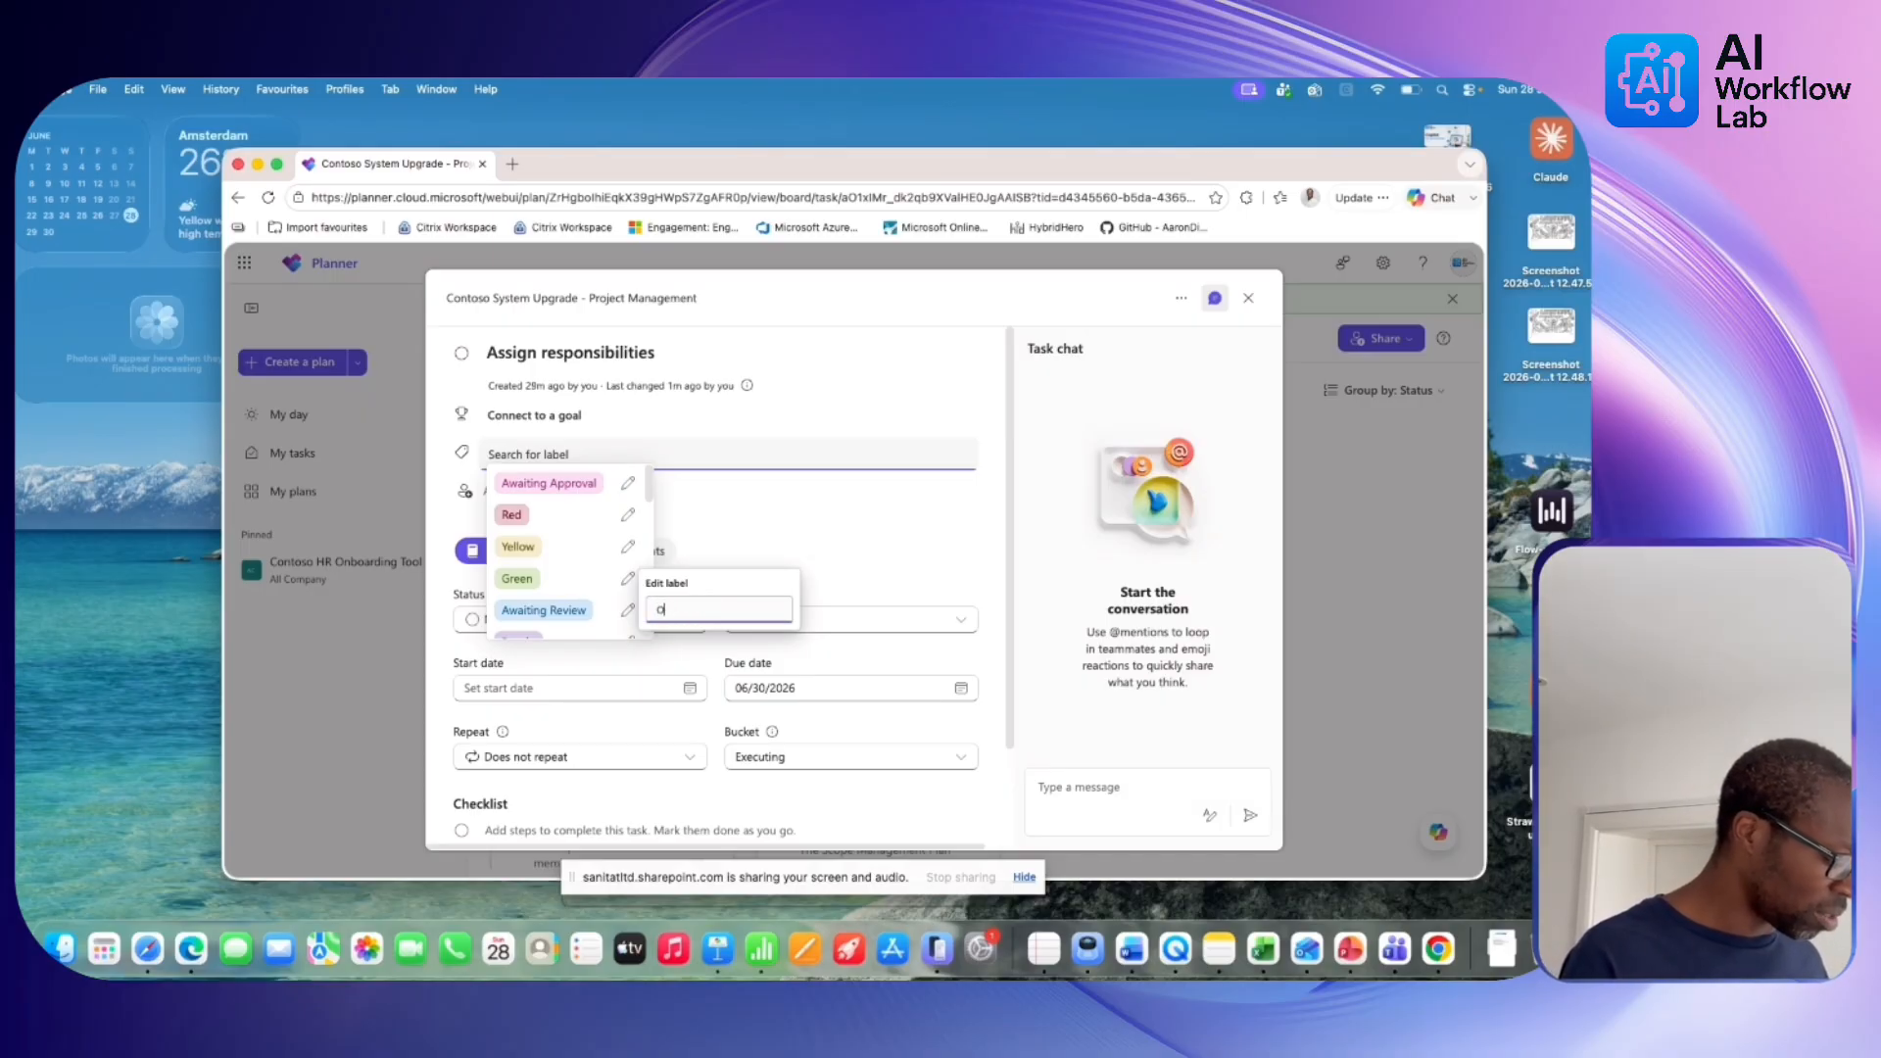
type("n-")
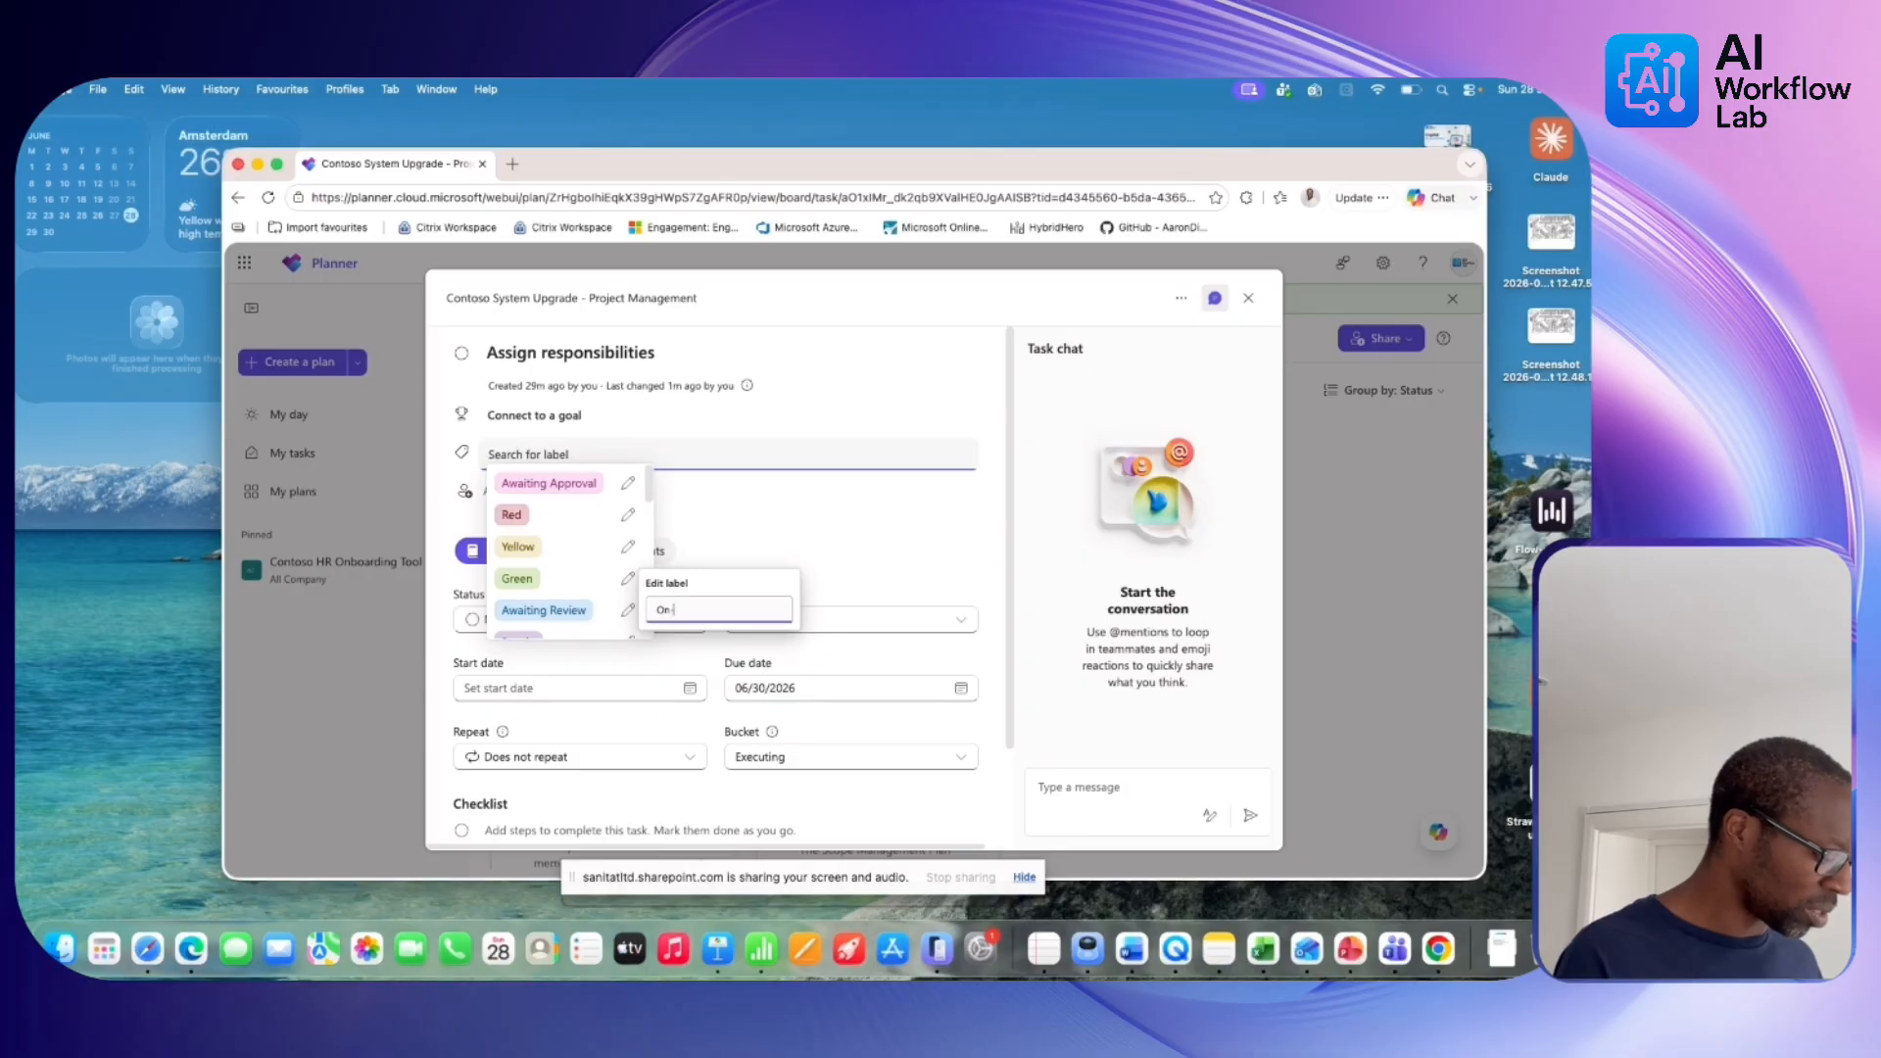
type("hold")
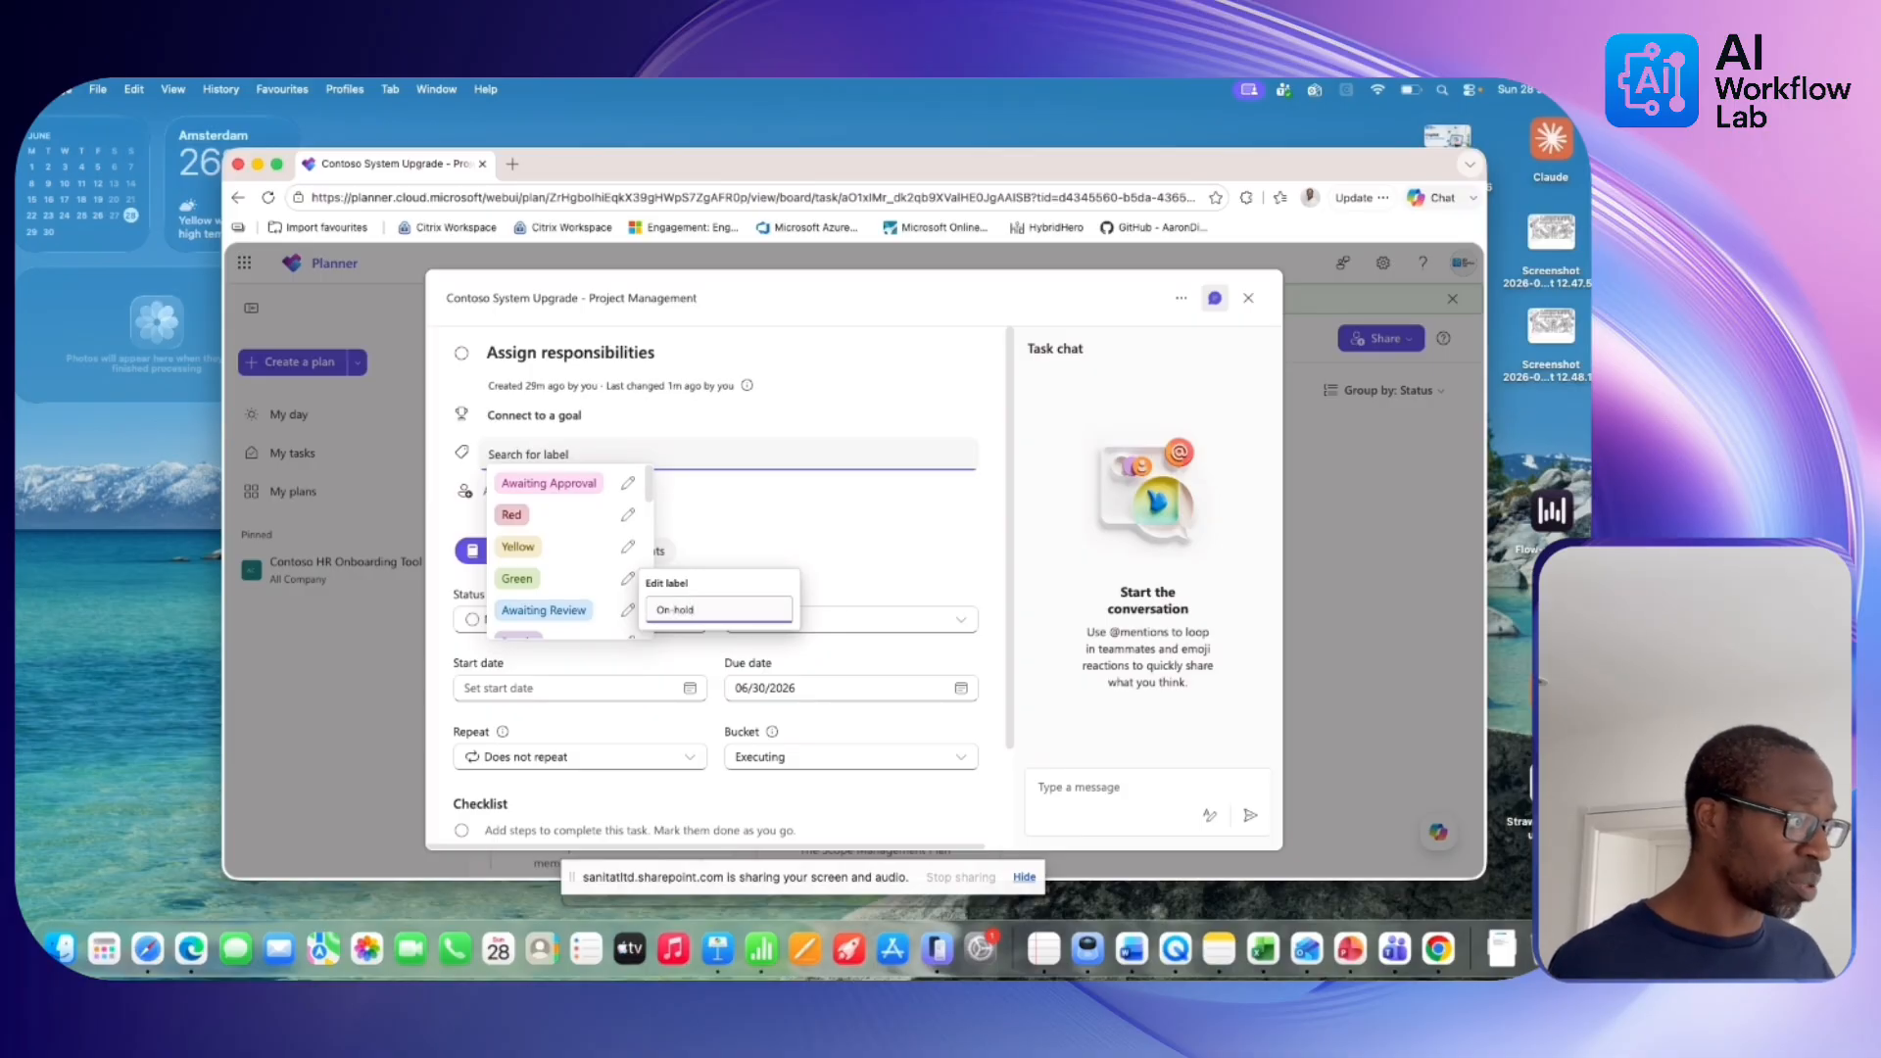
left_click(840, 538)
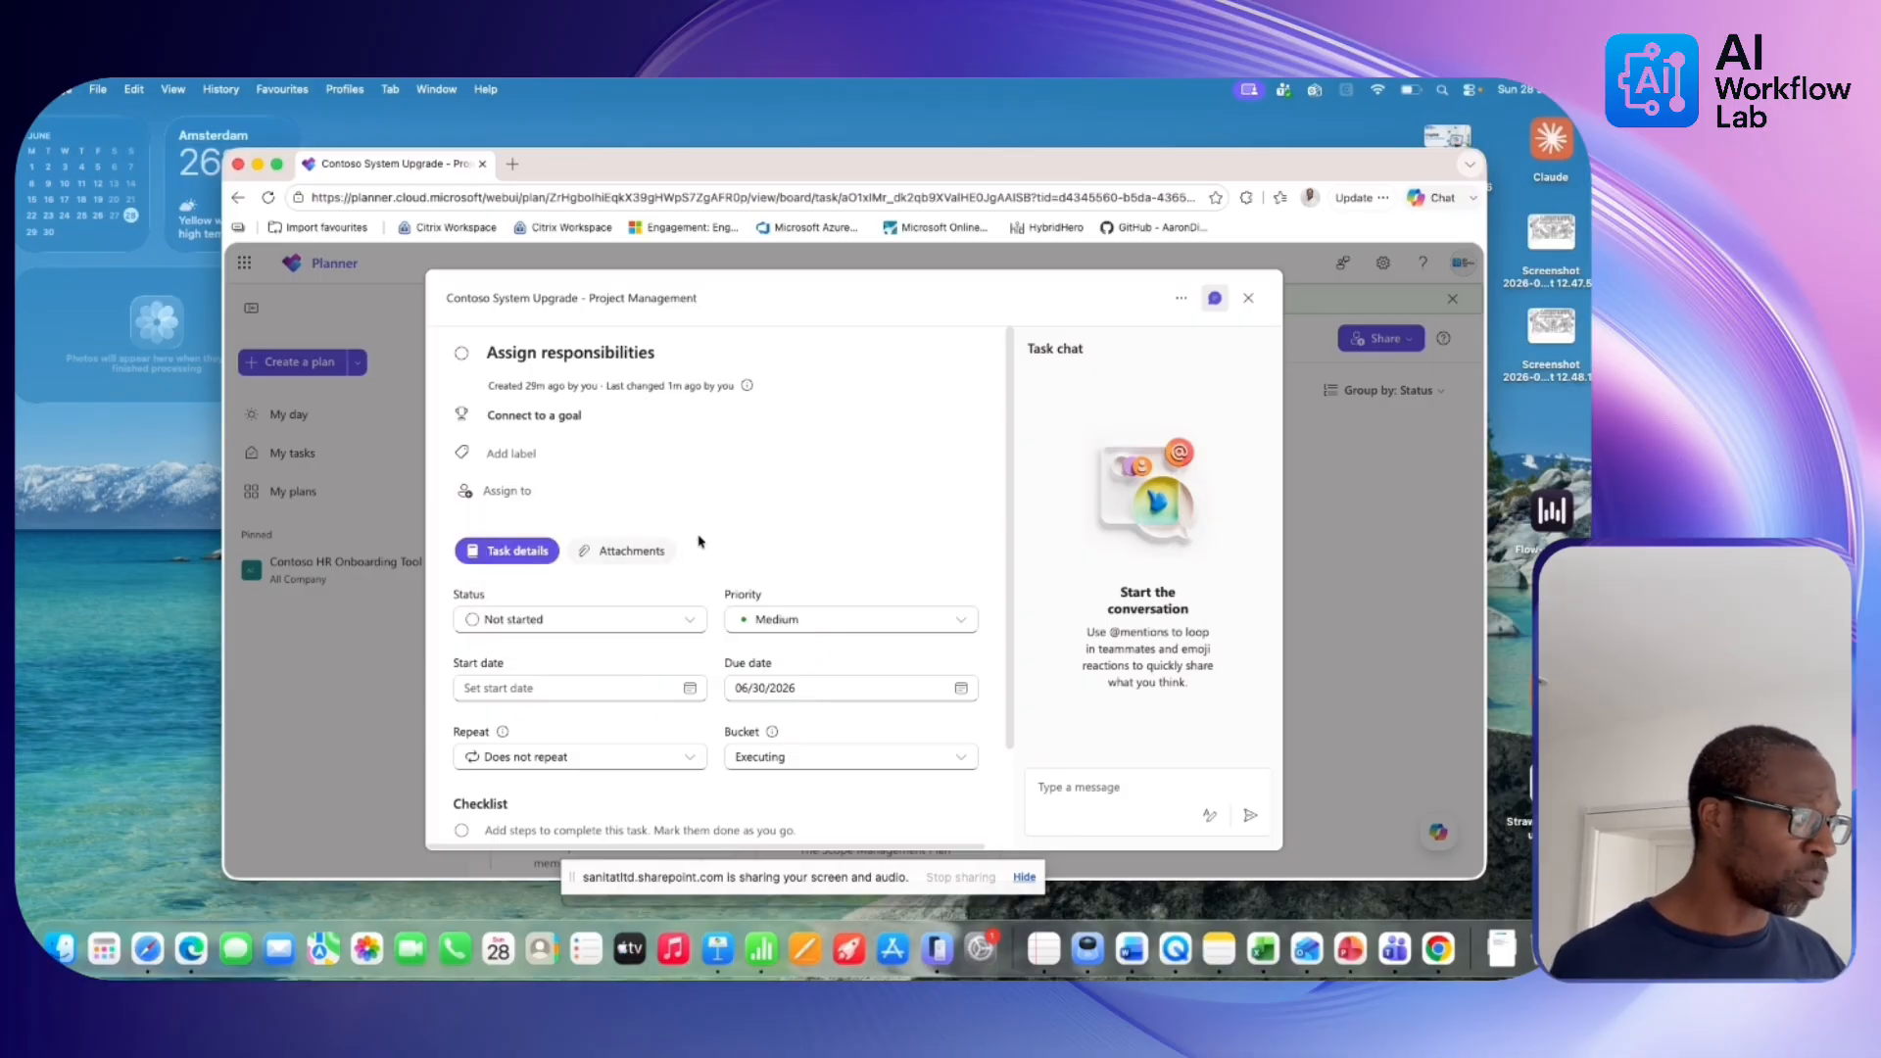
Rename the Green label as "on hold" in the label list of the "Assign responsibilities" task.
left_click(545, 457)
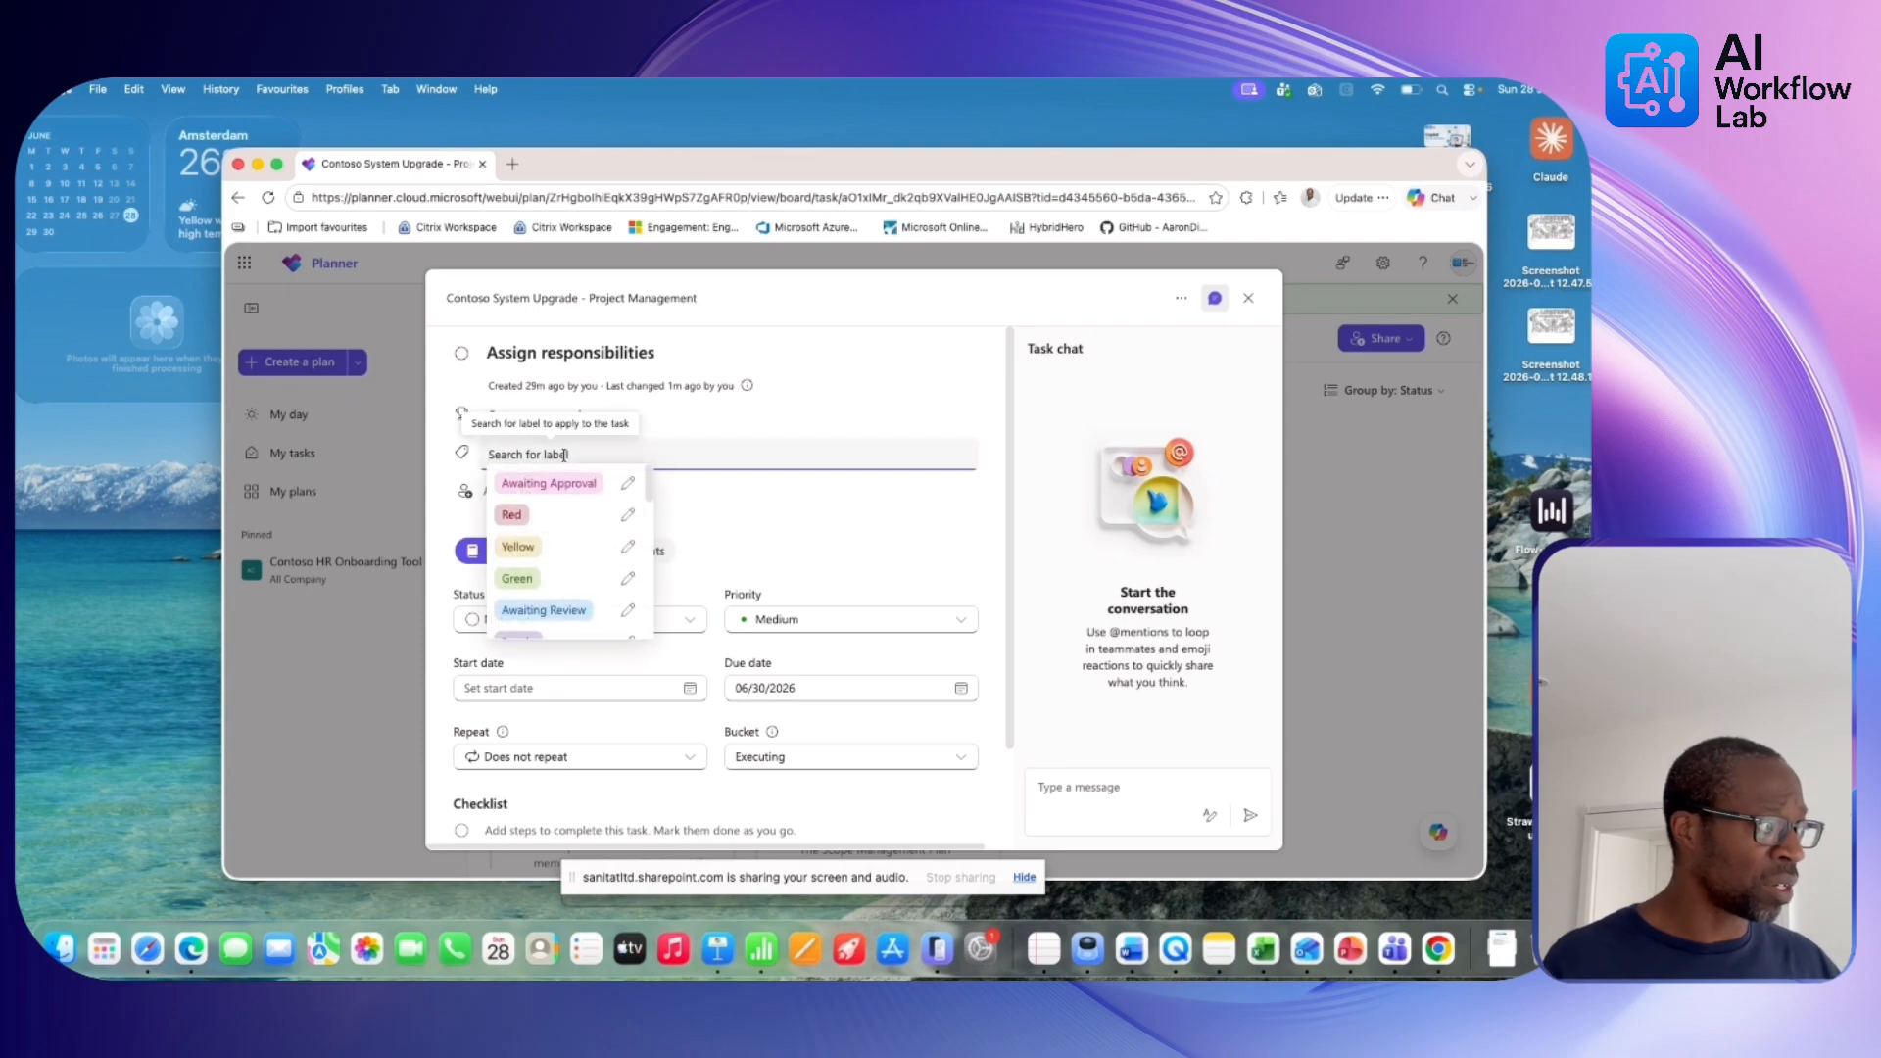
left_click(628, 578)
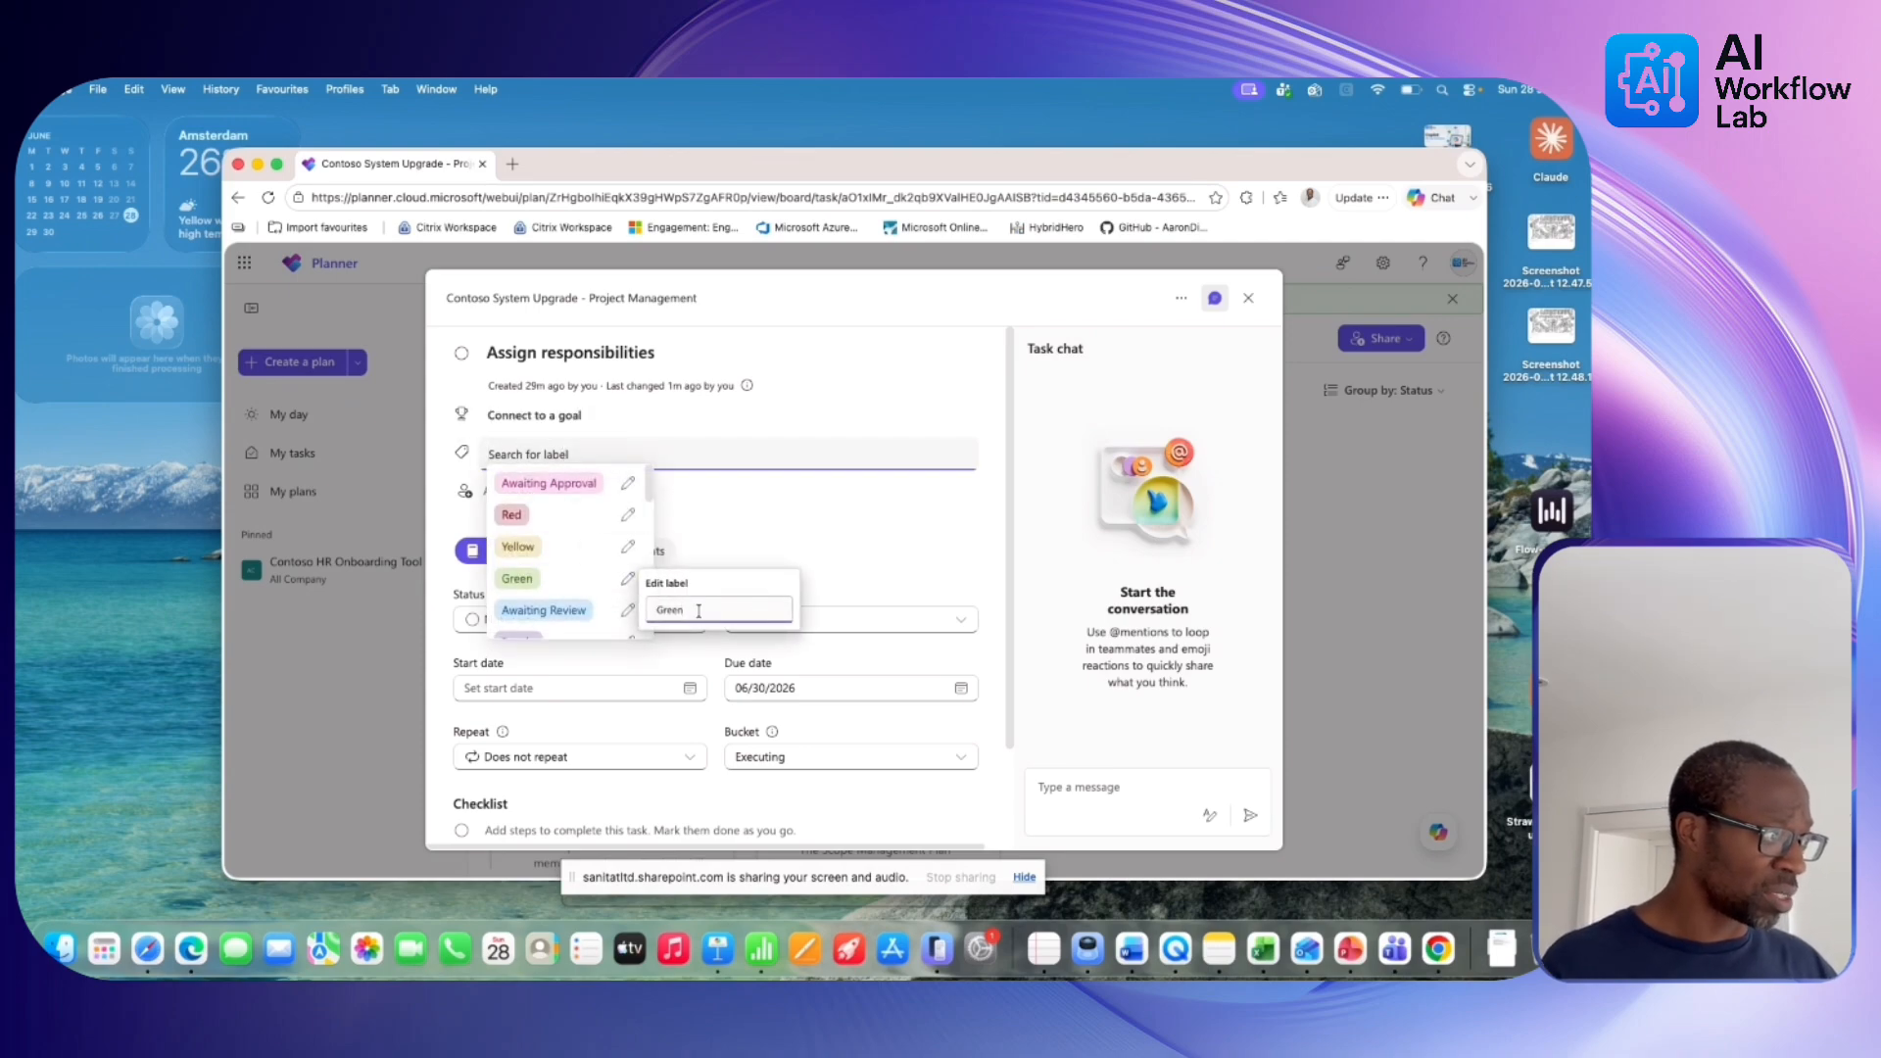
key("BackSpace")
key("BackSpace")
key("BackSpace")
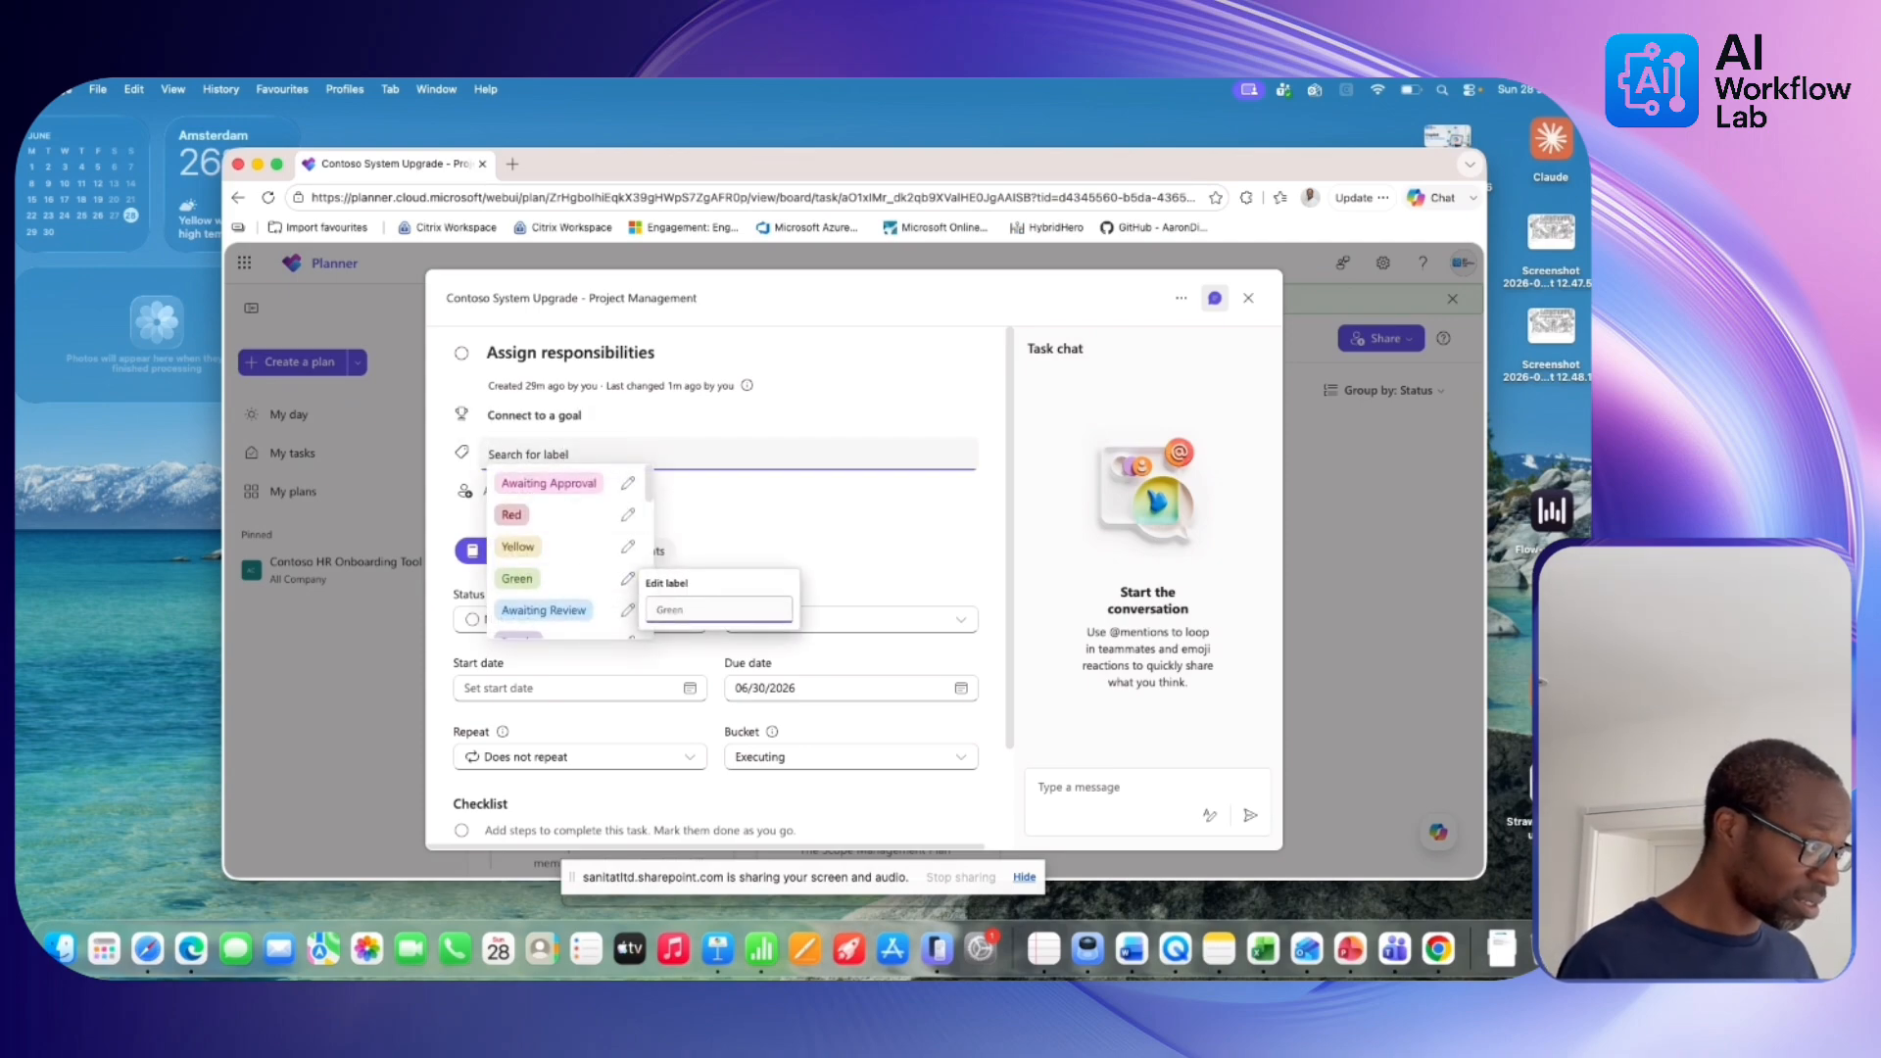
type("or")
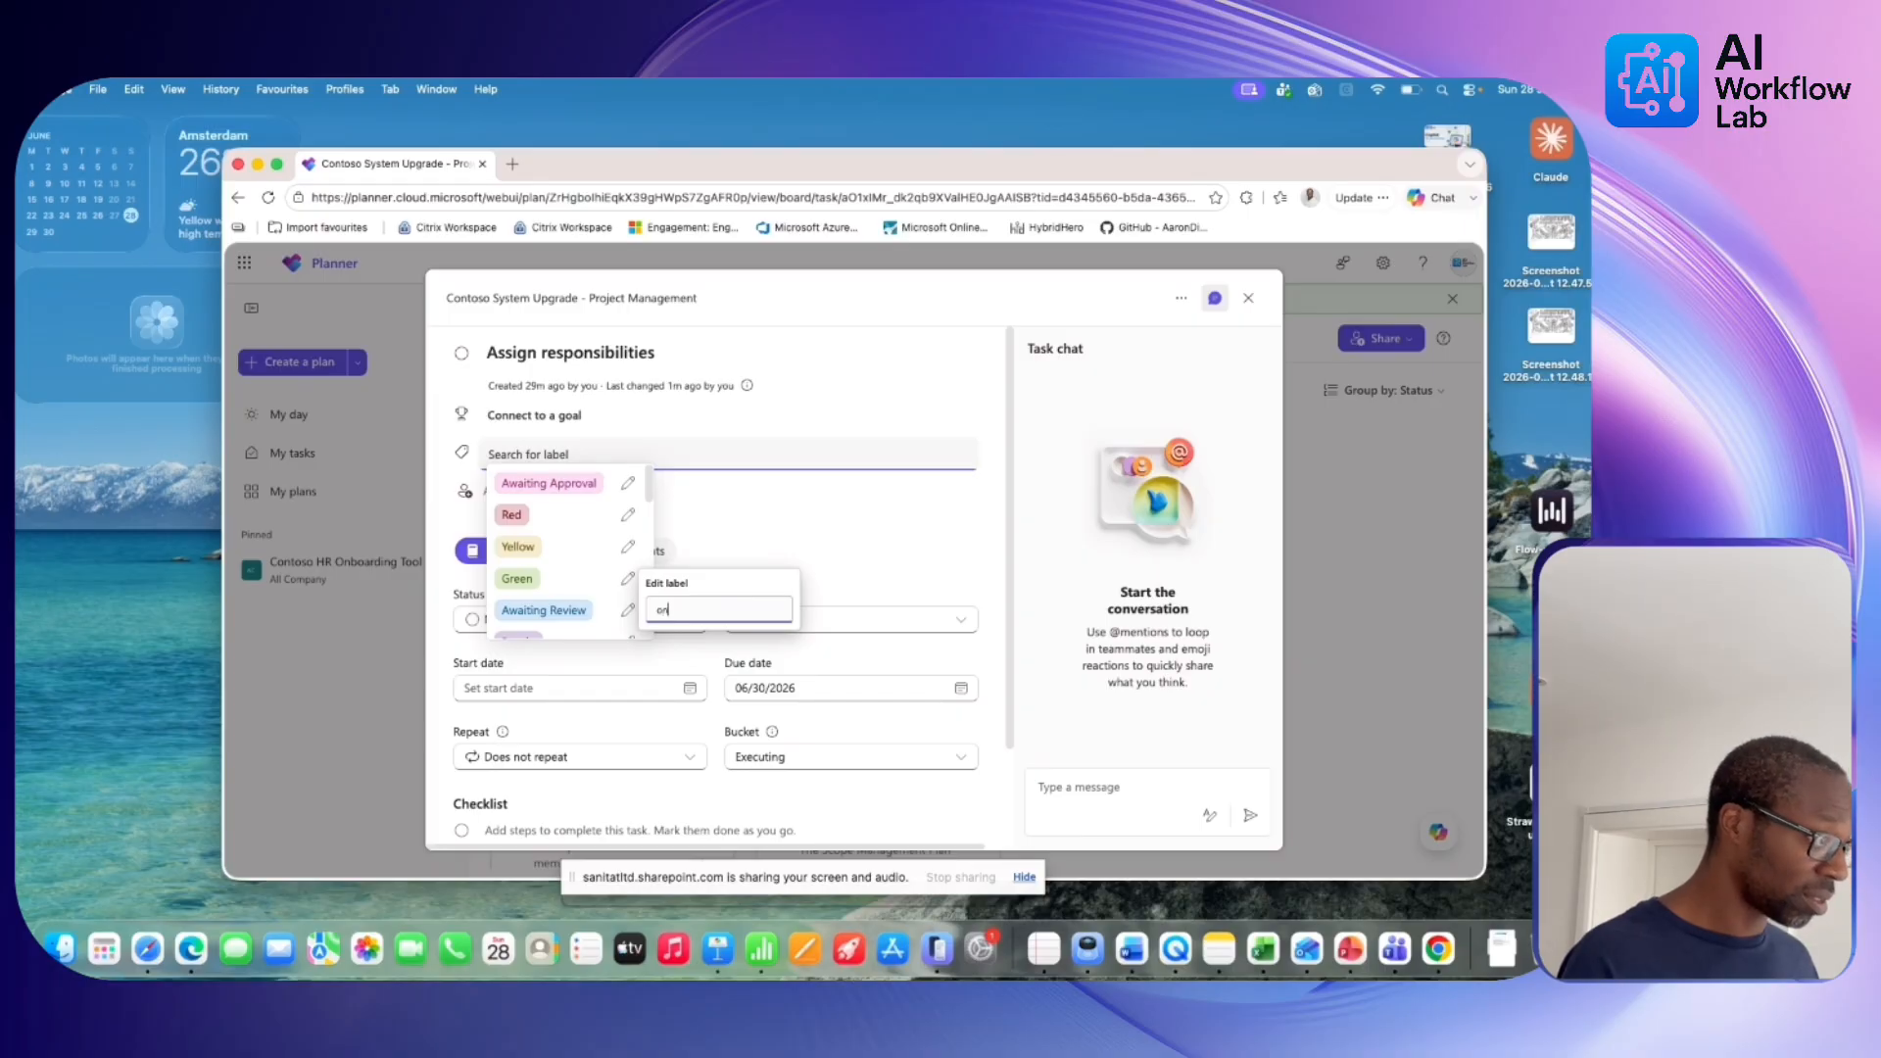
type(" hold")
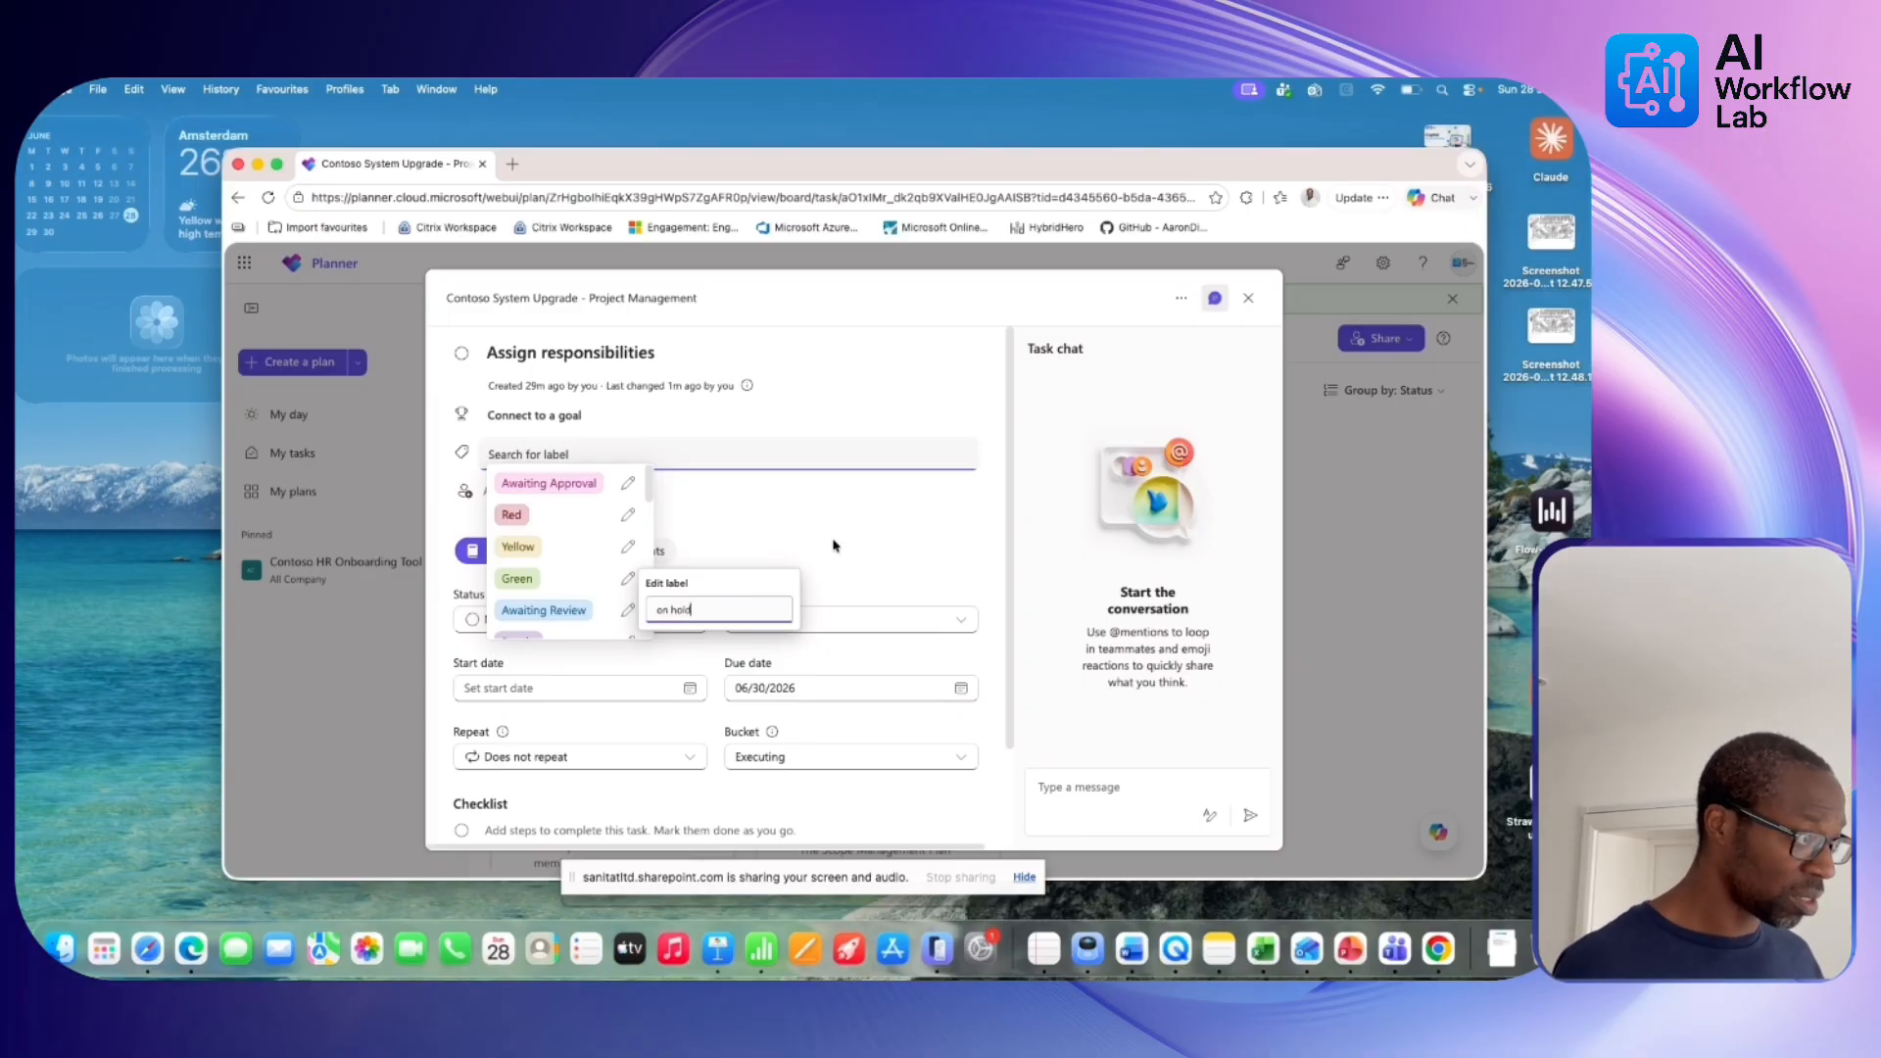
scroll(833, 545, "down", 1)
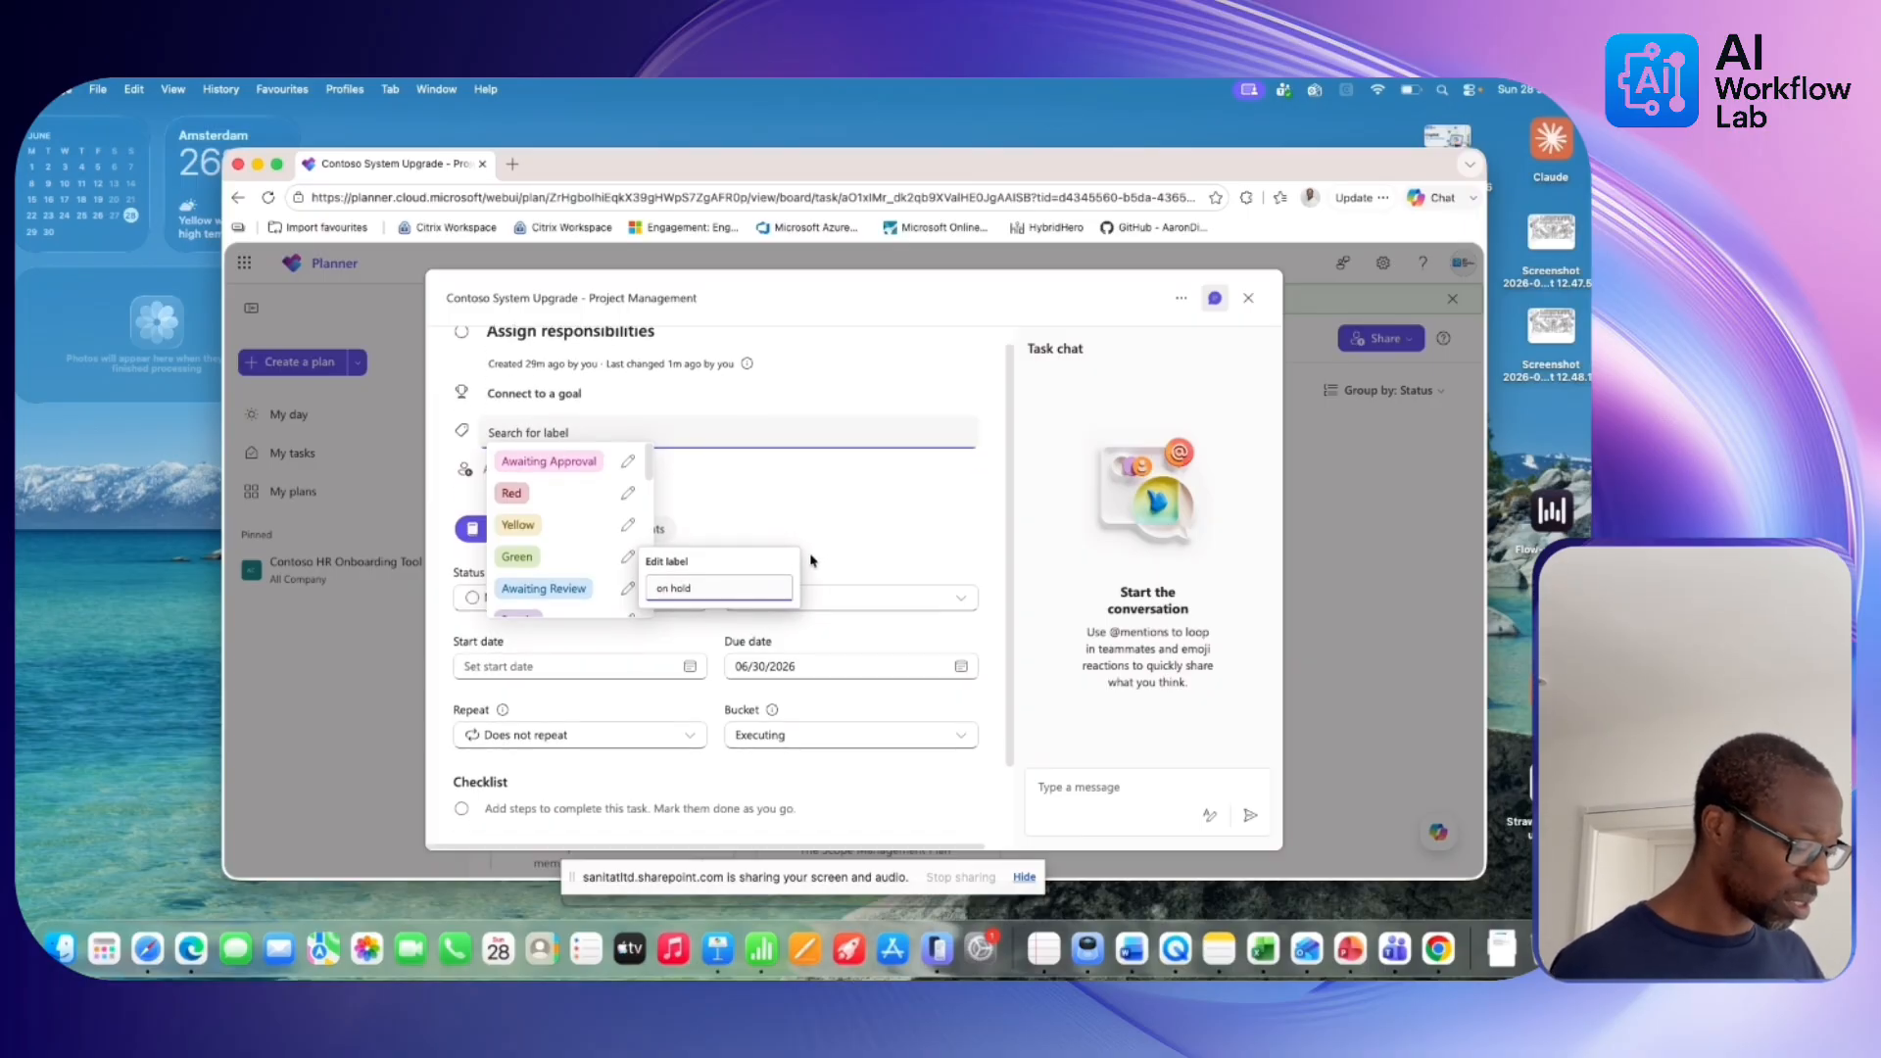
key("Return")
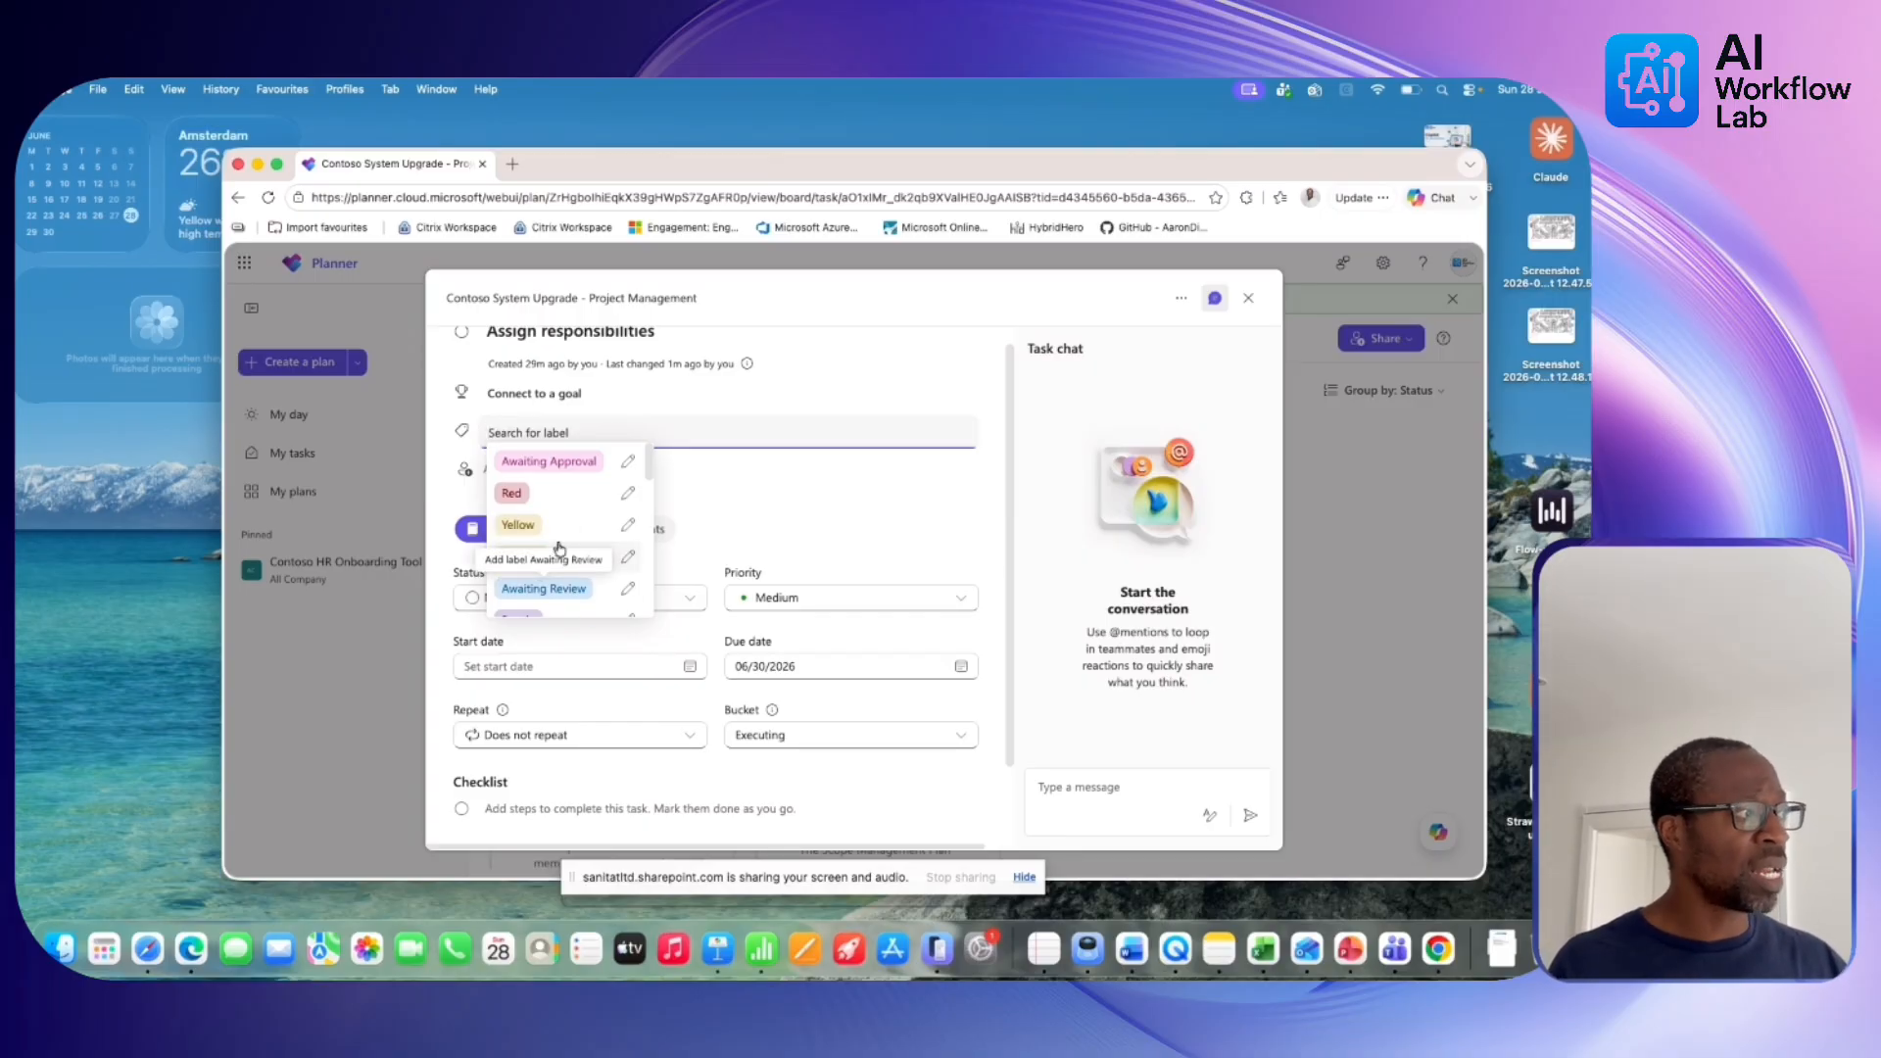
scroll(549, 554, "down", 1)
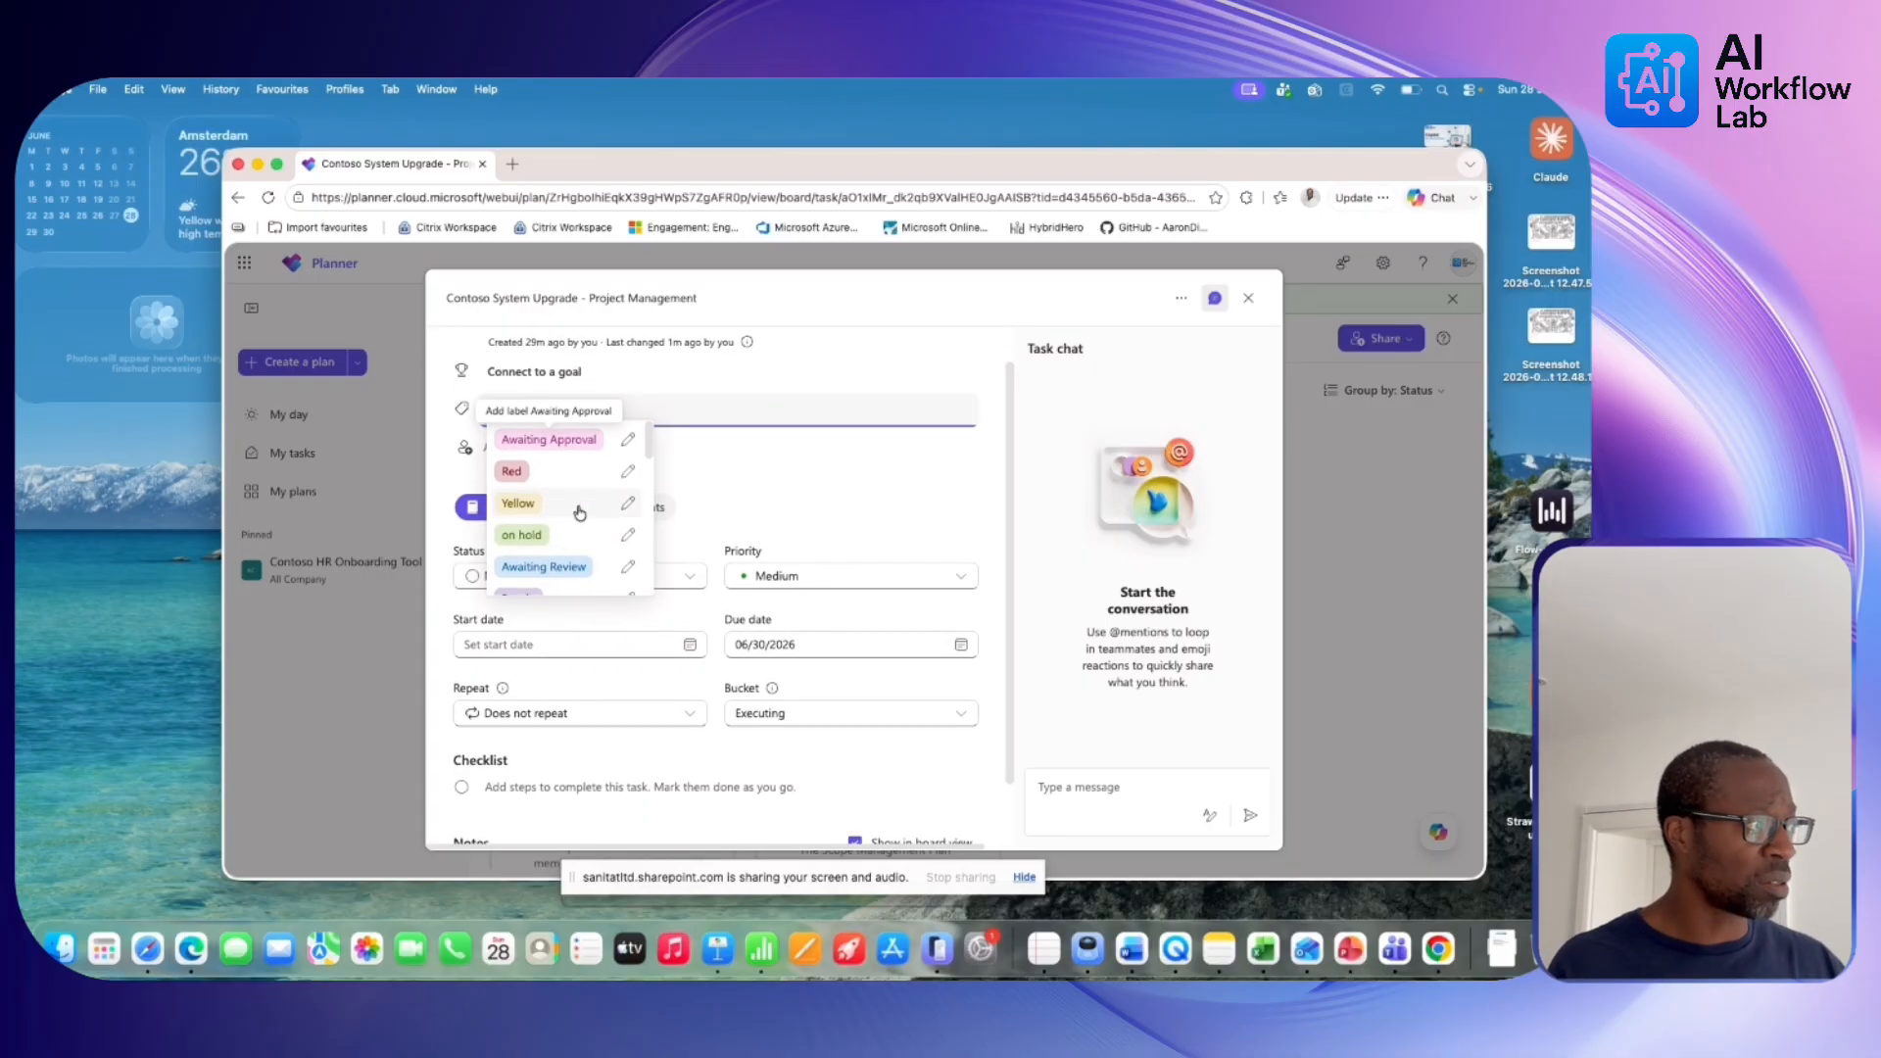
Apply the "on hold" label to the "Assign responsibilities" task and close its details.
left_click(547, 545)
left_click(844, 370)
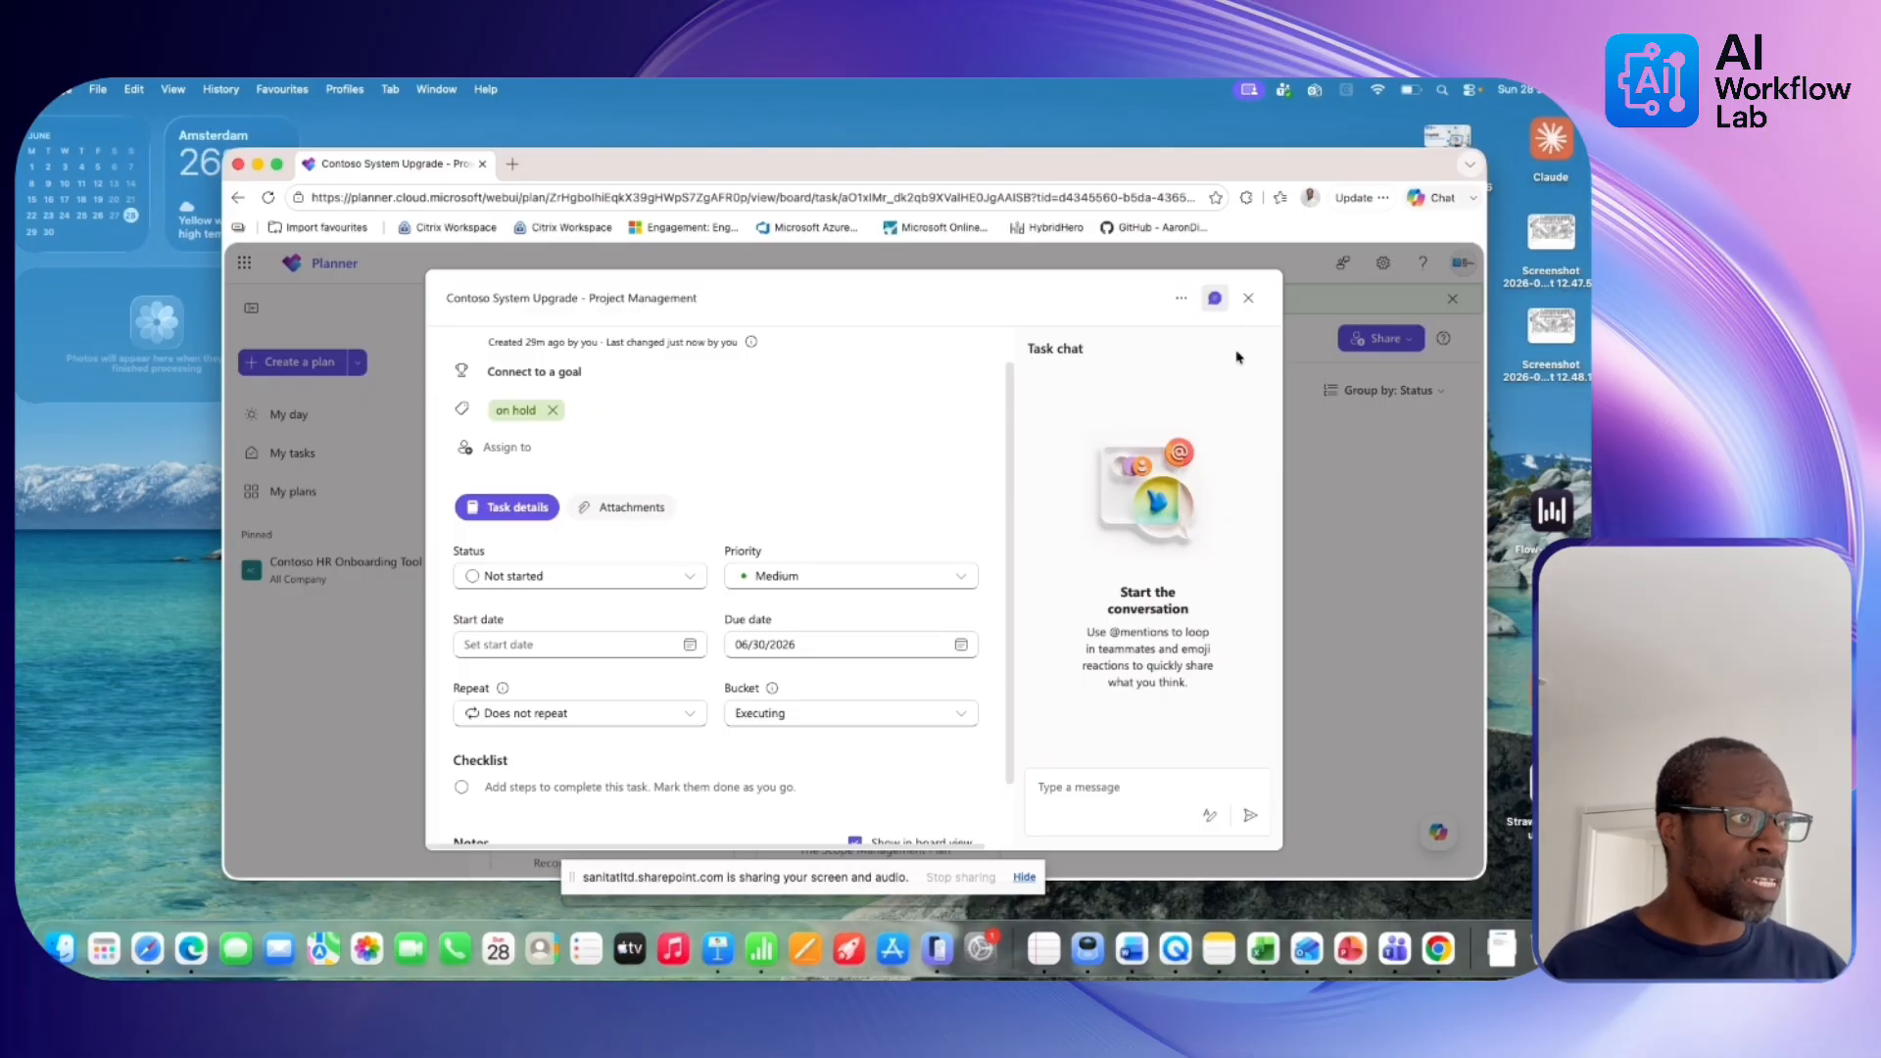
scroll(921, 646, "down", 2)
left_click(1248, 298)
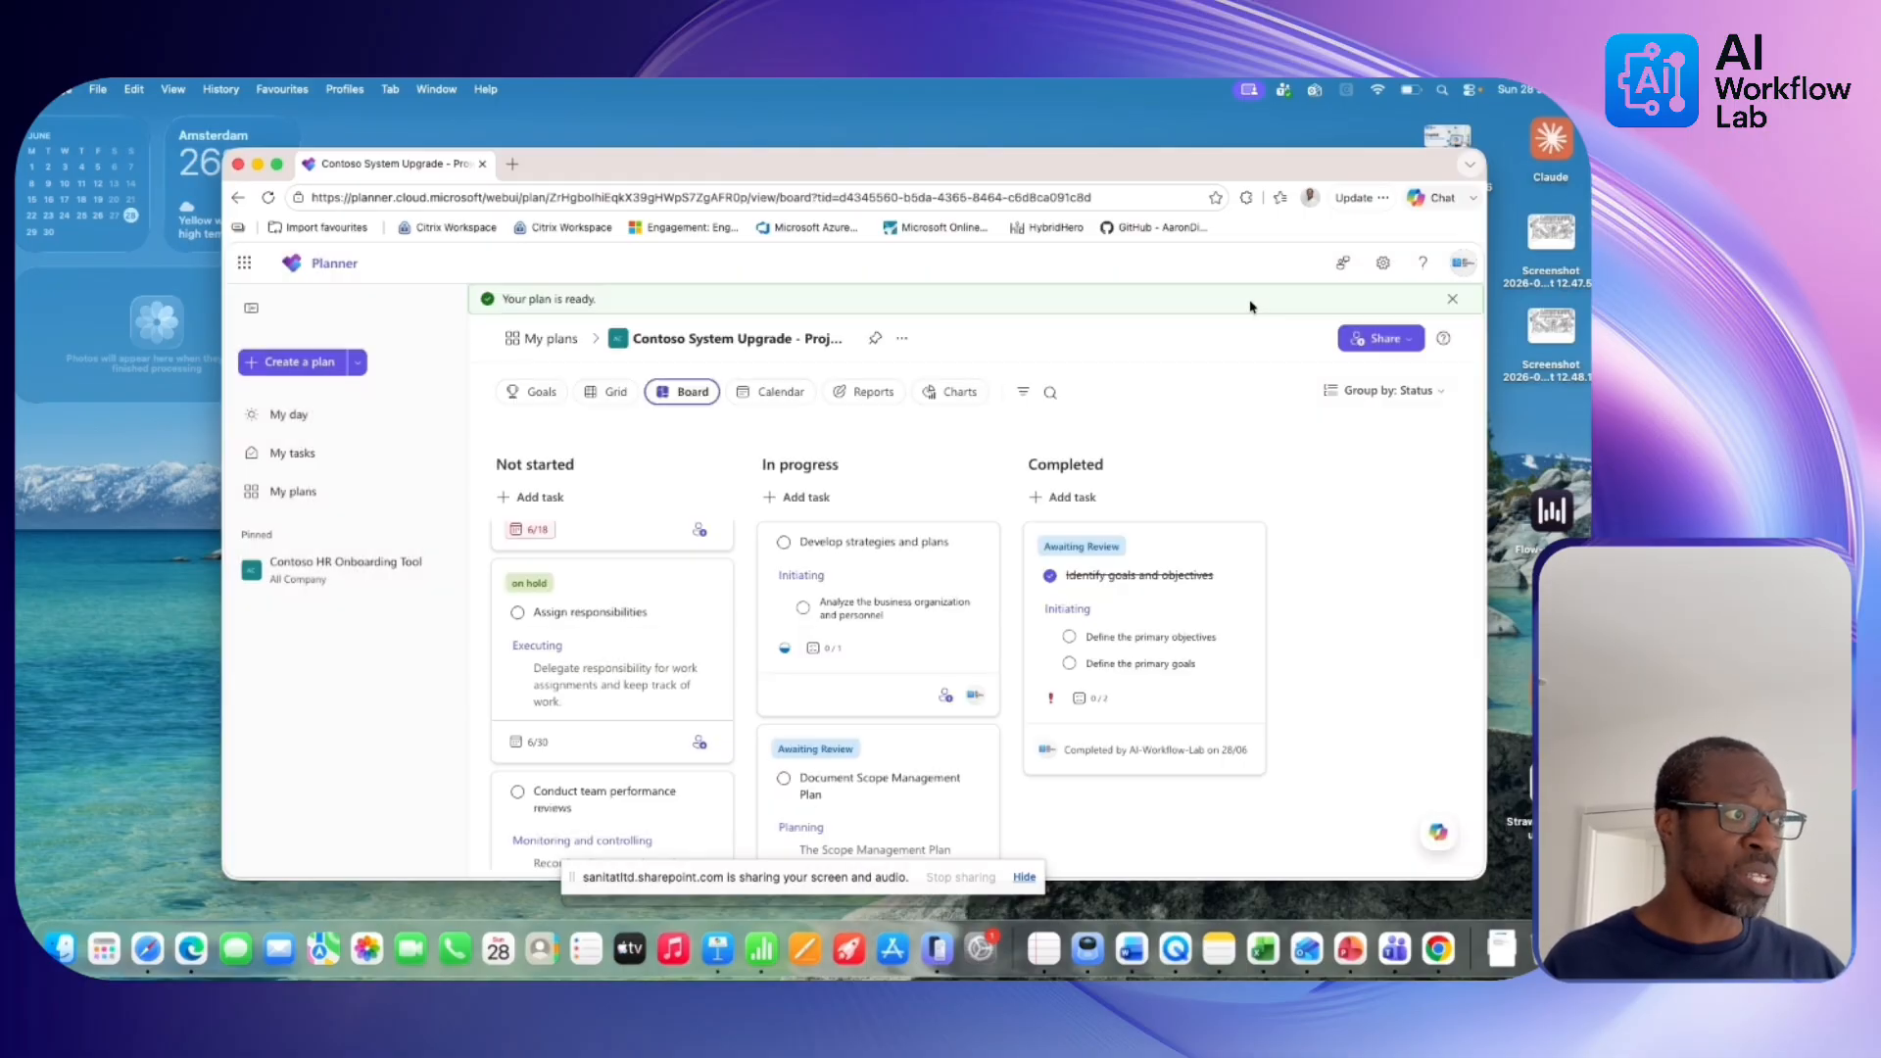
Filter the board by the "Awaiting Approval" label, and remove that filter after viewing the tasks.
left_click(1024, 394)
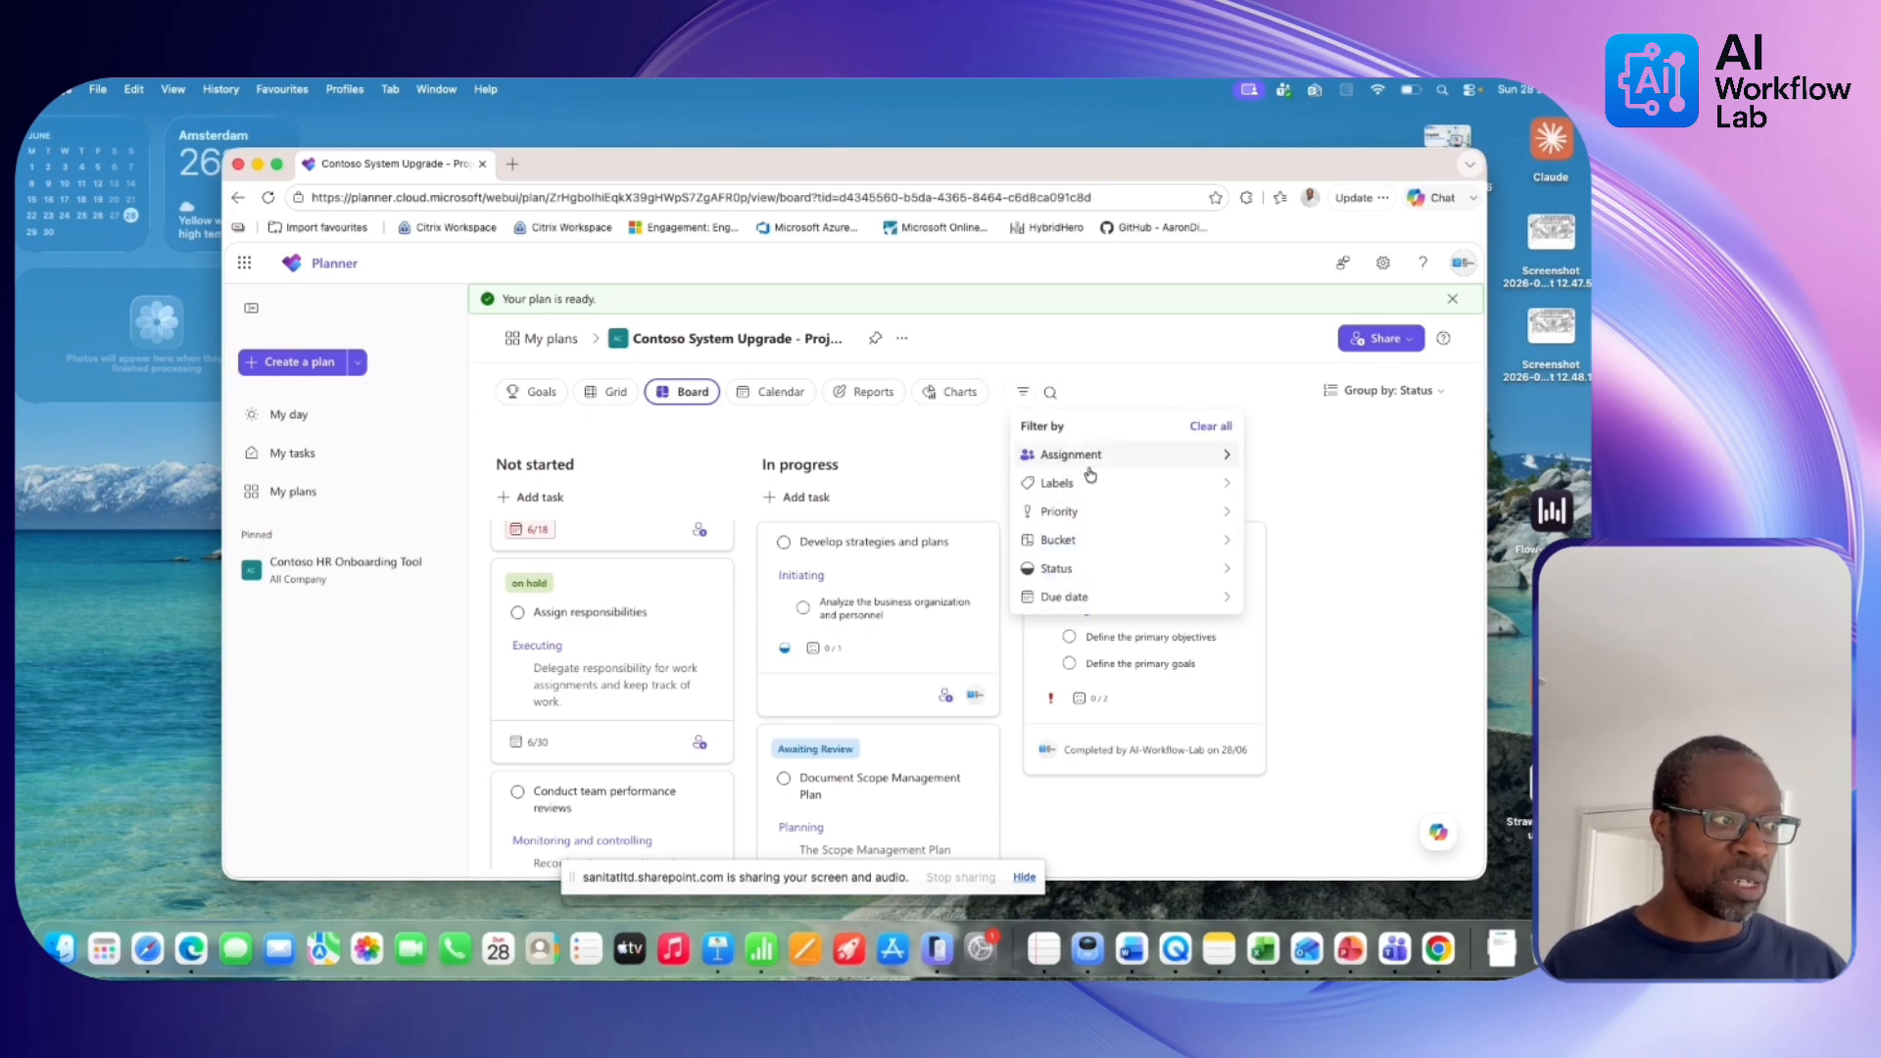
mouse_move(1090, 490)
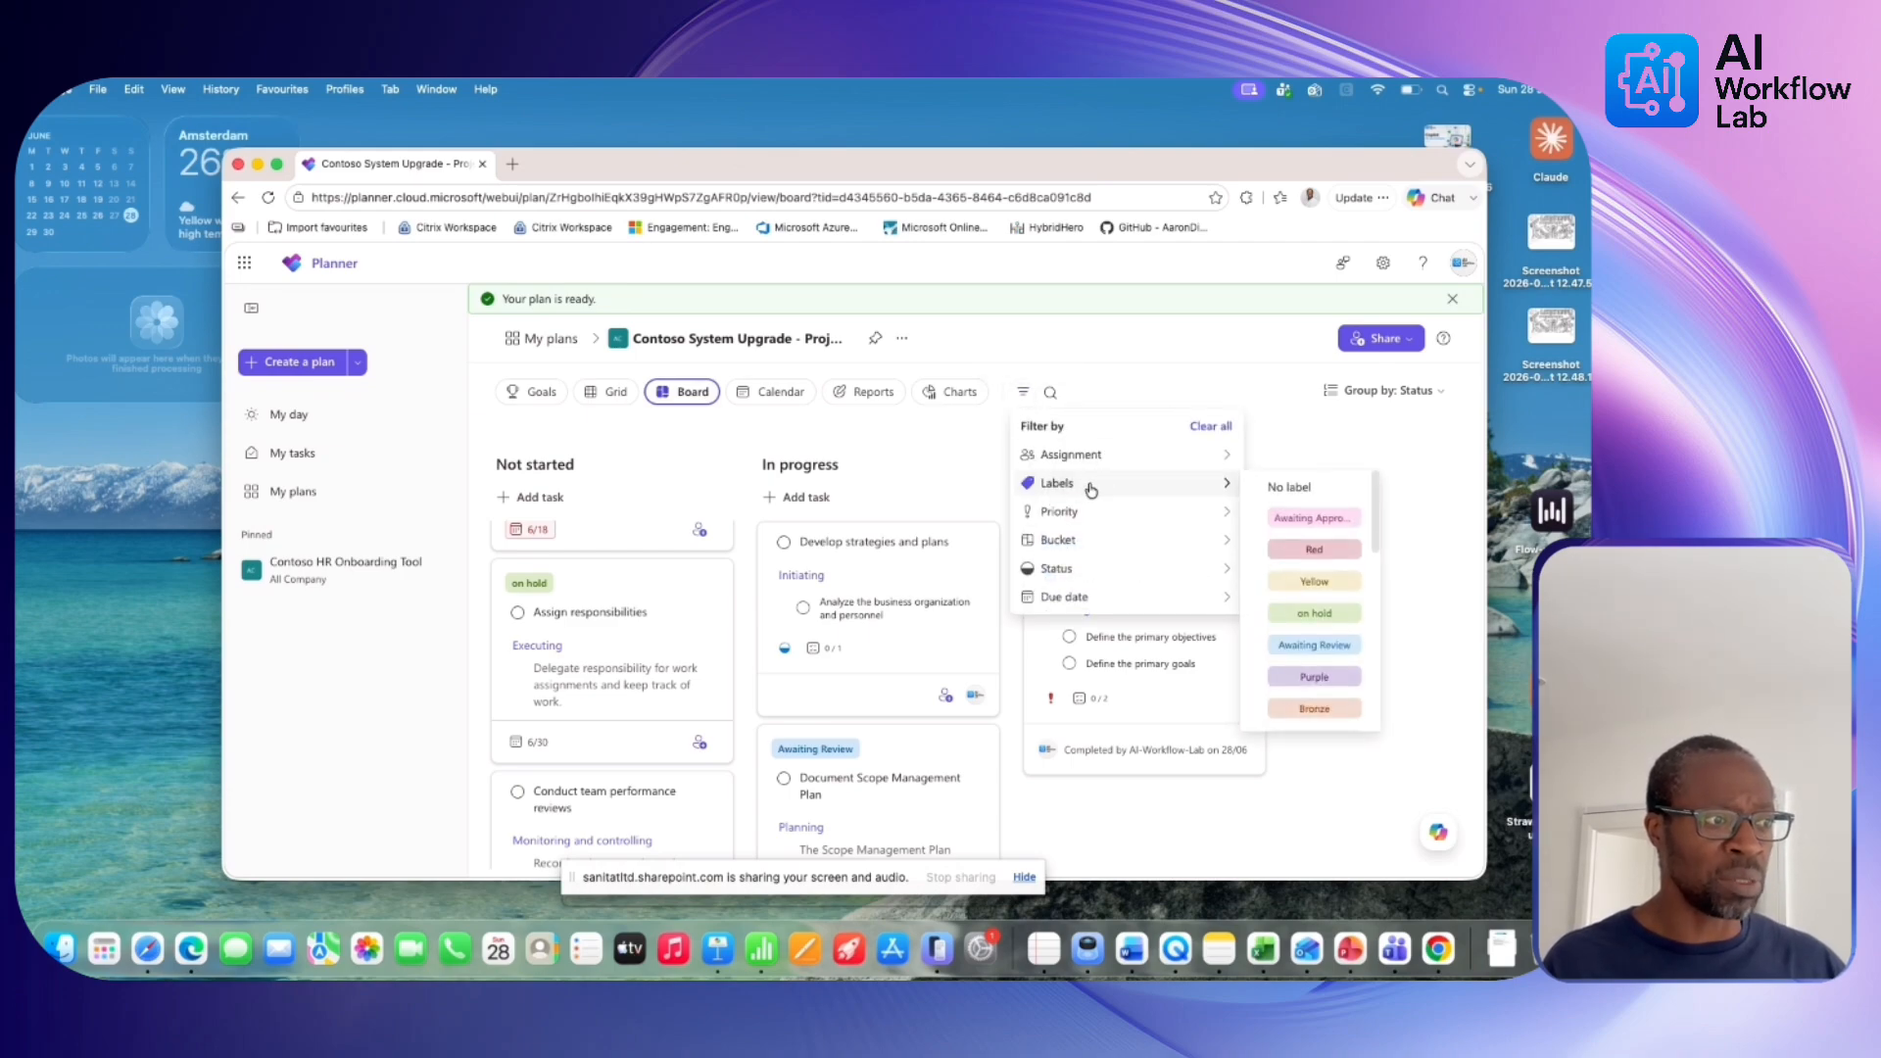
left_click(1318, 519)
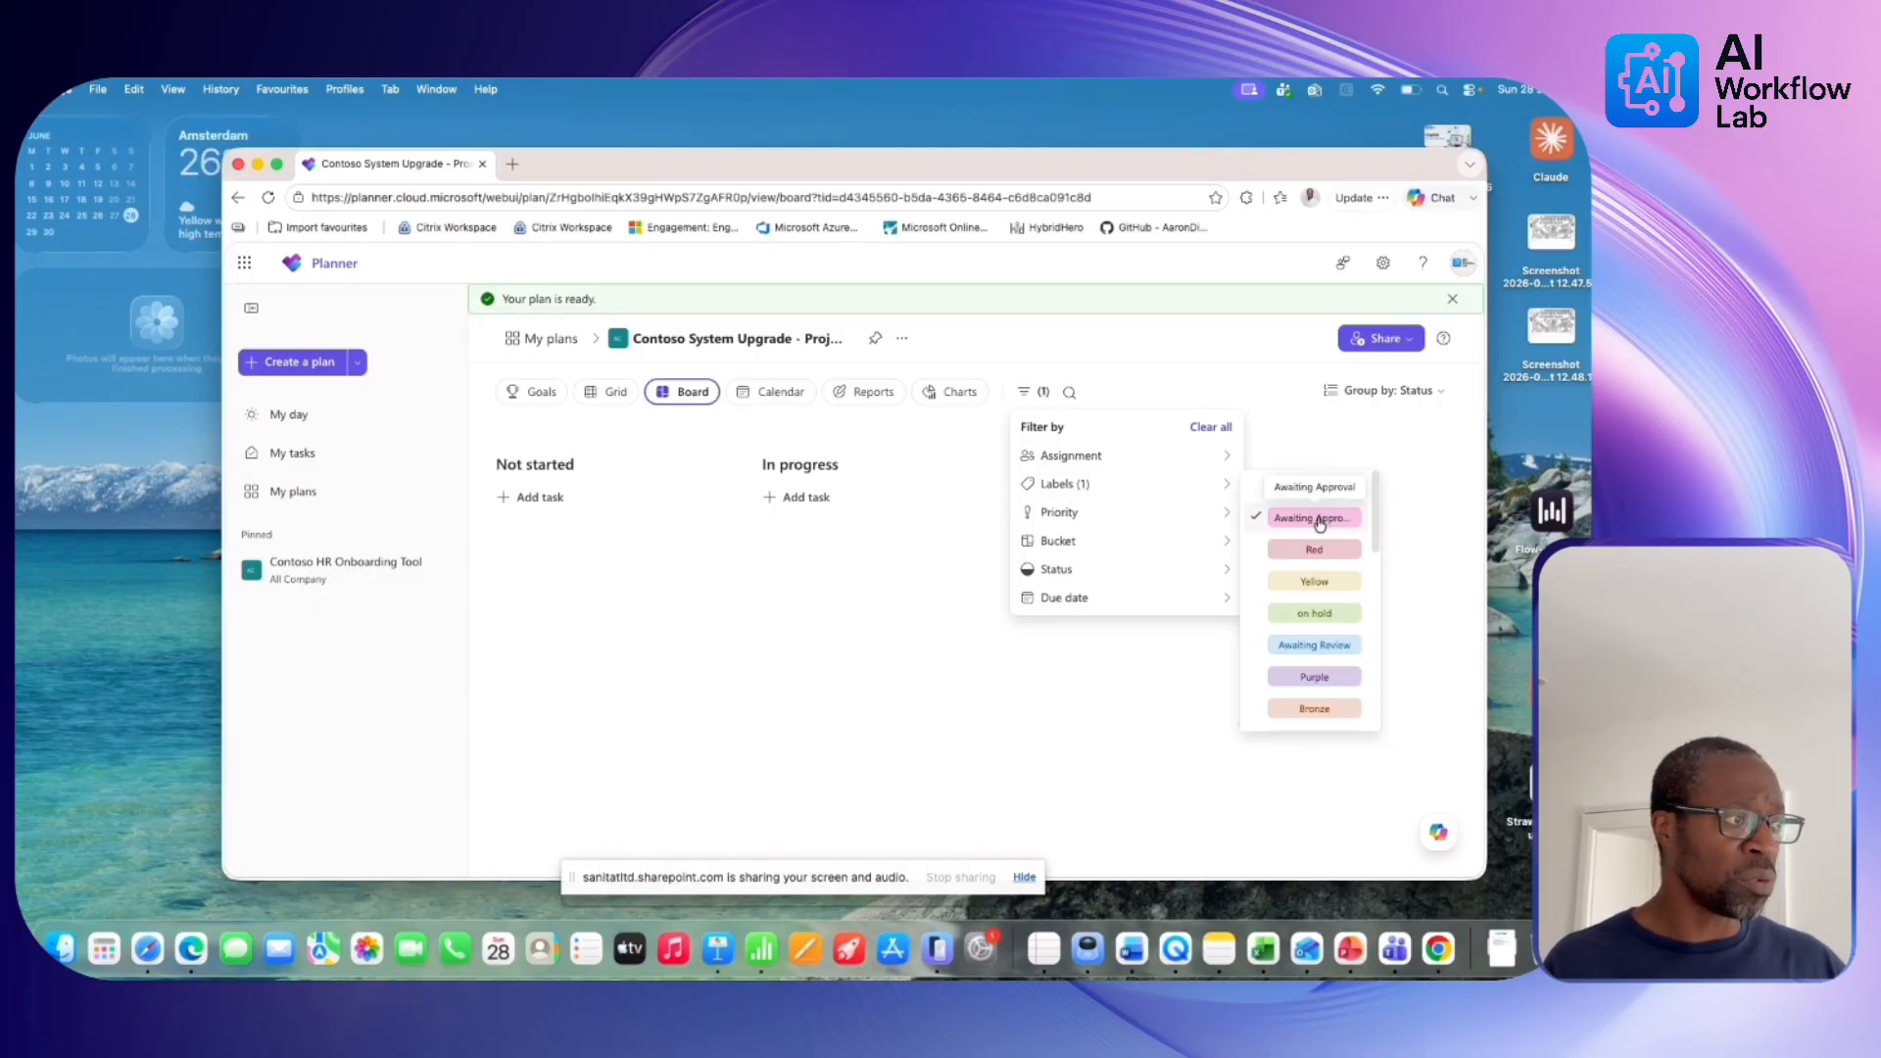
left_click(1312, 518)
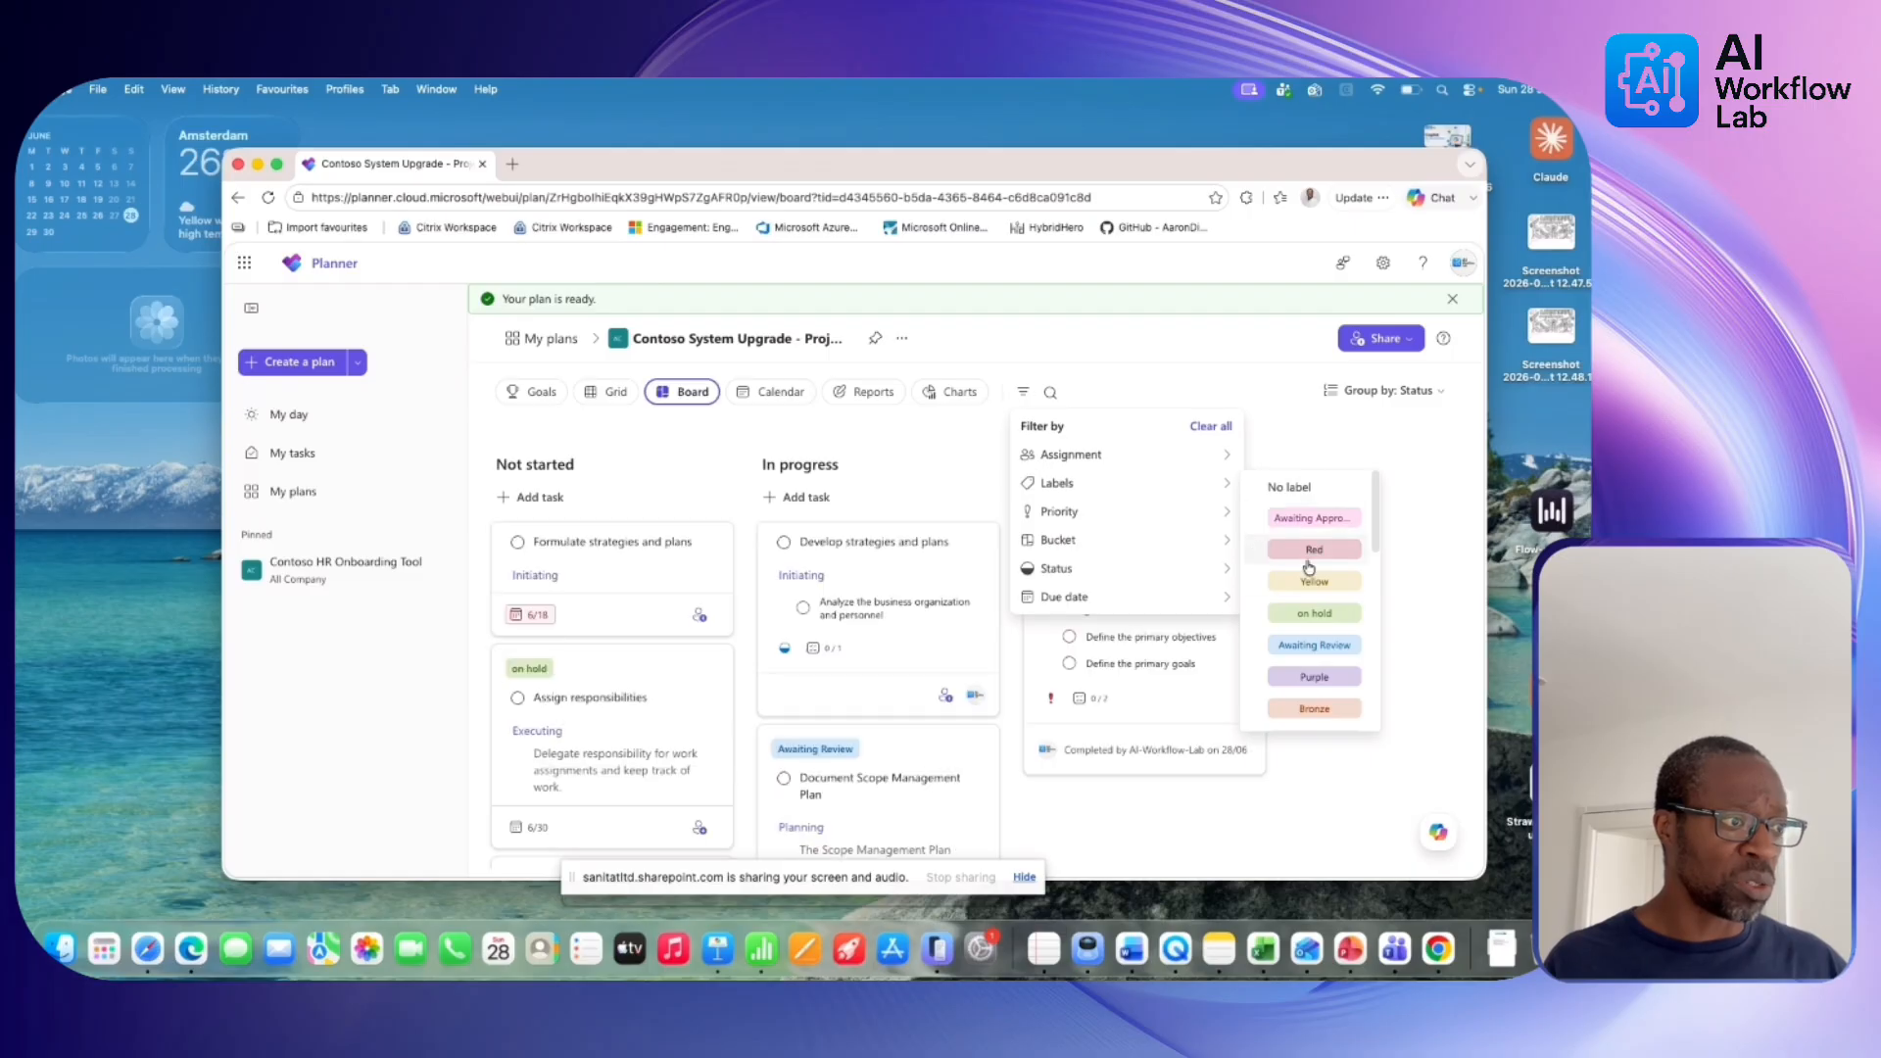
Filter the board by the "on hold" label, and remove that filter after viewing the tasks.
left_click(1313, 613)
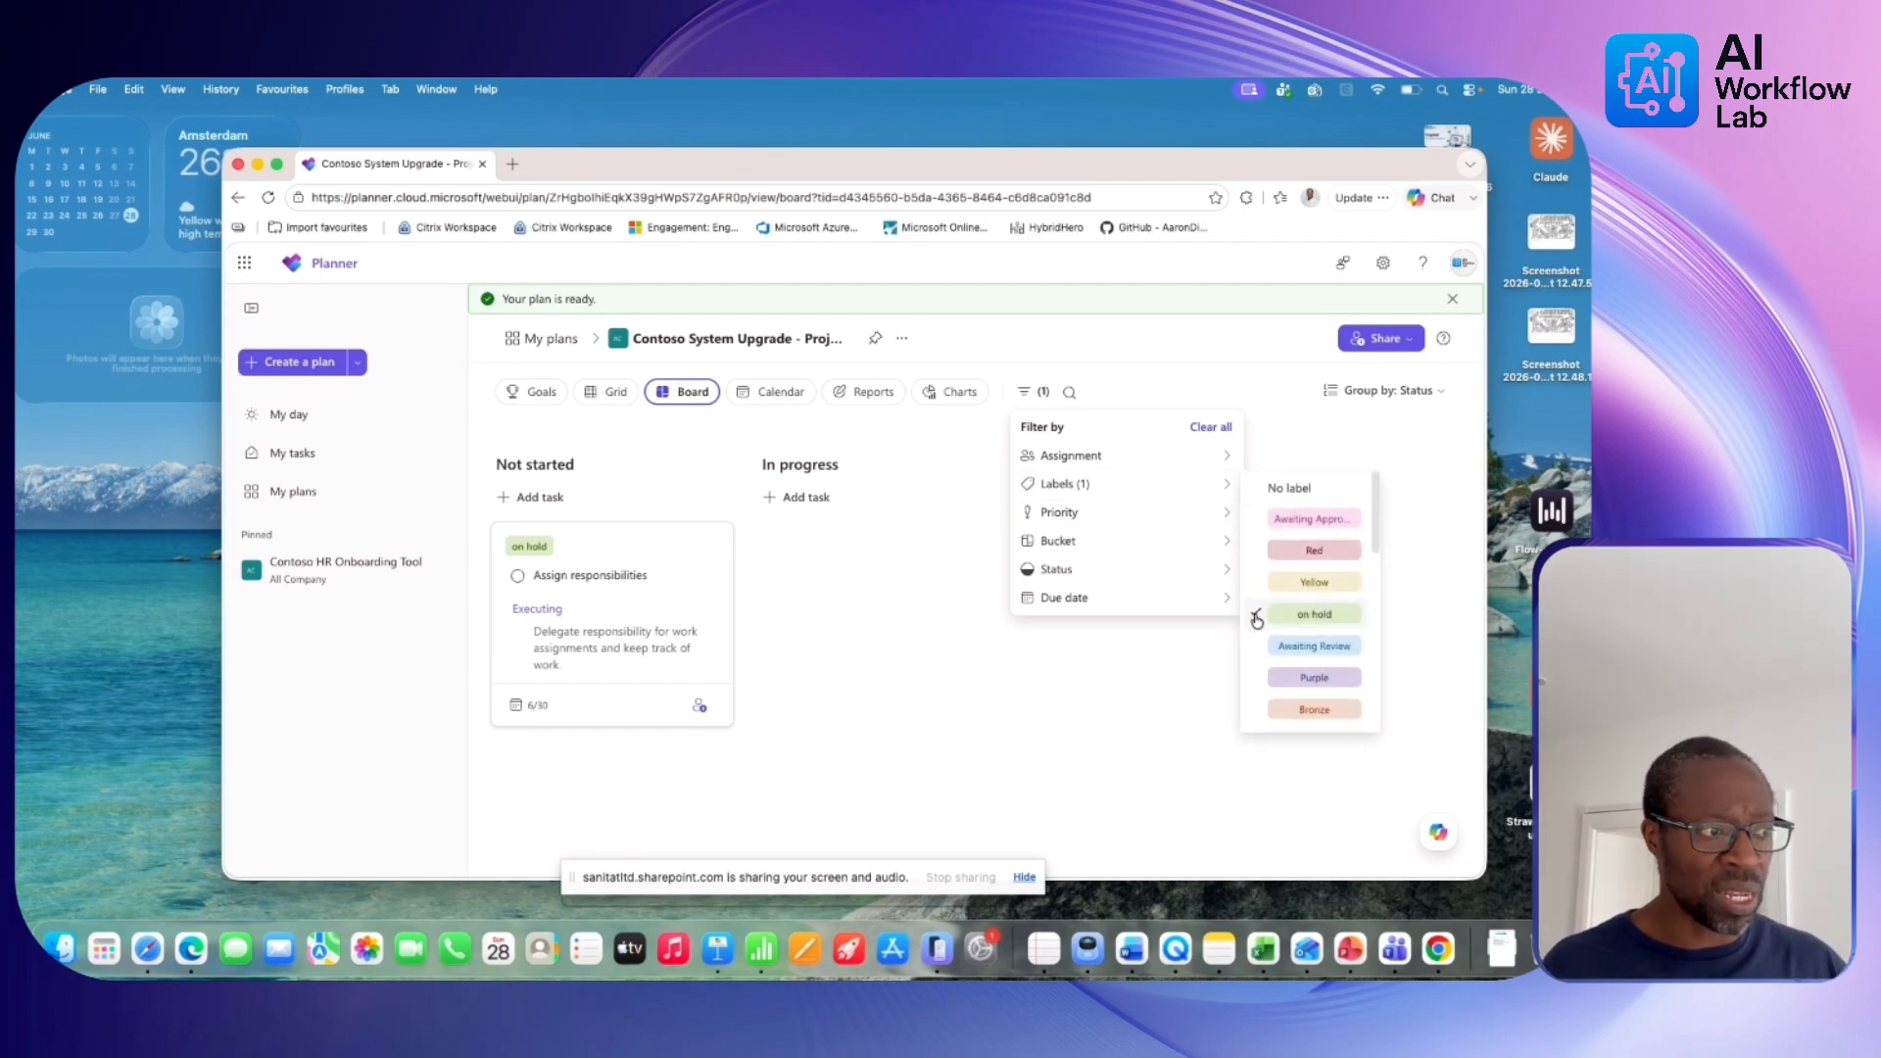
left_click(1257, 617)
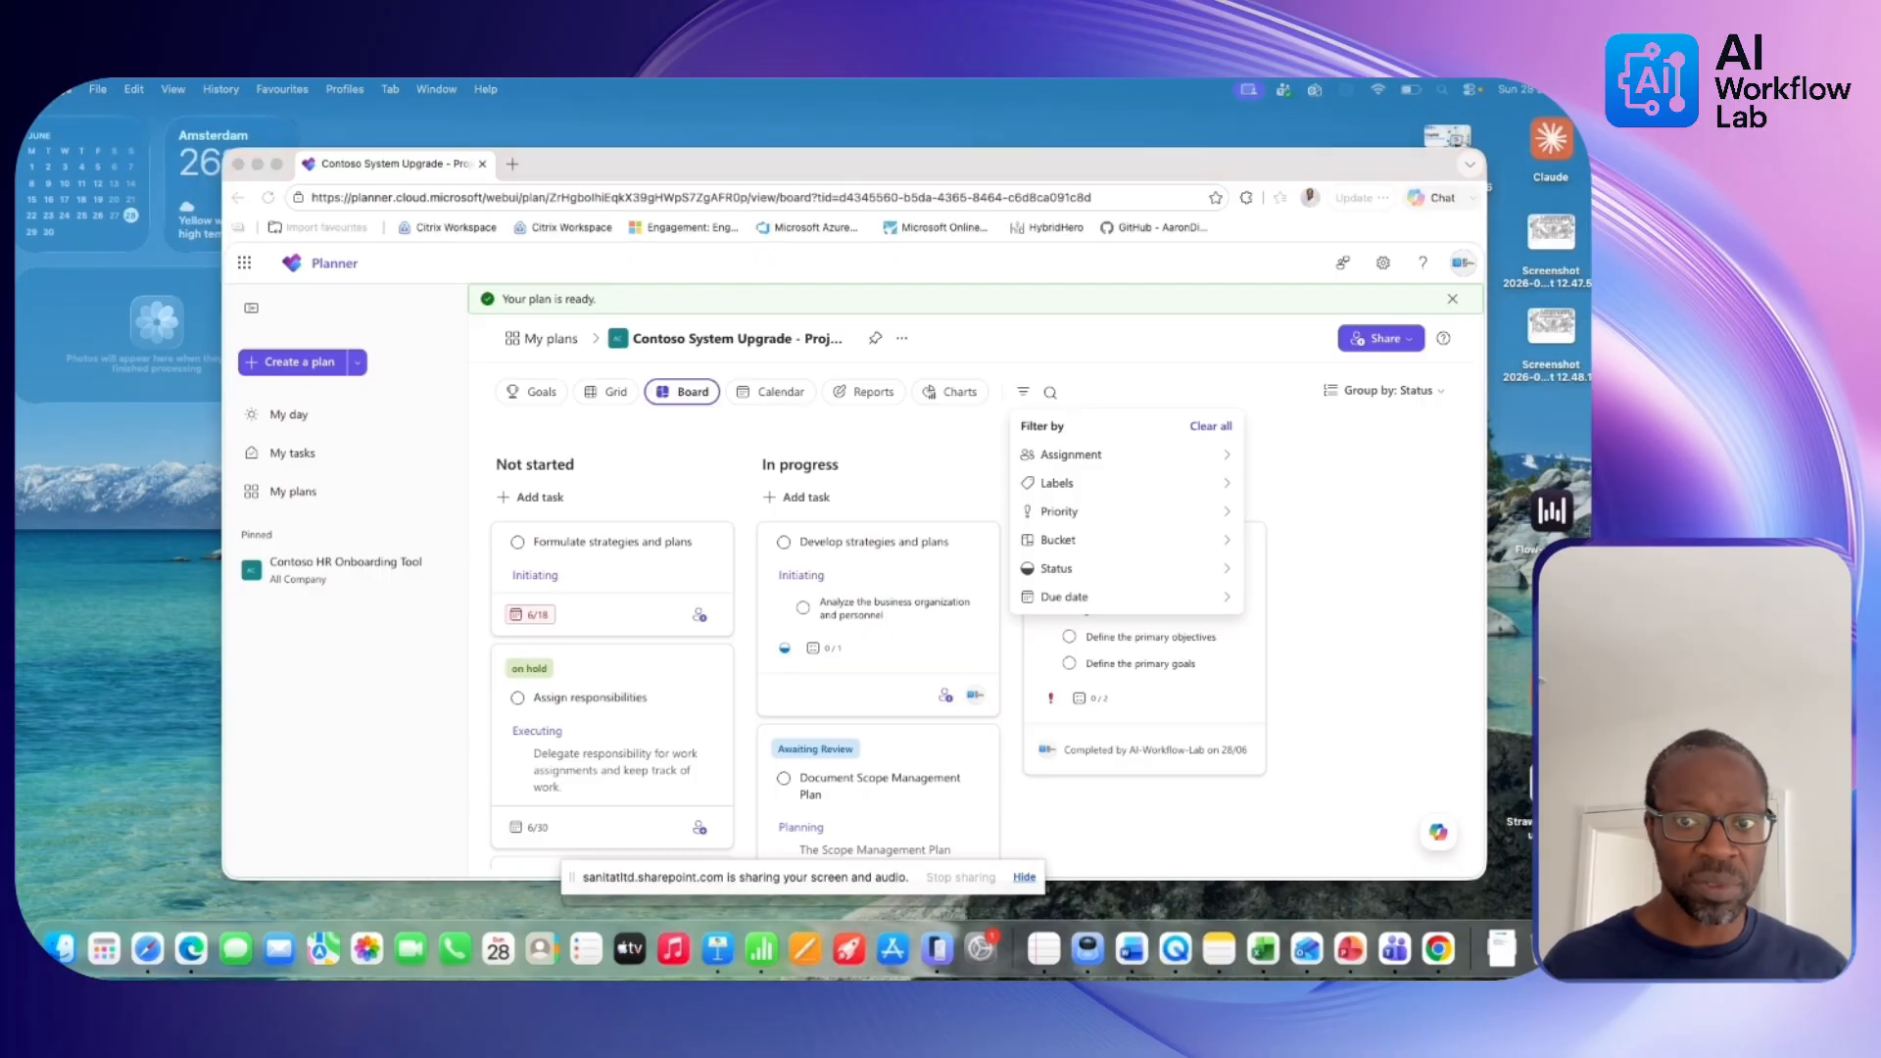
In the Teams Workflows chat, start a Planner task from the message about updating the schedule for the August bank holiday.
mouse_move(1019, 165)
left_mouse_down()
mouse_move(986, 172)
mouse_move(1000, 161)
left_mouse_up()
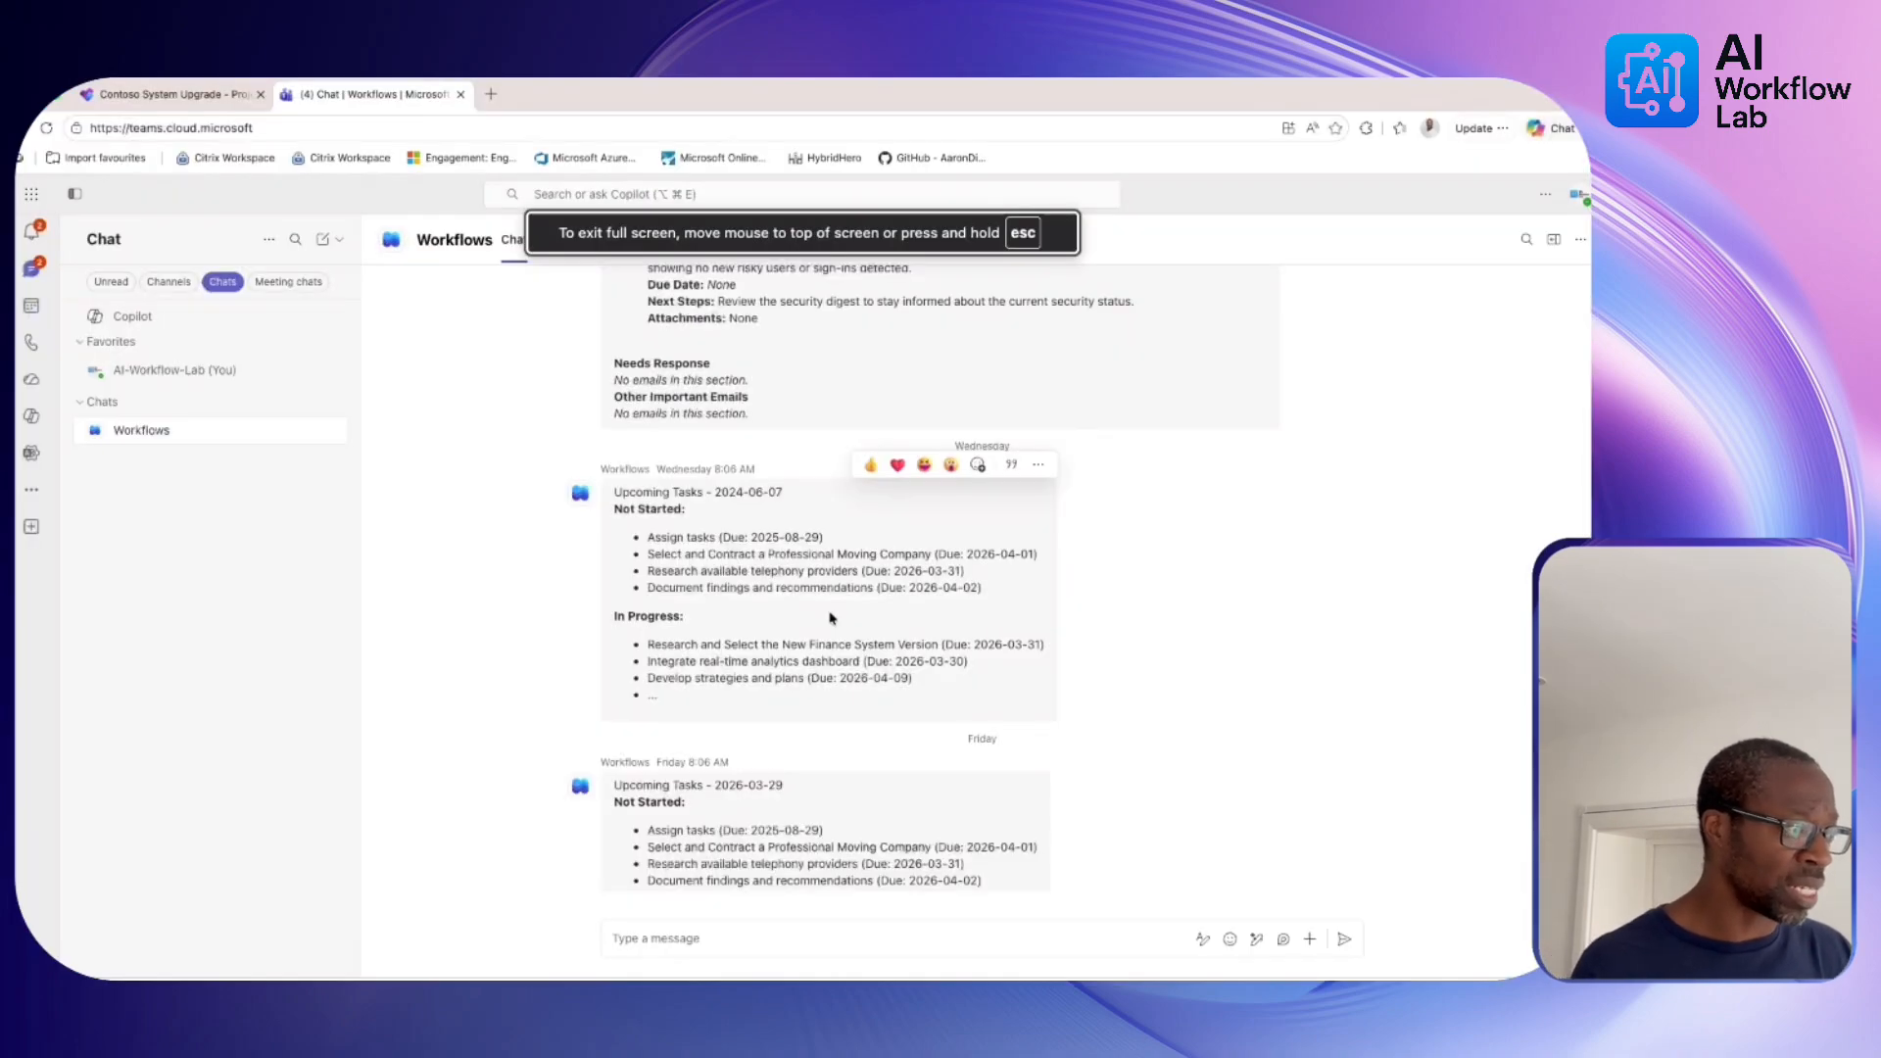
scroll(830, 618, "down", 10)
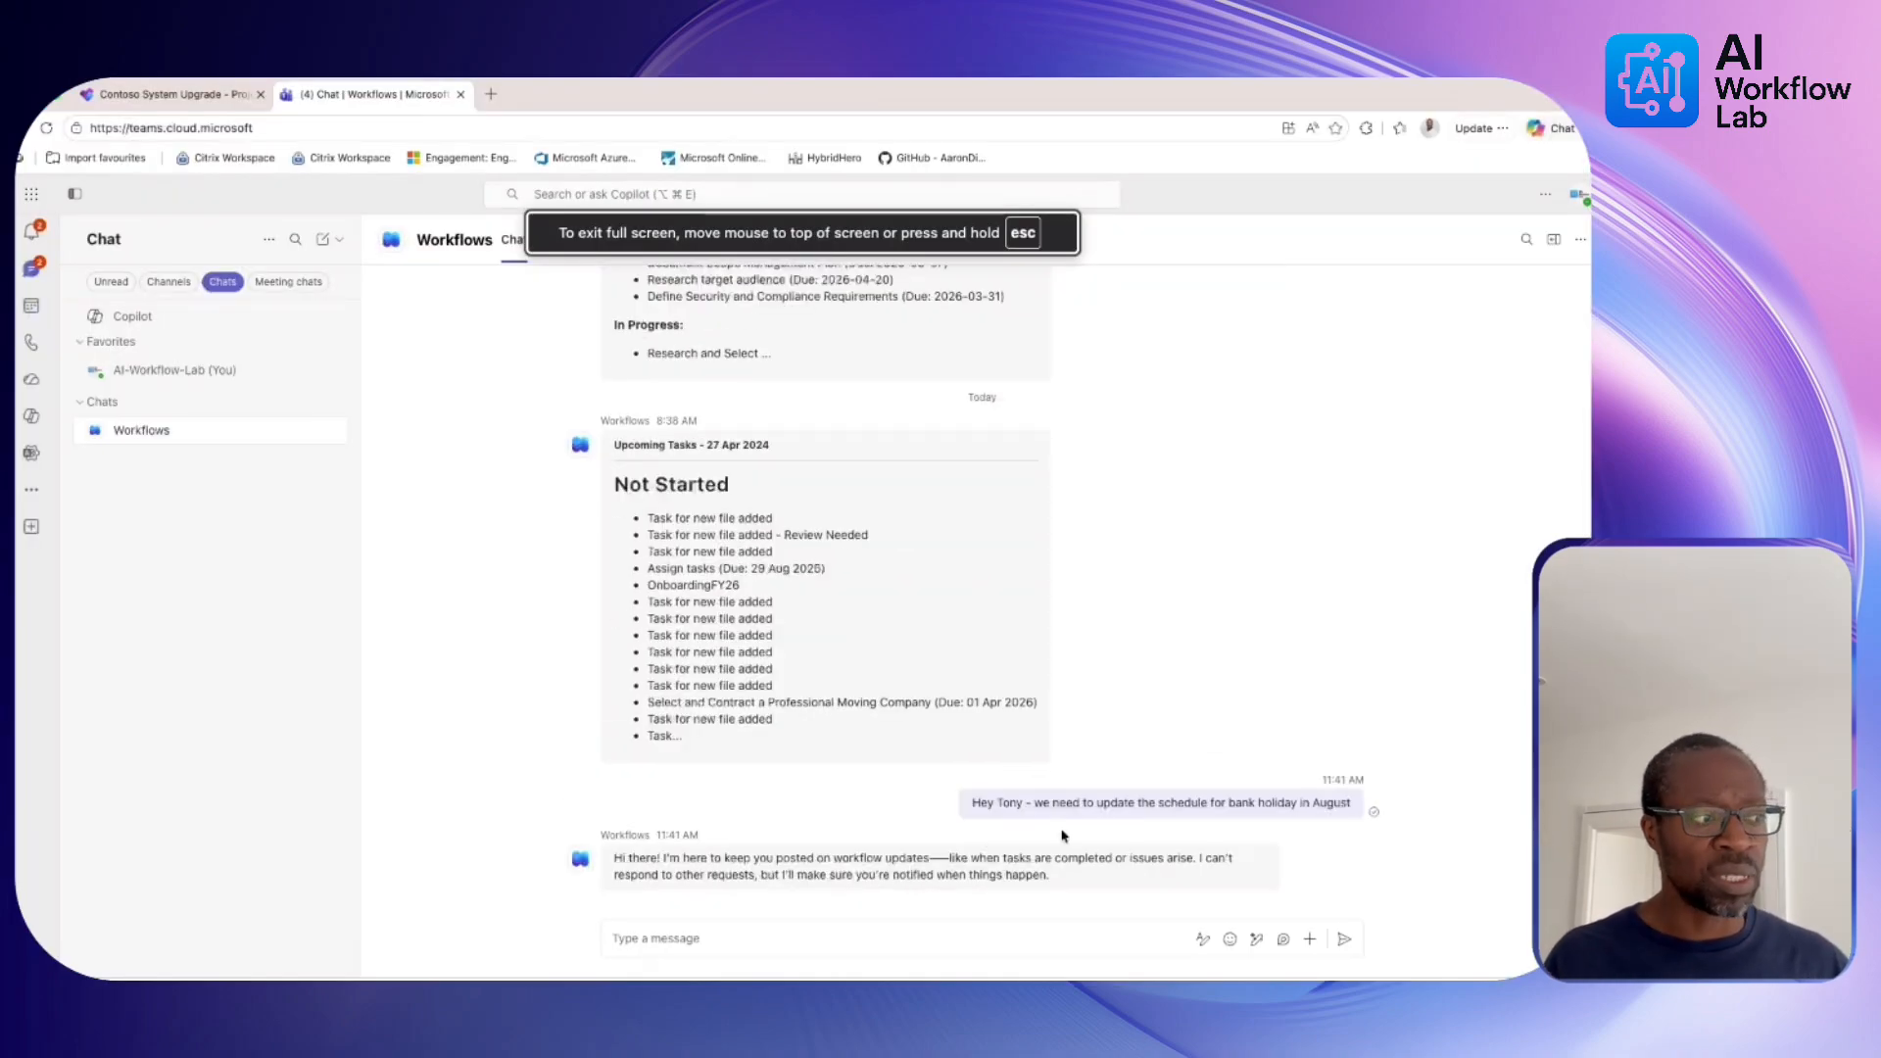
mouse_move(1004, 814)
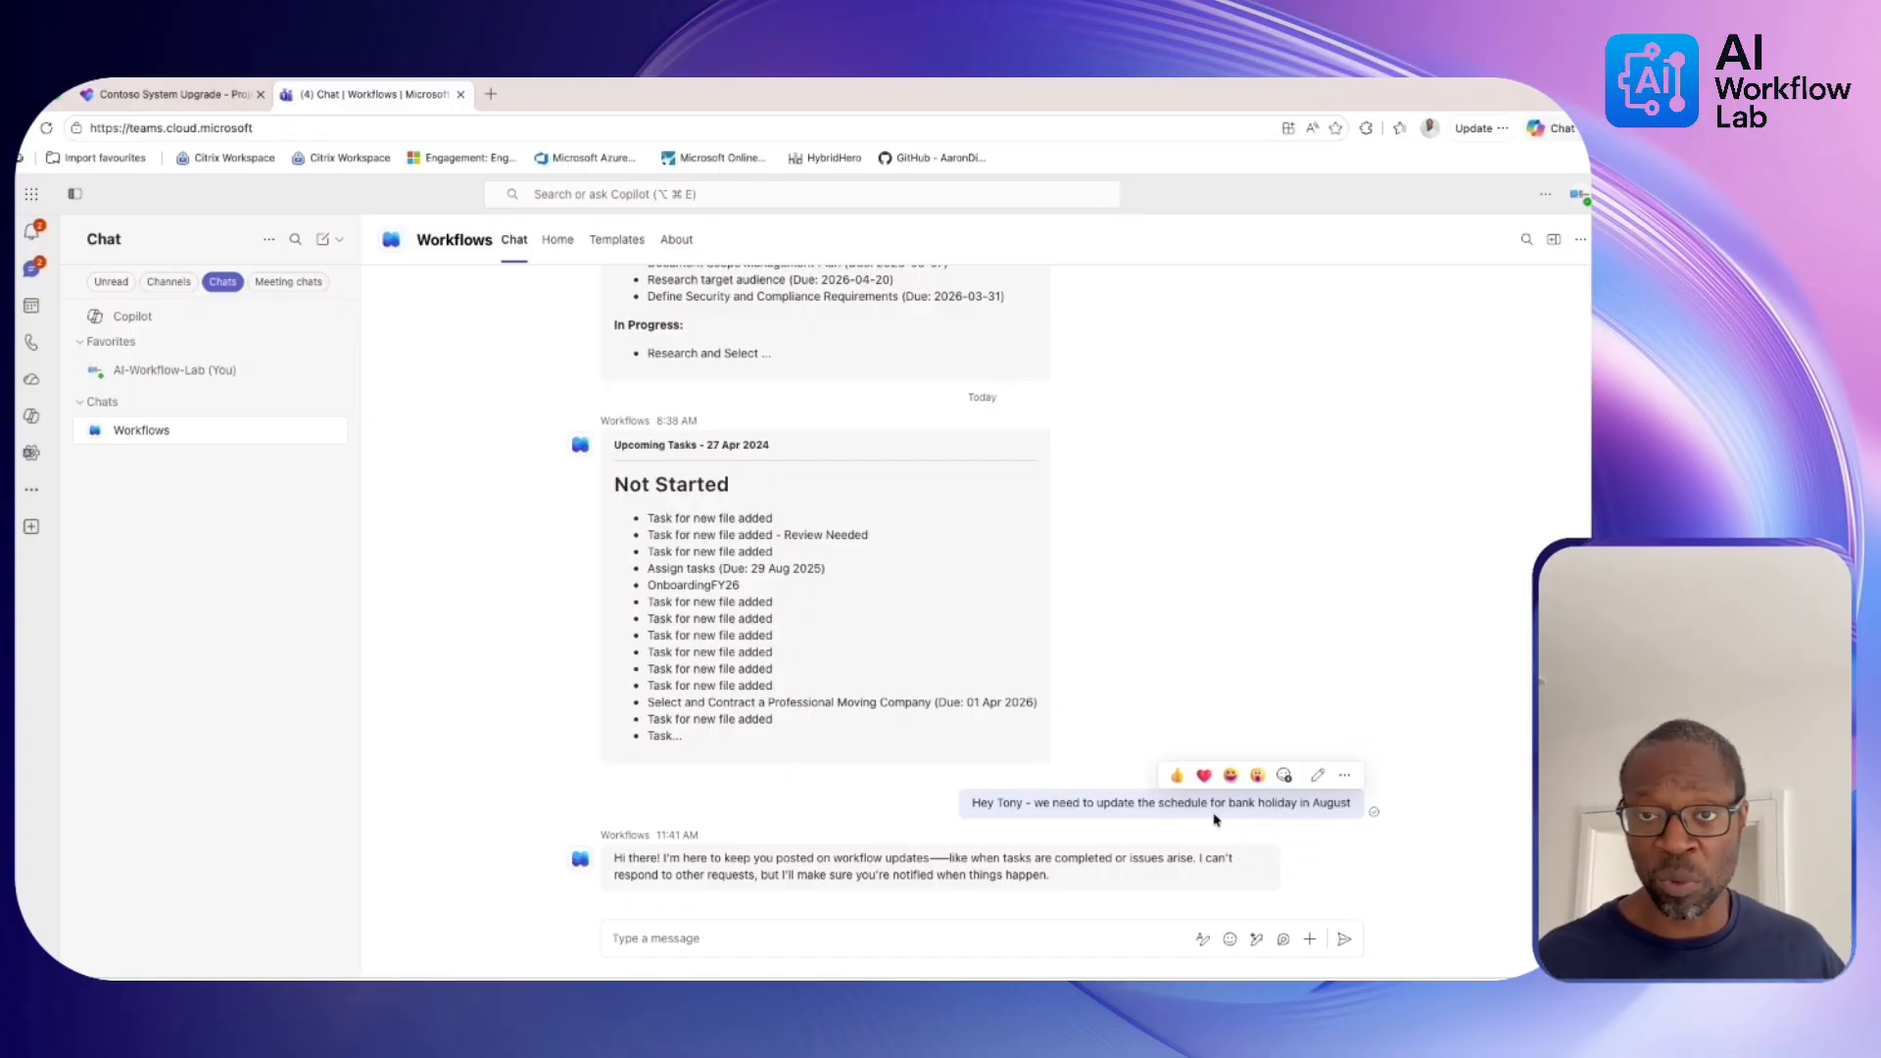
left_click(1343, 779)
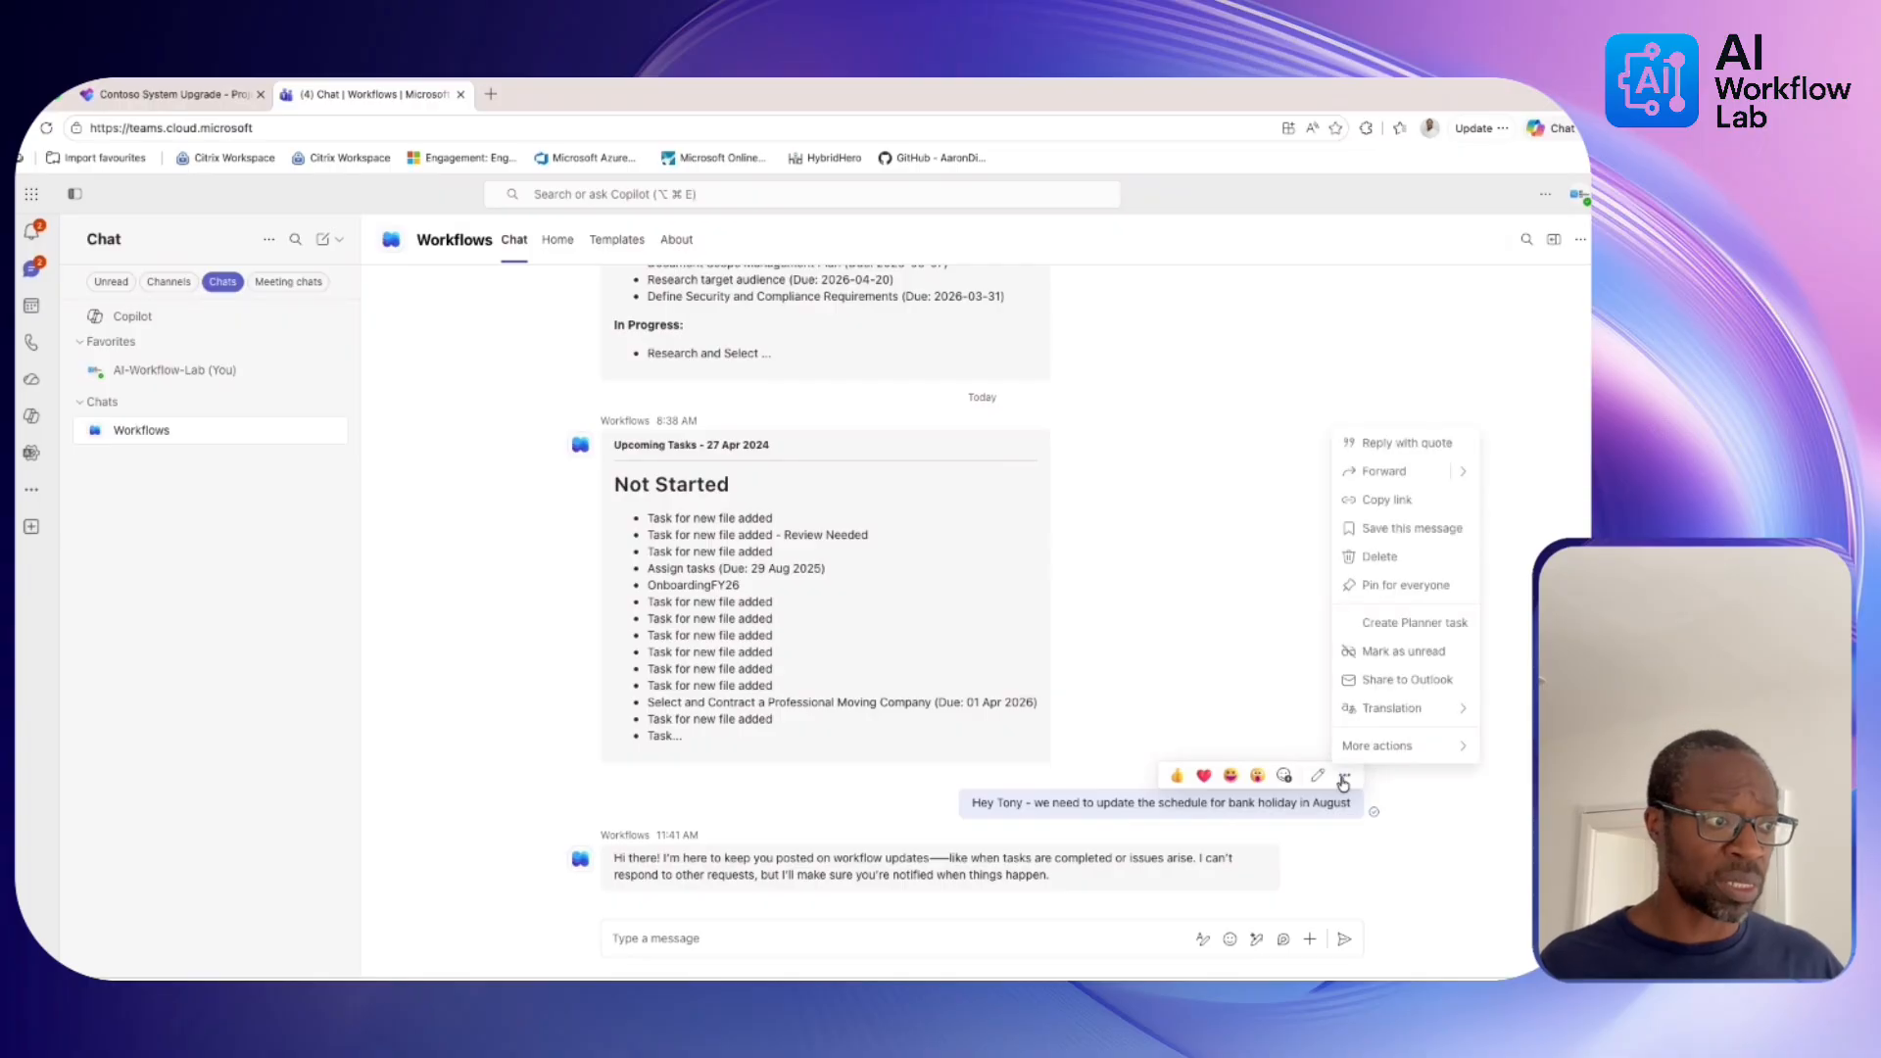
left_click(1394, 627)
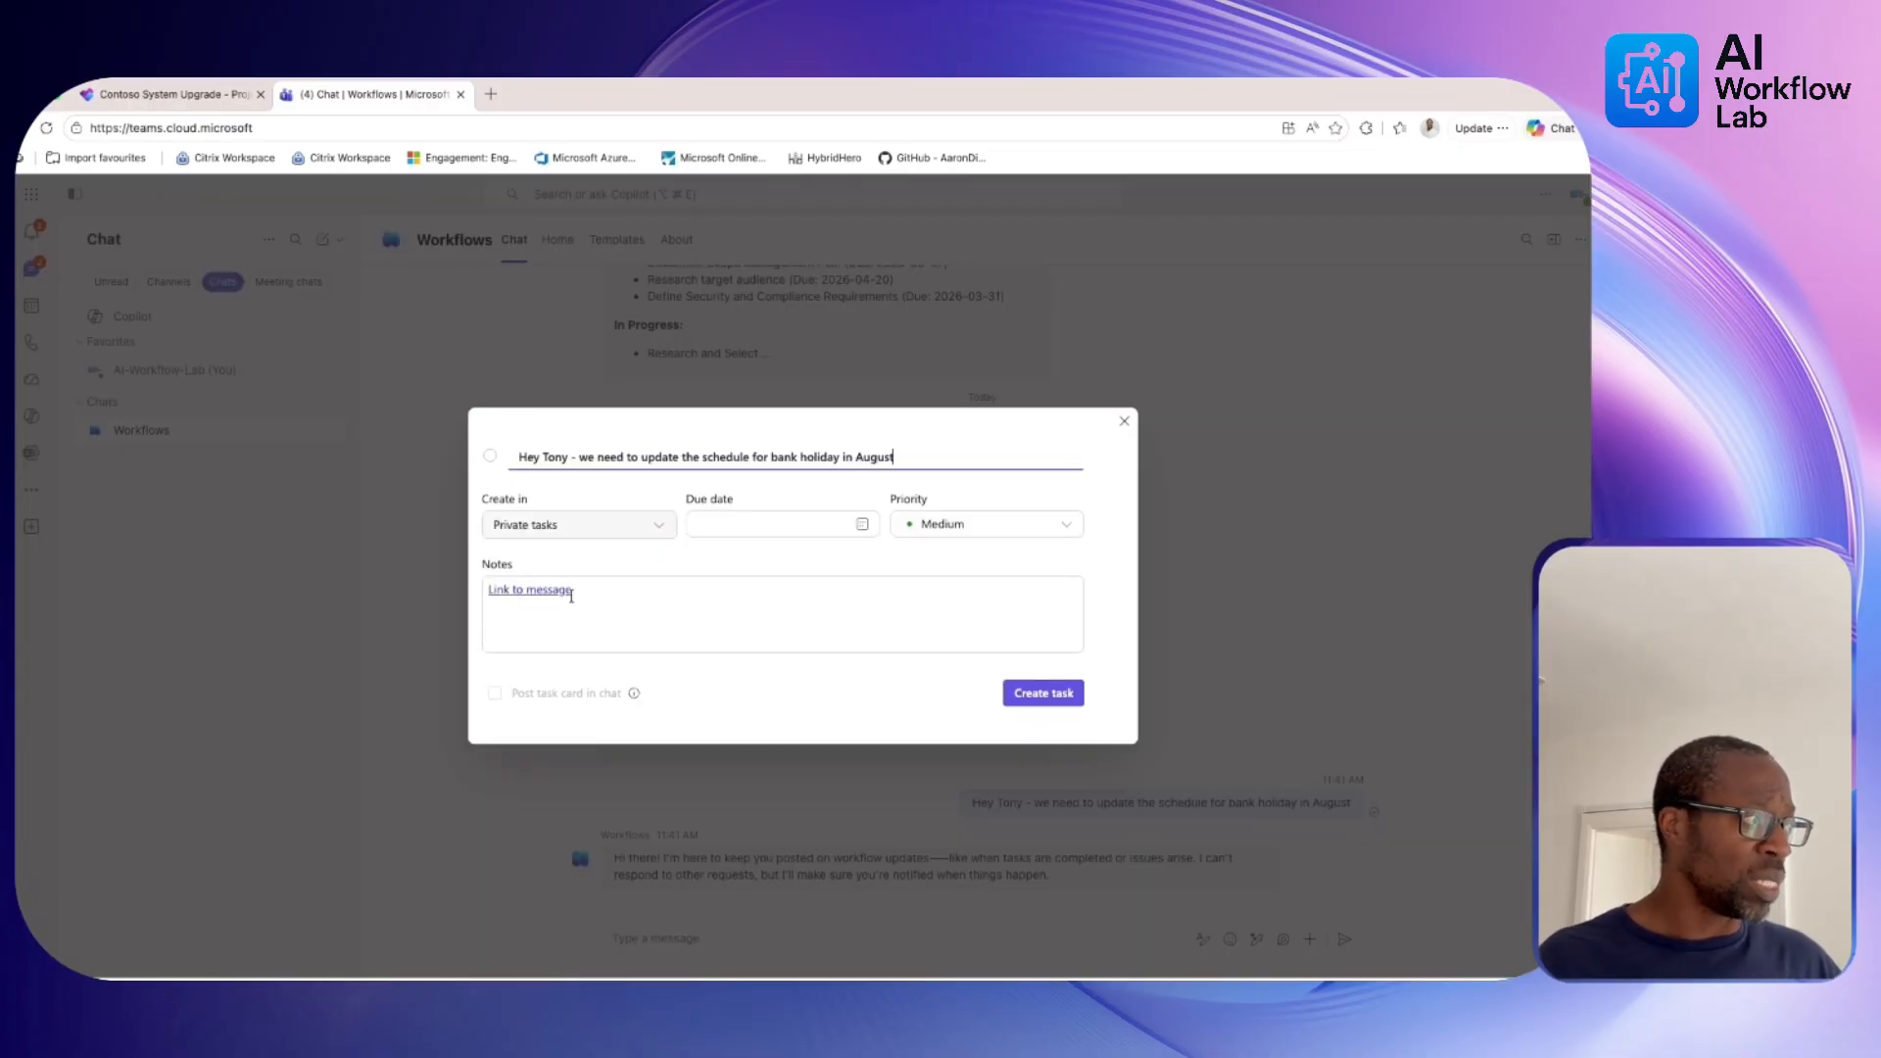
Choose the Contoso System Upgrade plan as the place where the new task is created.
left_click(607, 525)
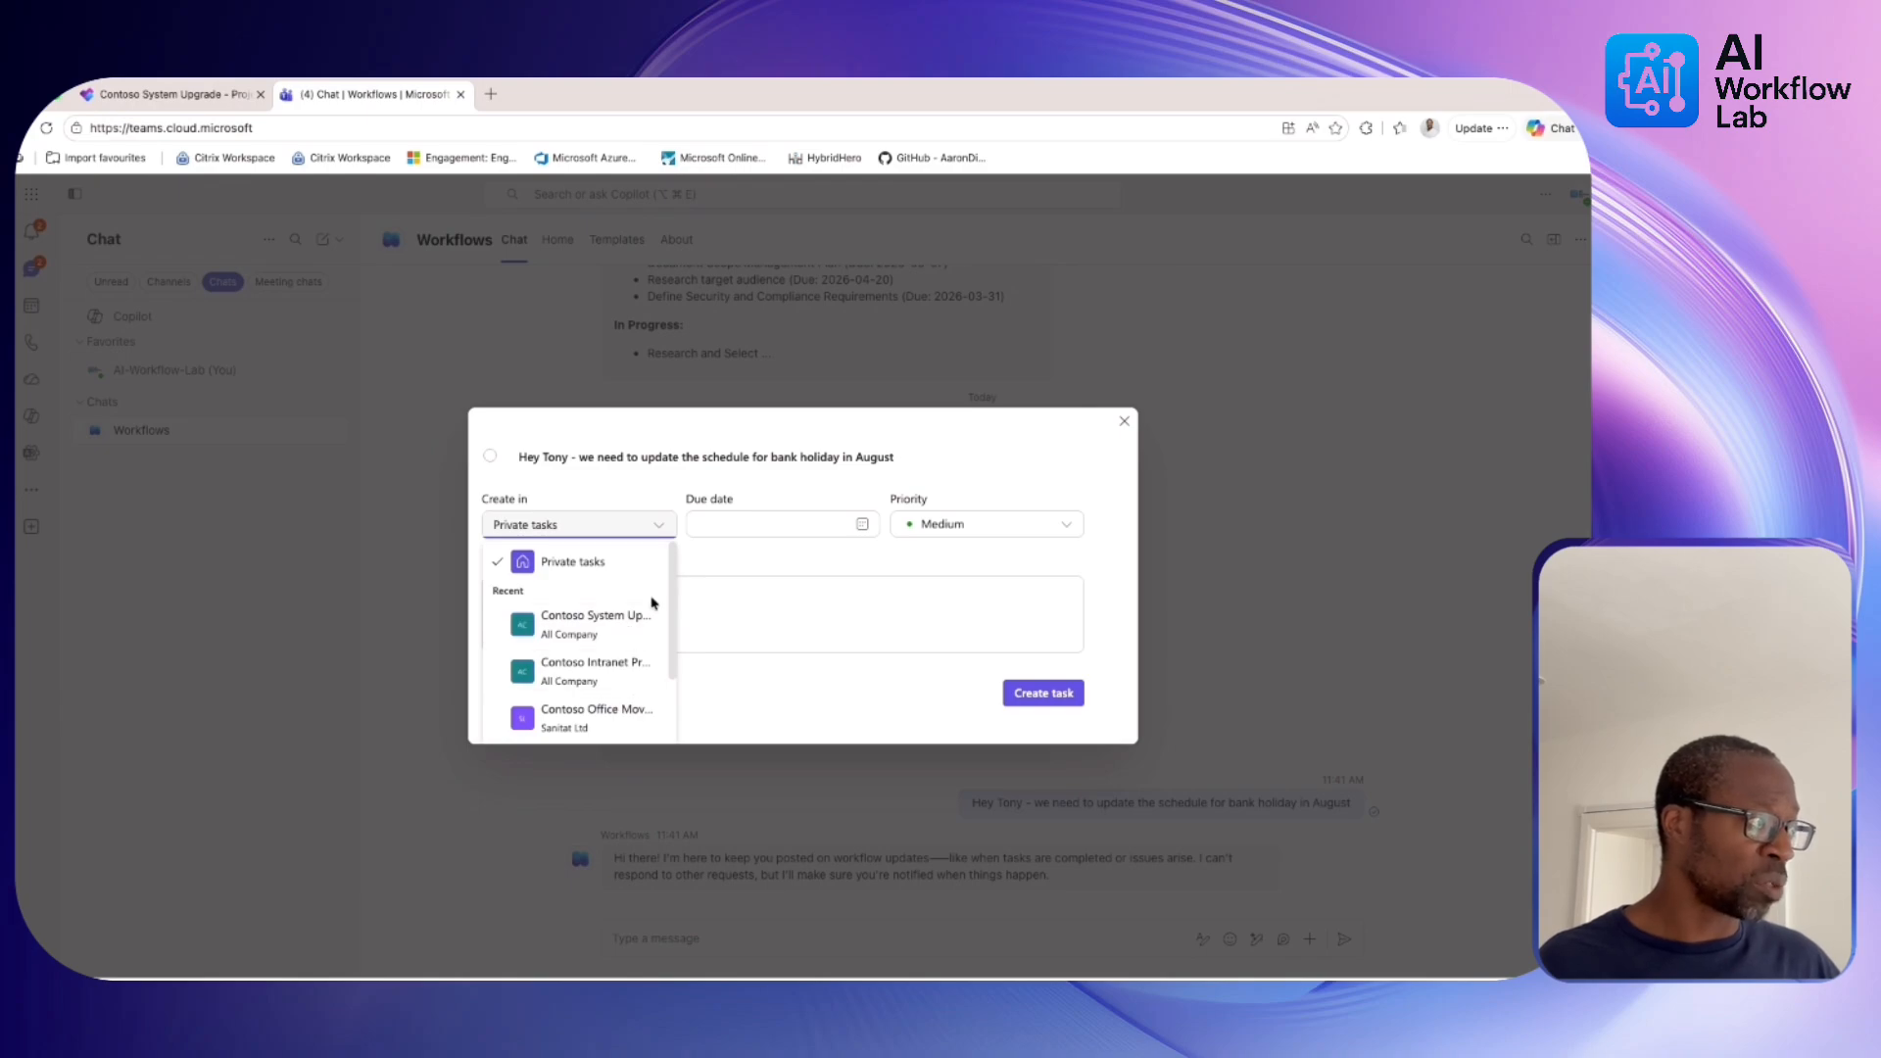
left_click(656, 529)
left_click(656, 534)
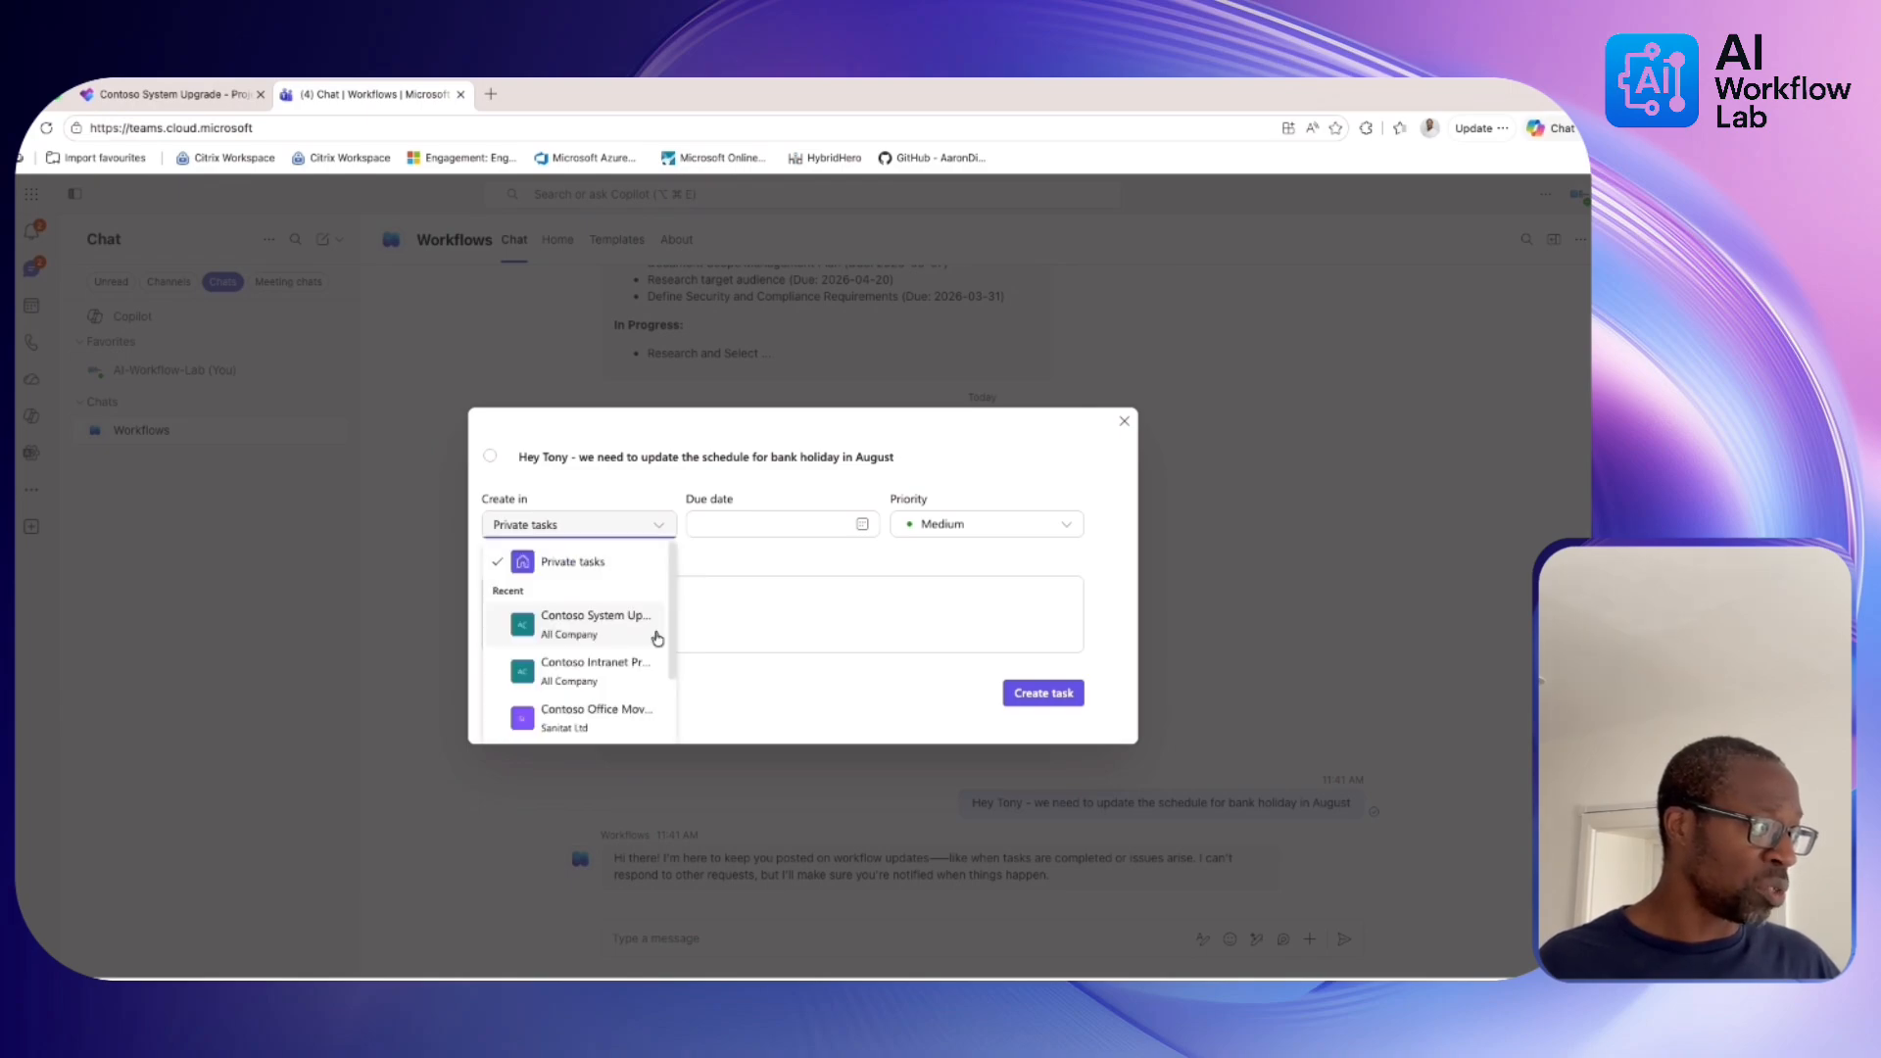
left_click(577, 625)
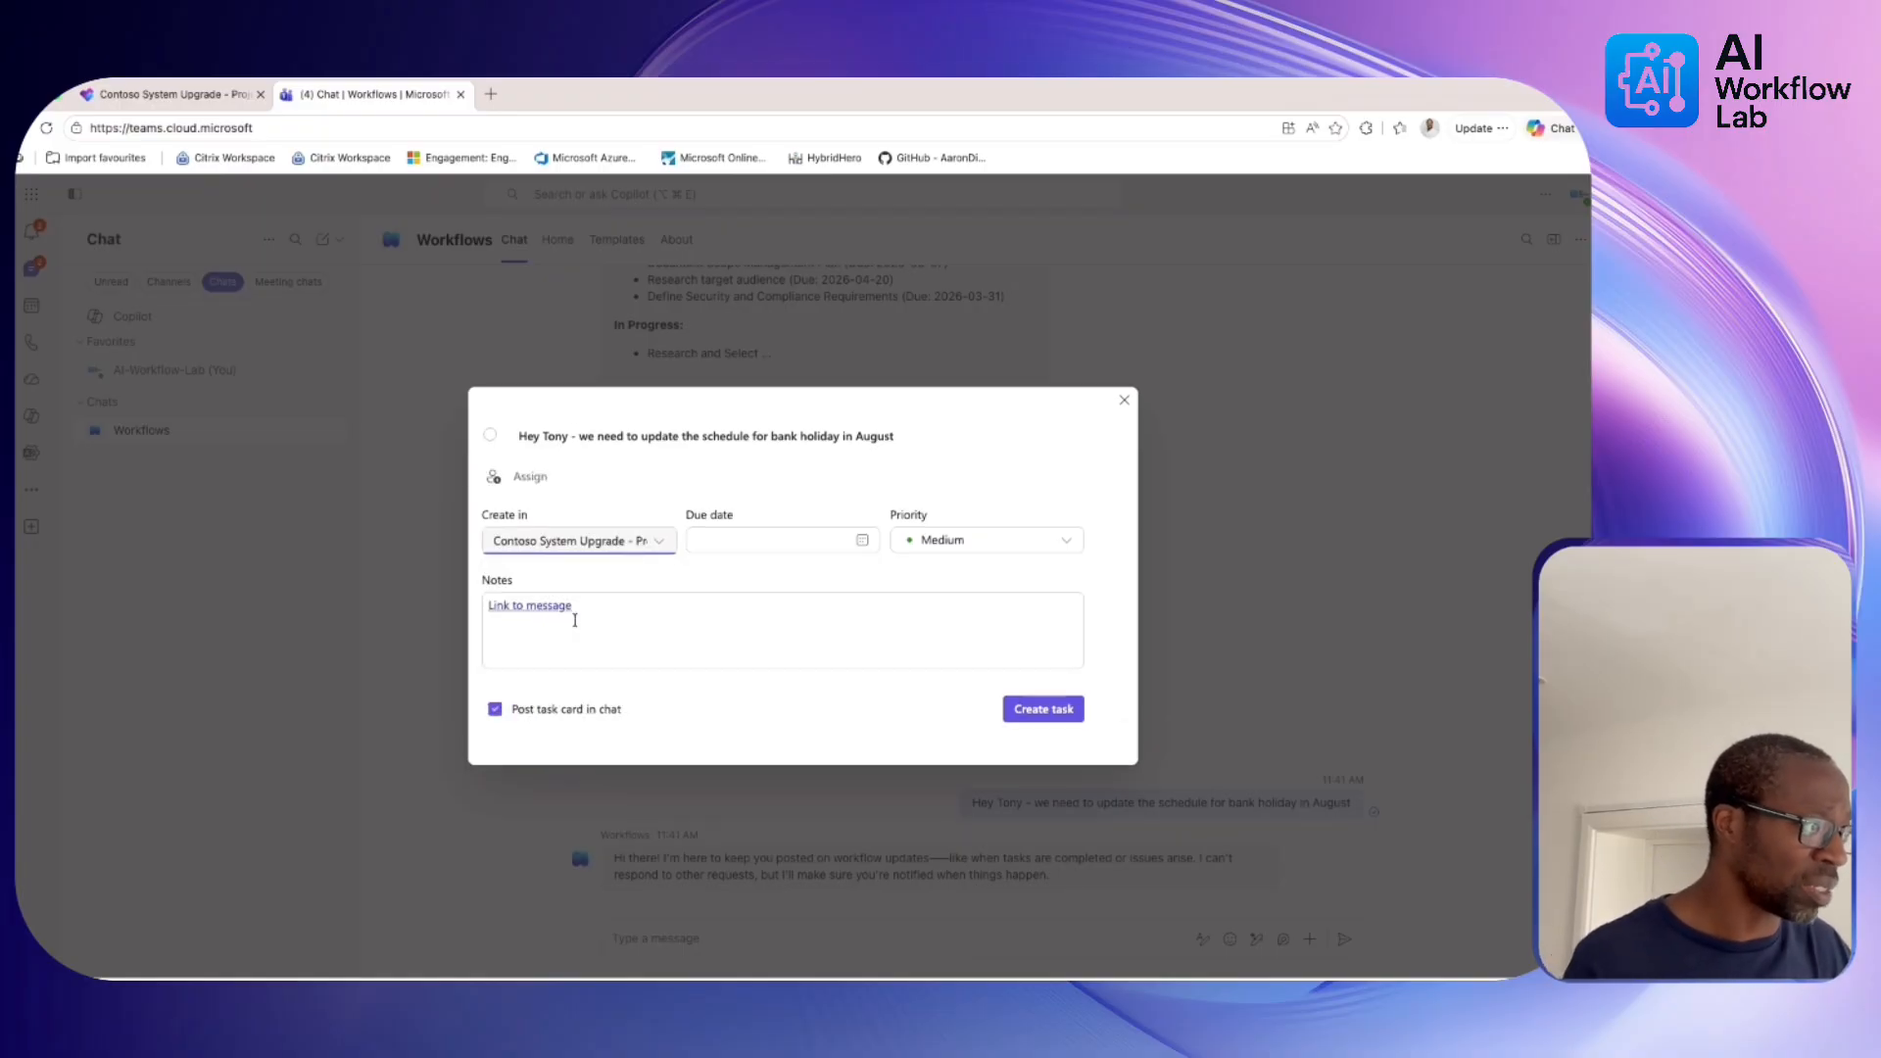
Set the new task's due date to 31/07/2026.
left_click(861, 543)
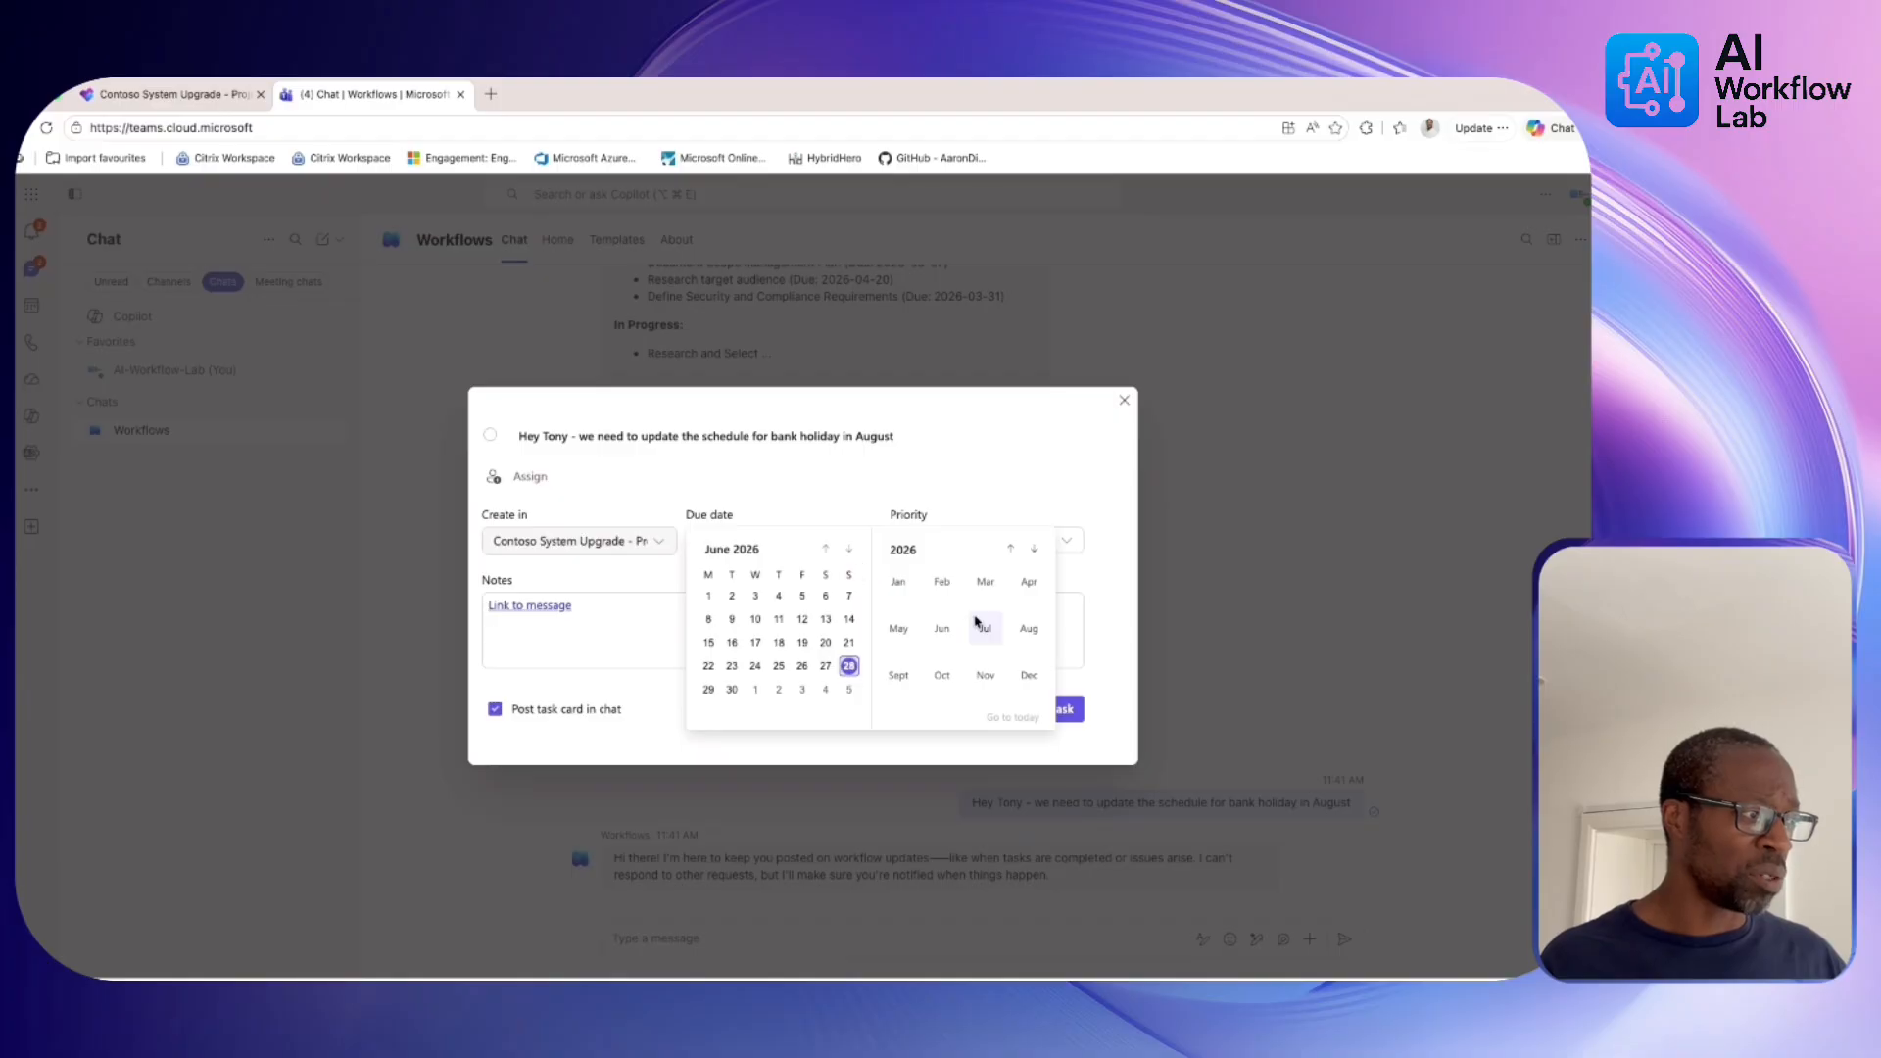
left_click(848, 693)
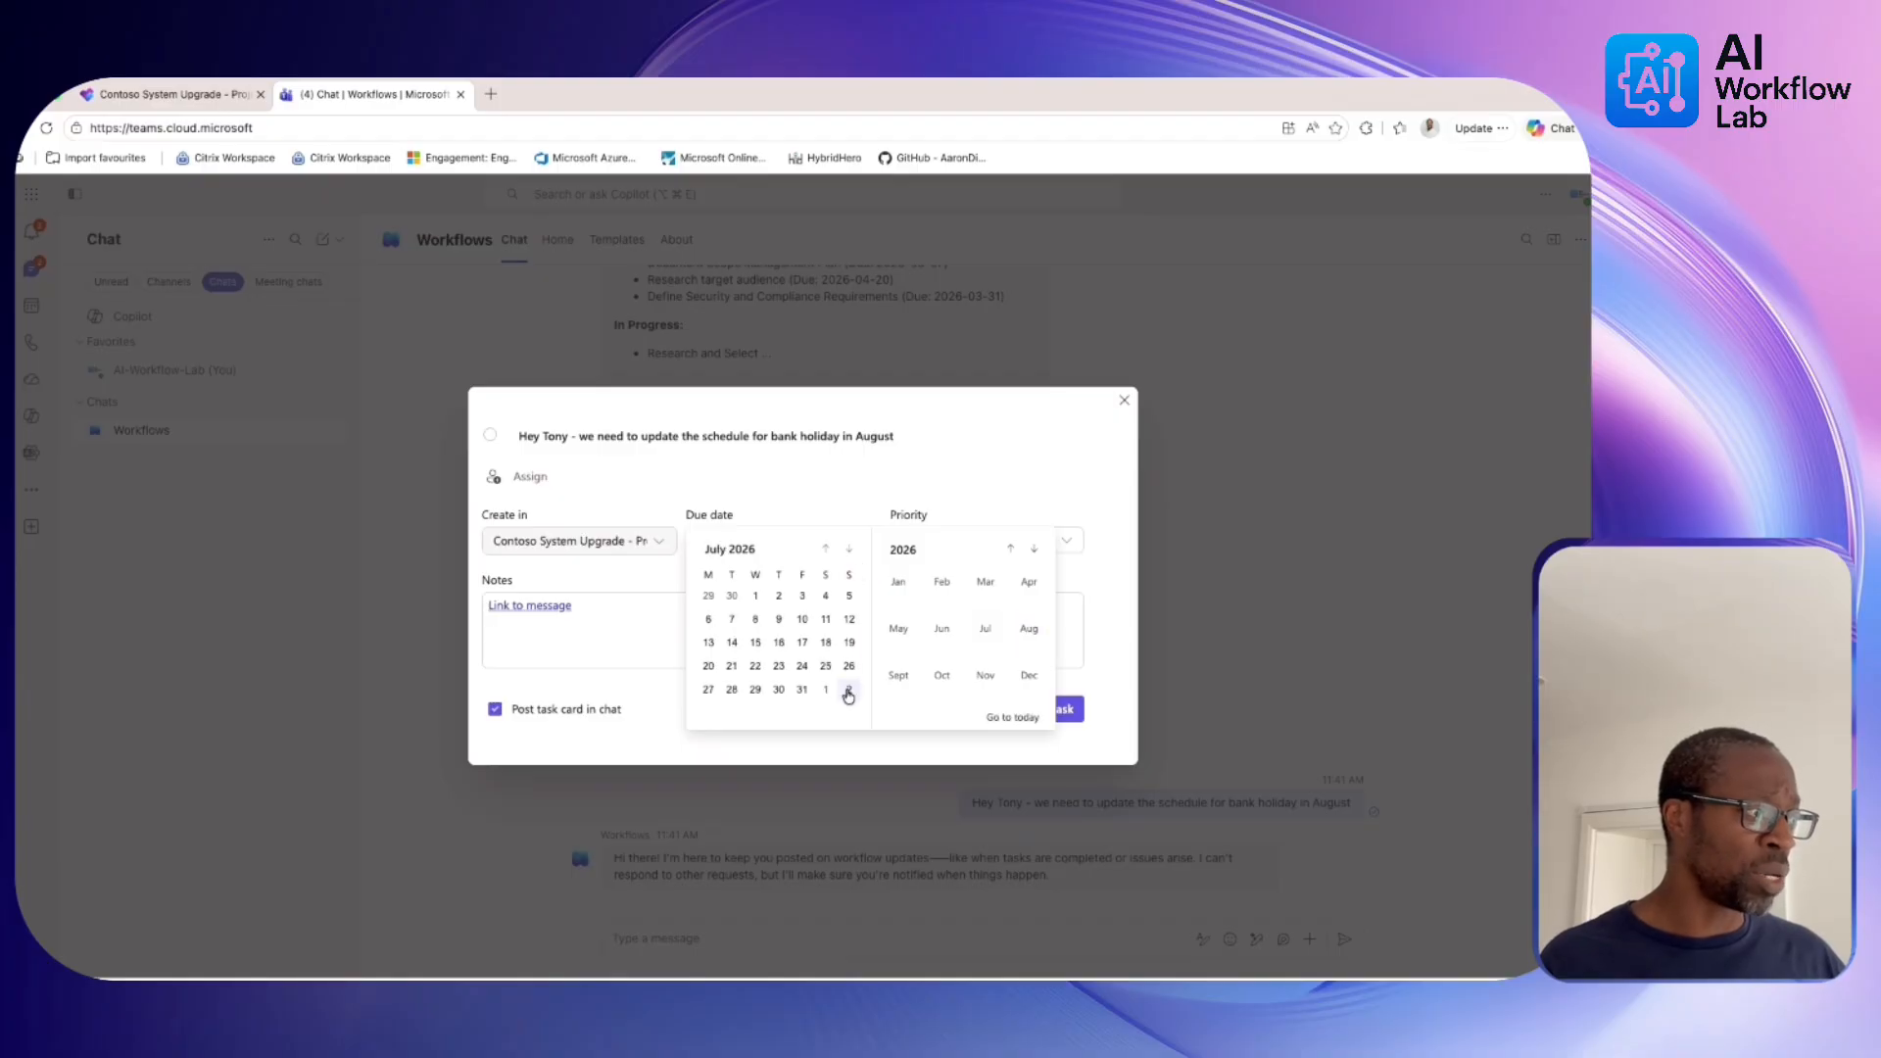
left_click(800, 689)
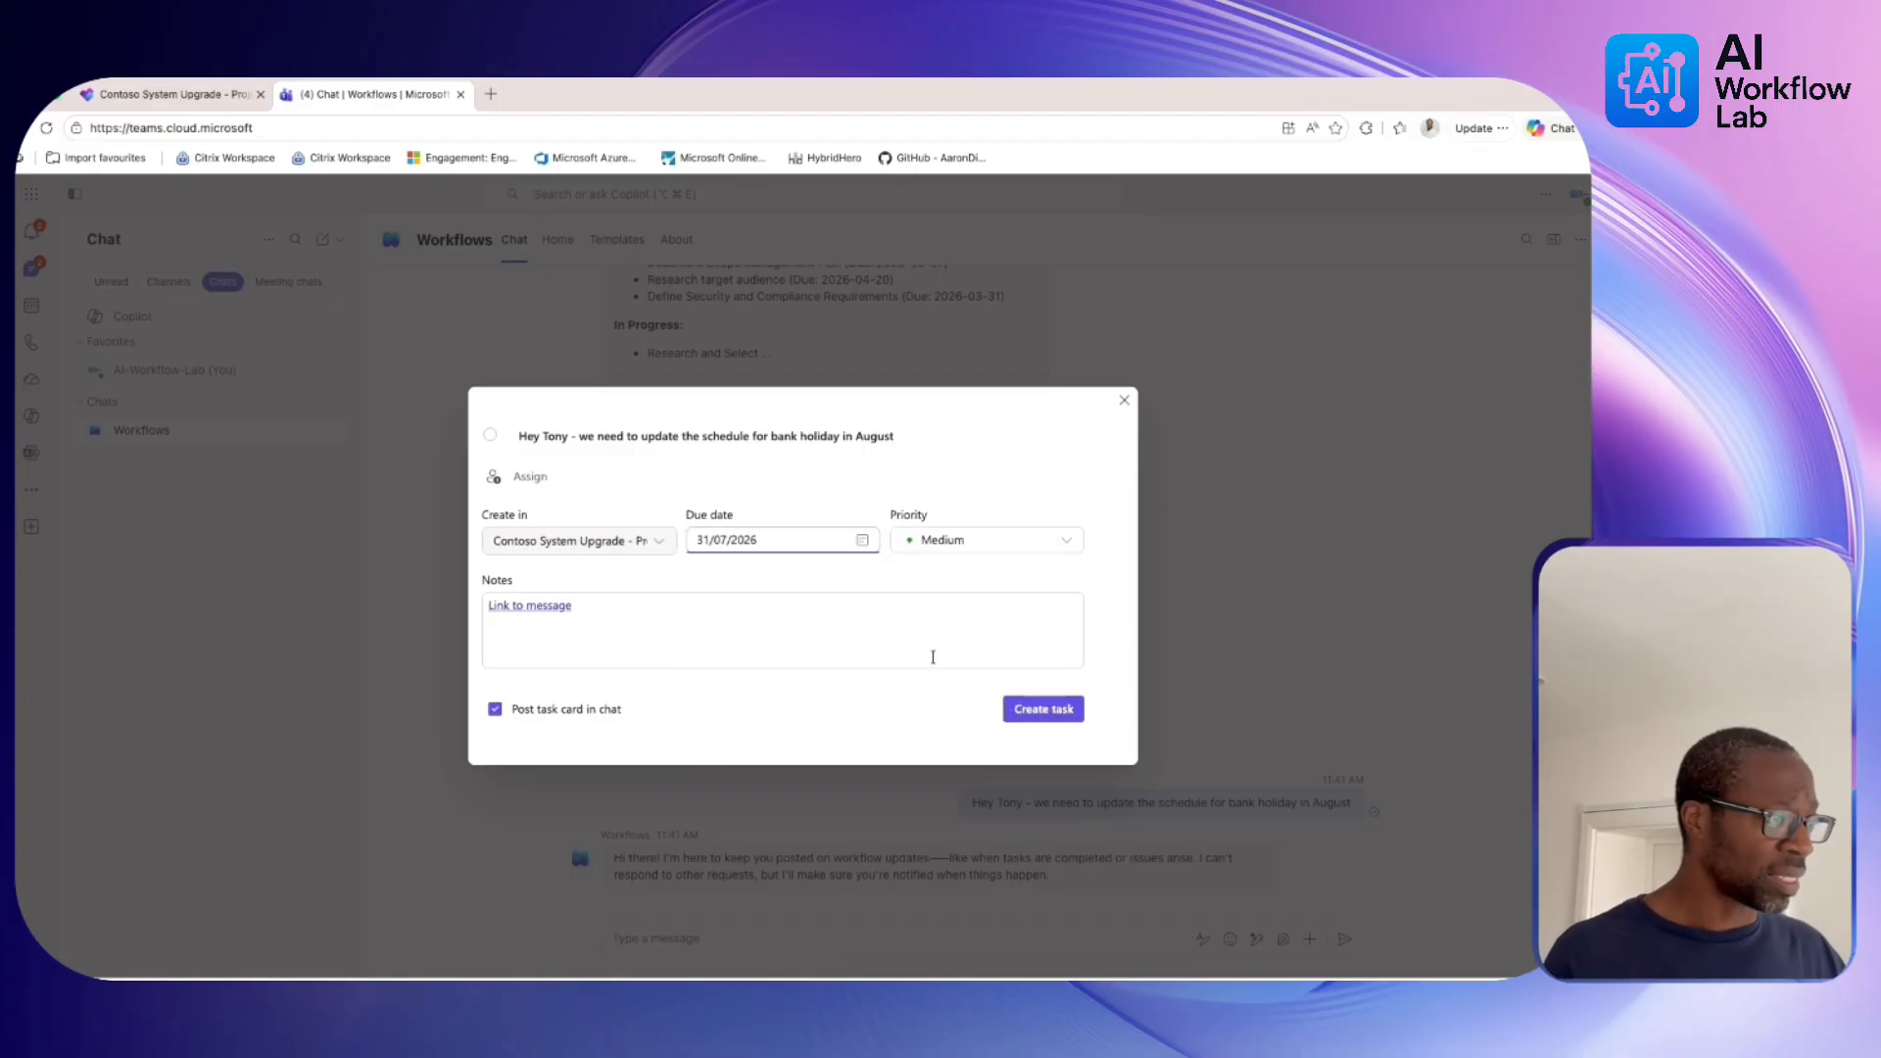
Set the new task's priority to Important and create it with its task card posted in the chat.
left_click(1068, 543)
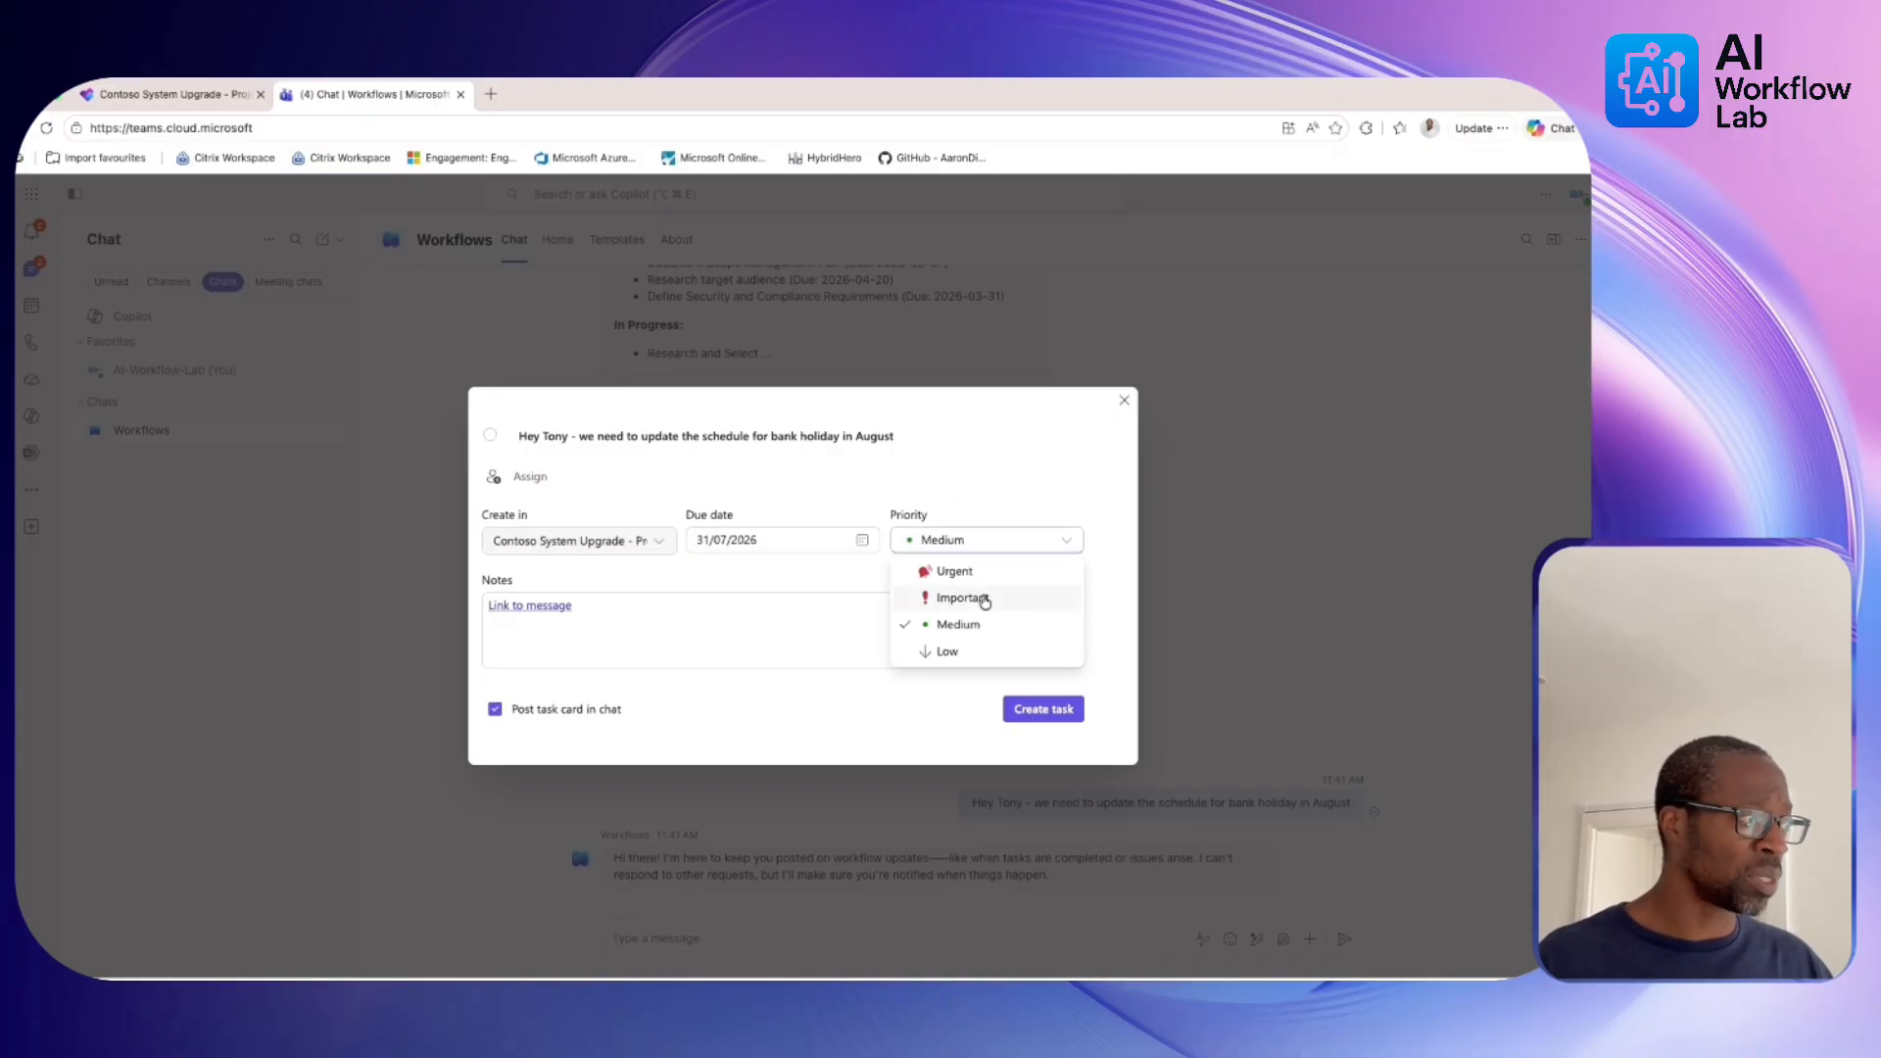
left_click(984, 600)
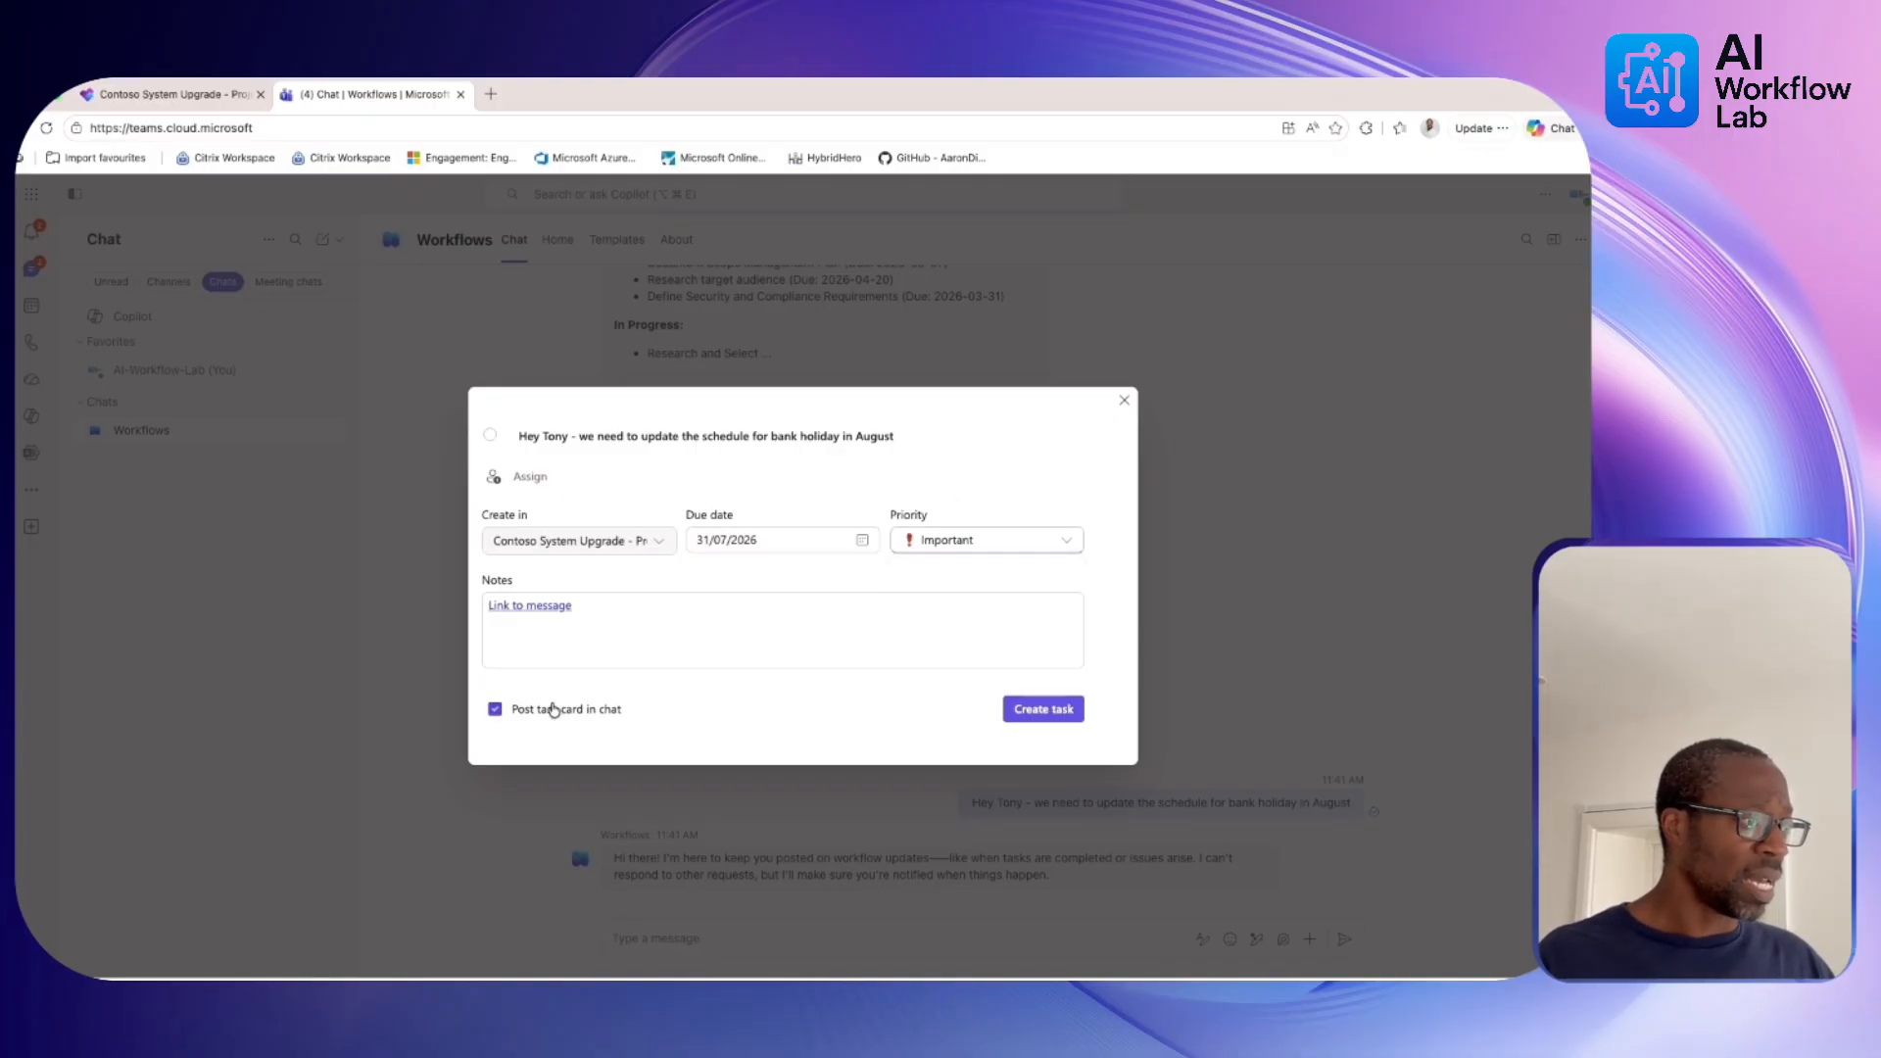
left_click(1045, 710)
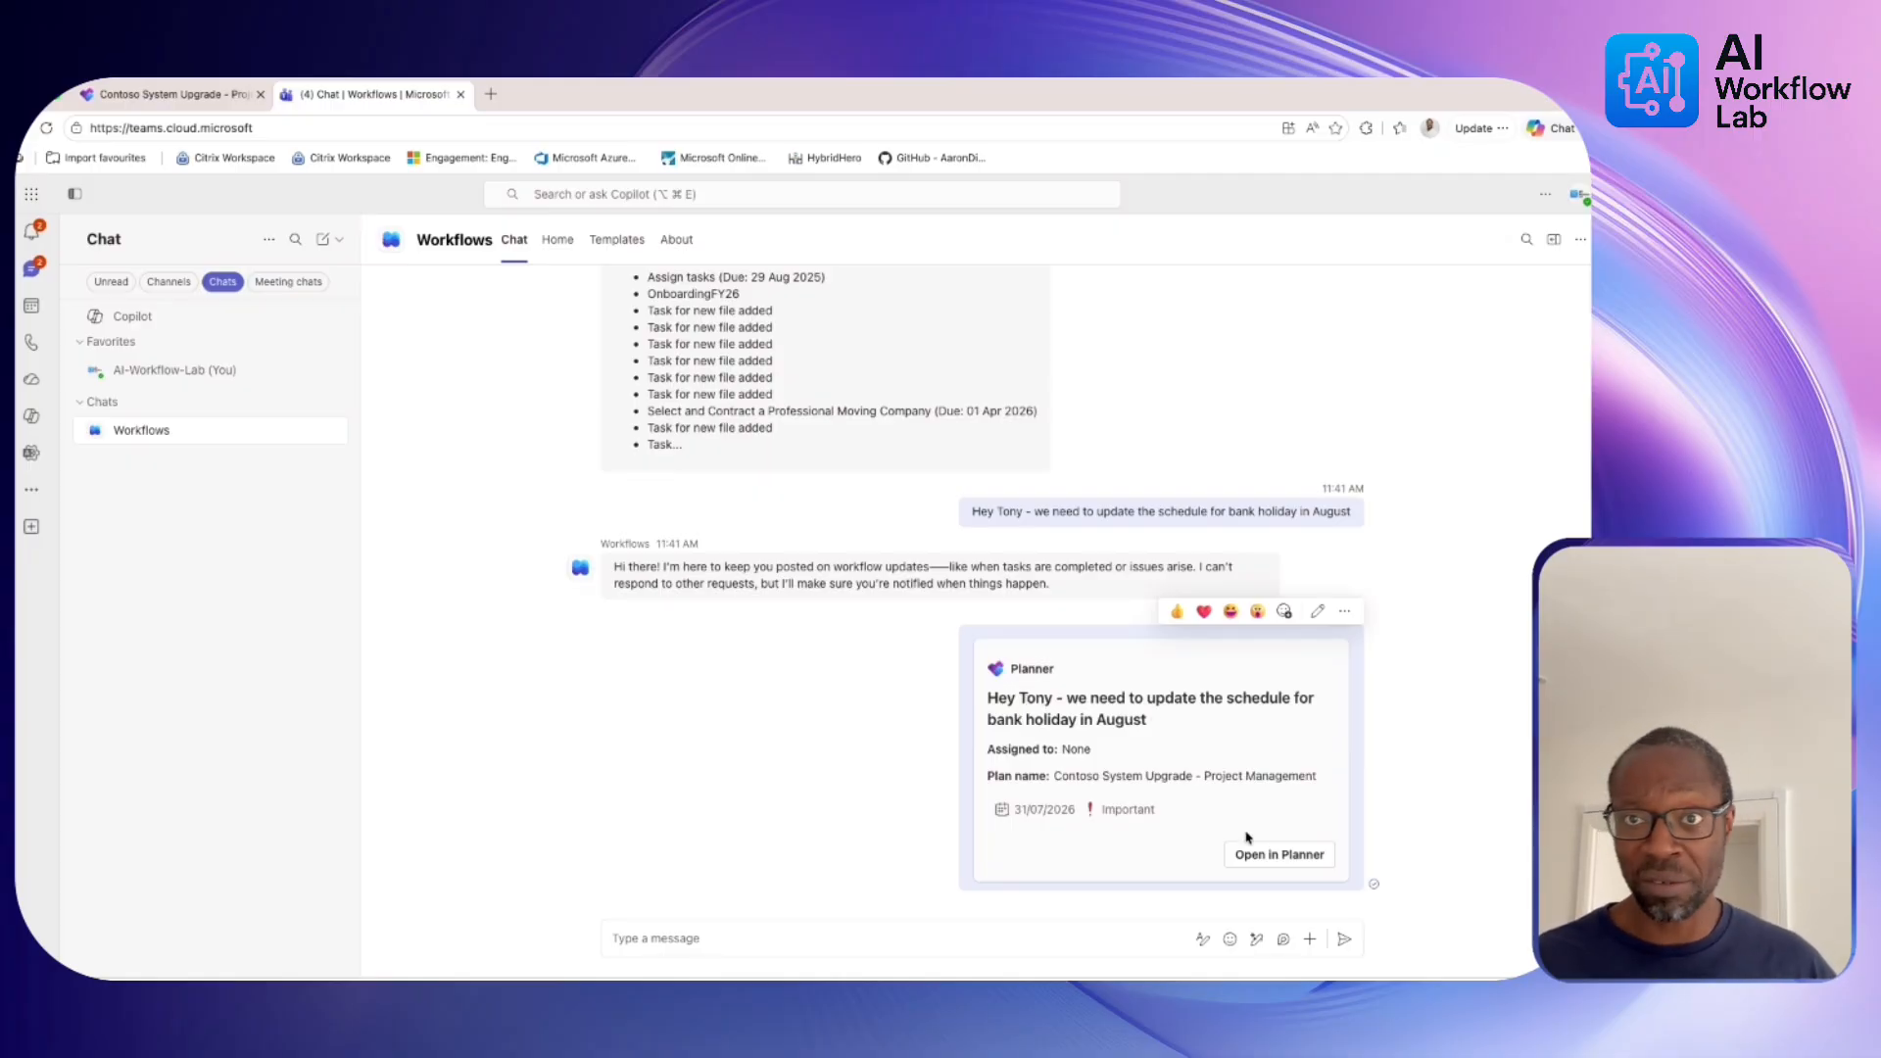
Open the new bank holiday task in Planner from its chat card, review its title and details, and close it.
left_click(1260, 858)
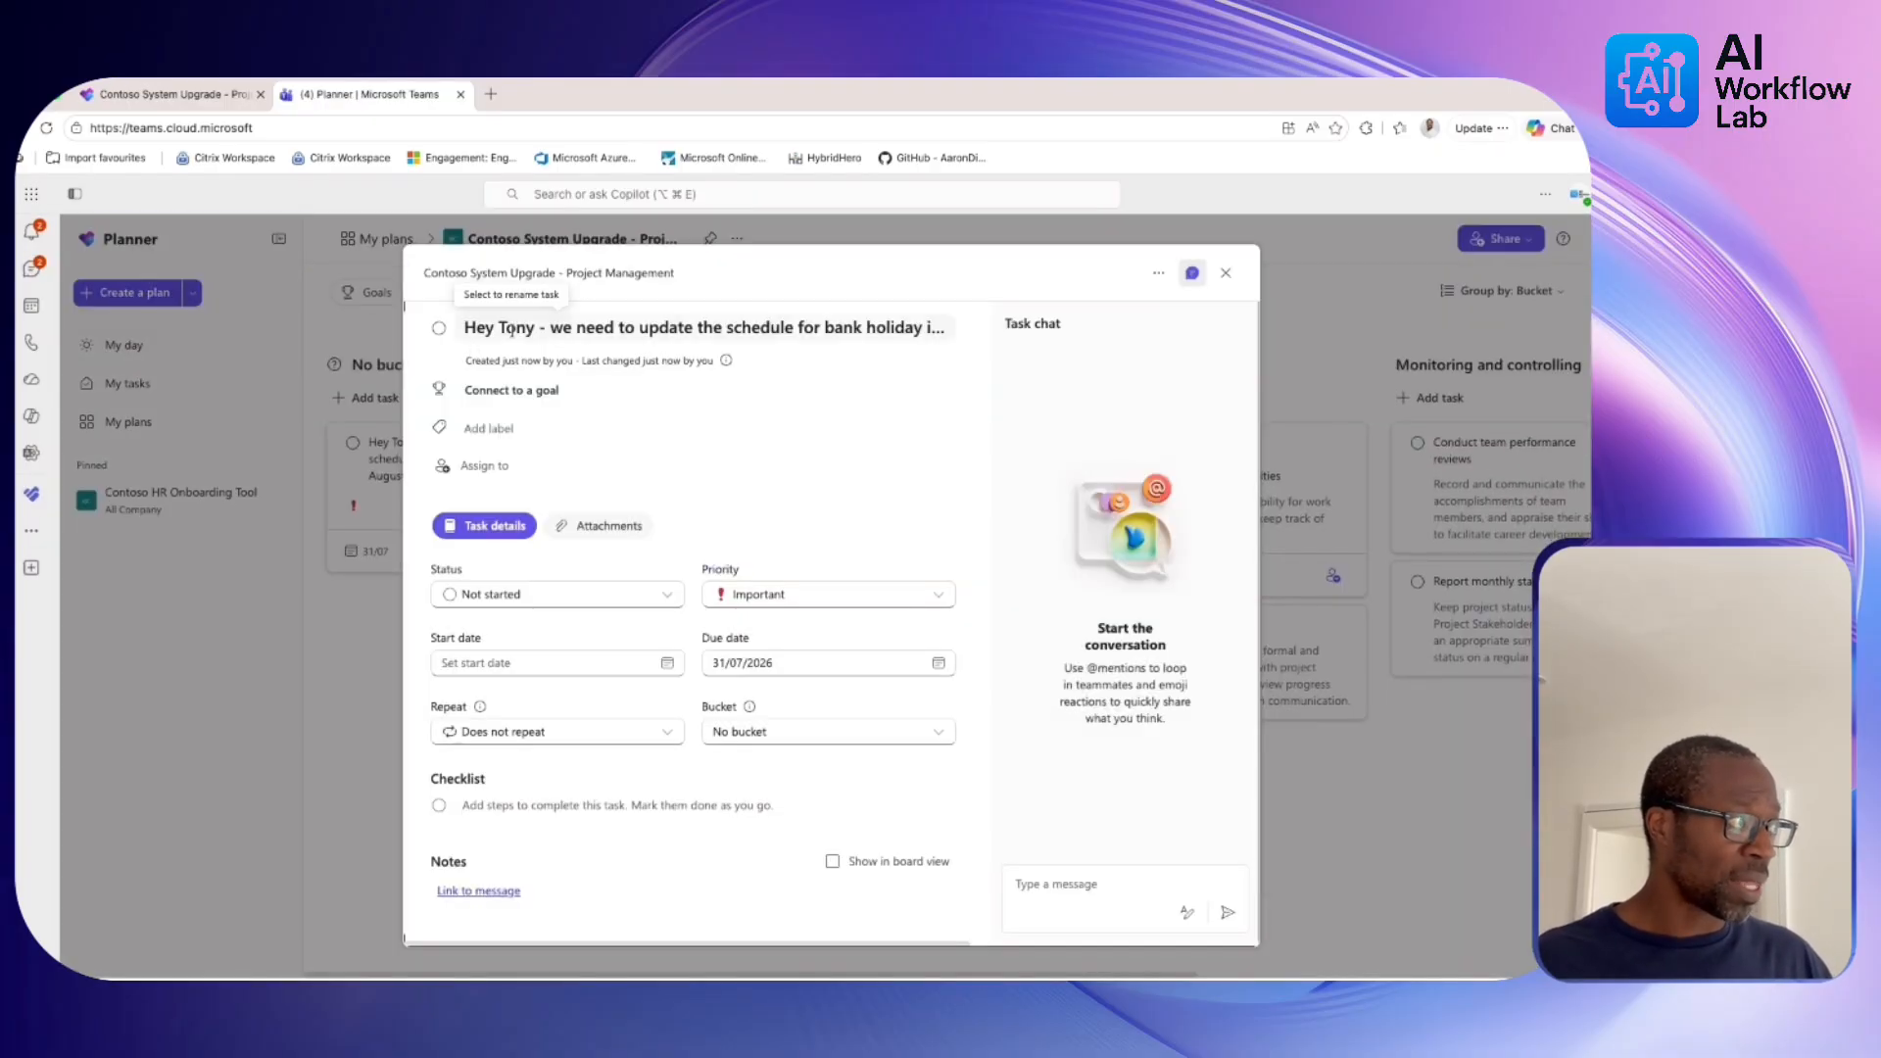
left_click(545, 327)
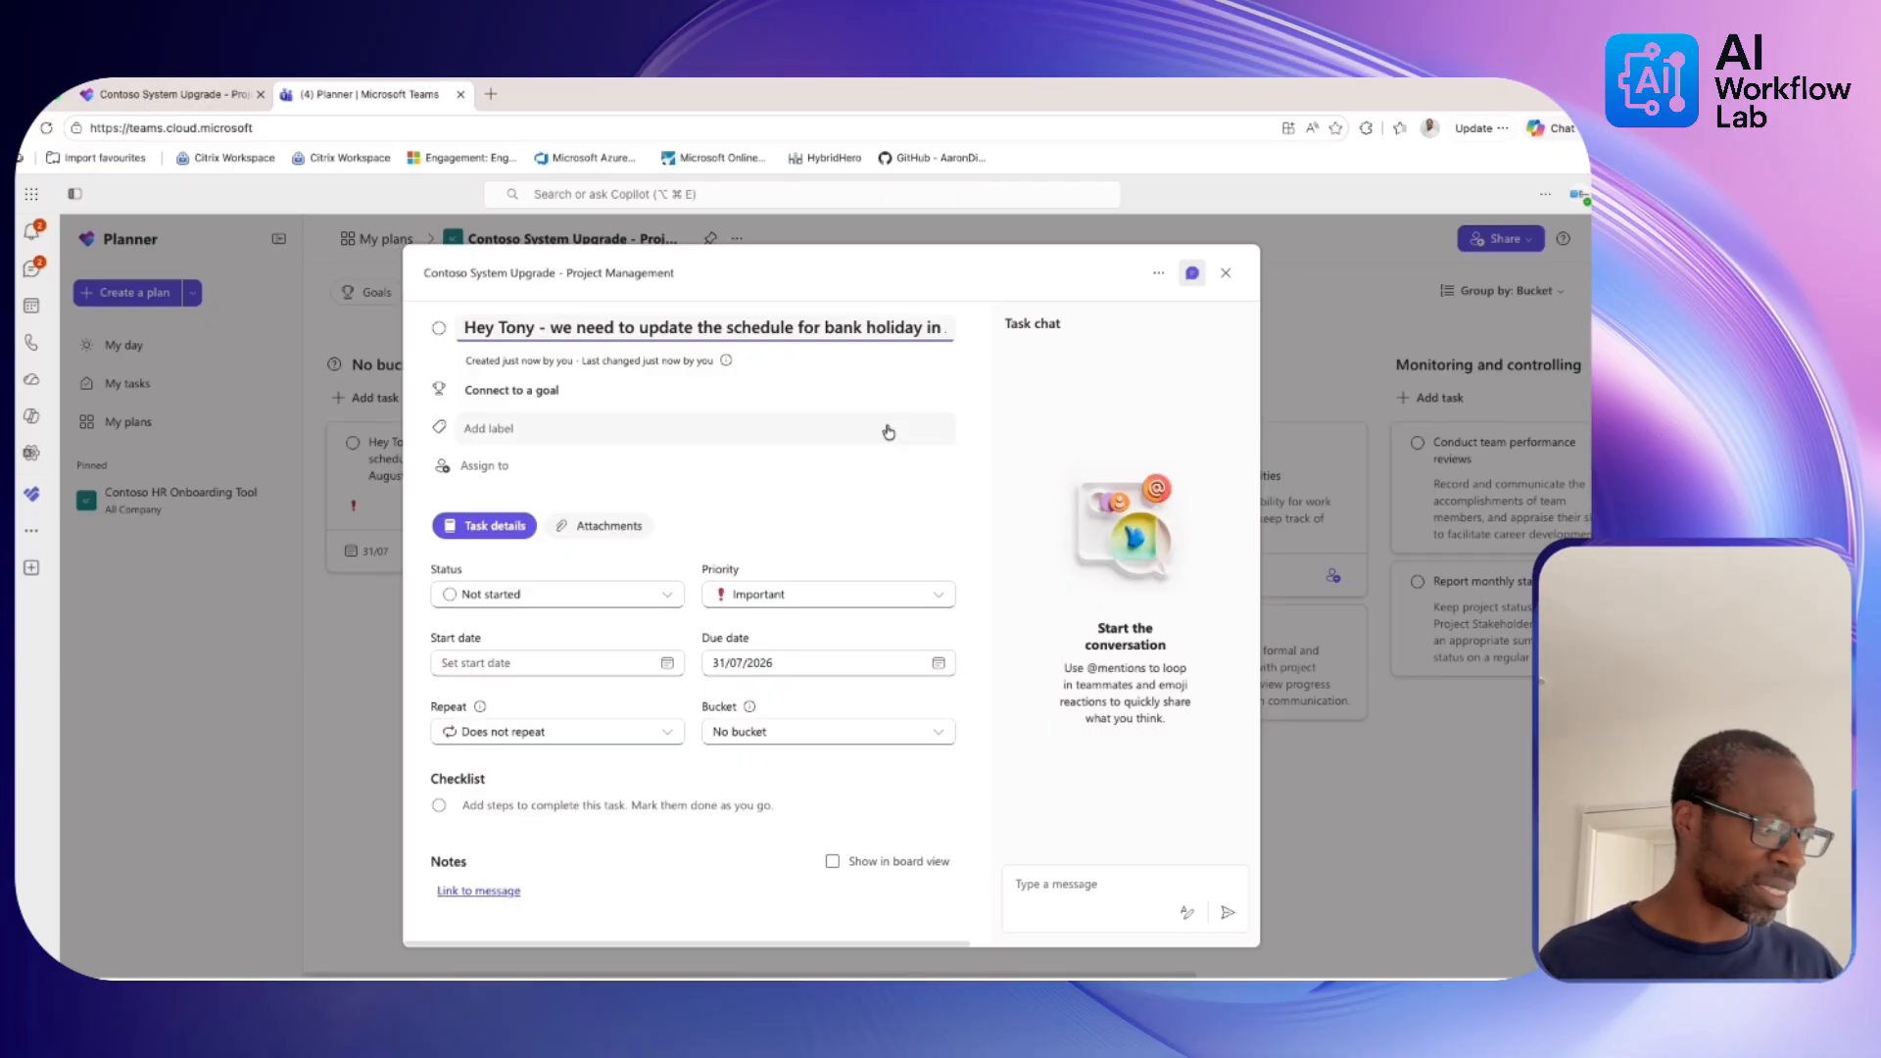
left_click(1226, 272)
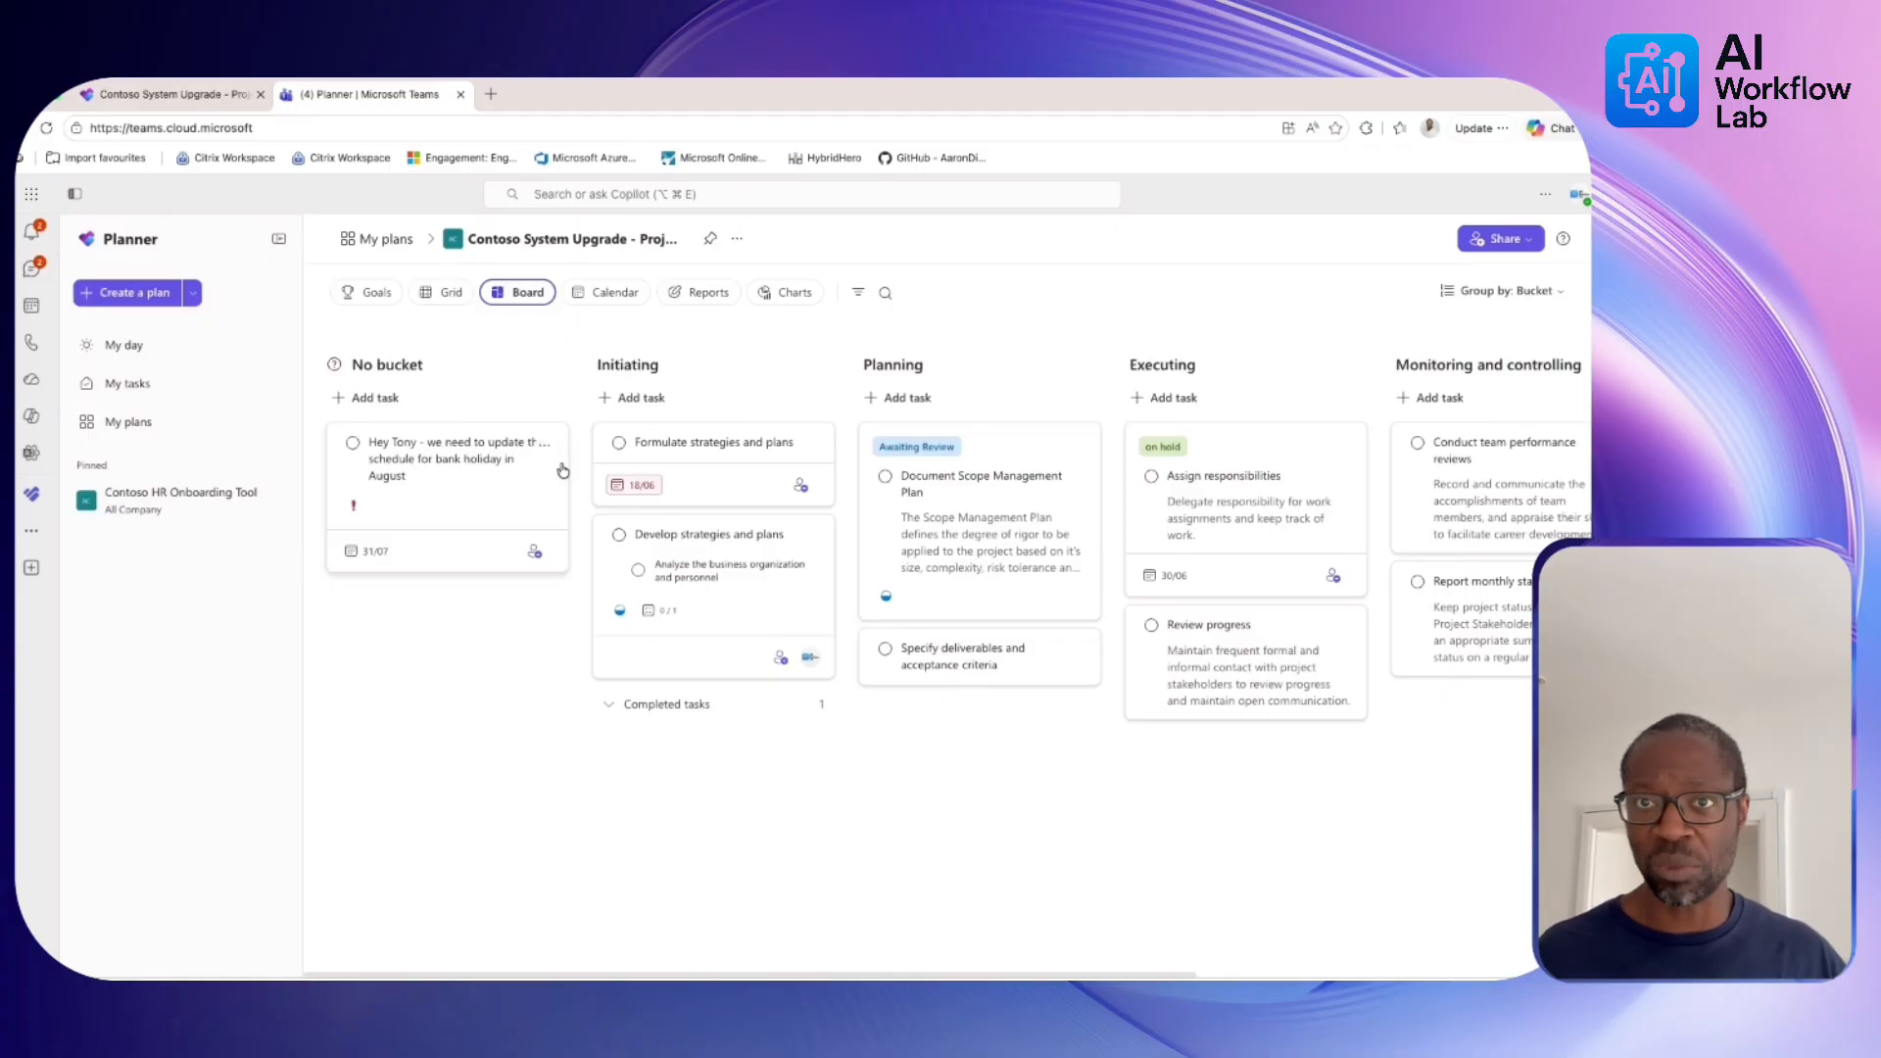
View the pinned Contoso HR Onboarding Tool plan and the options for creating a plan or portfolio.
left_click(138, 506)
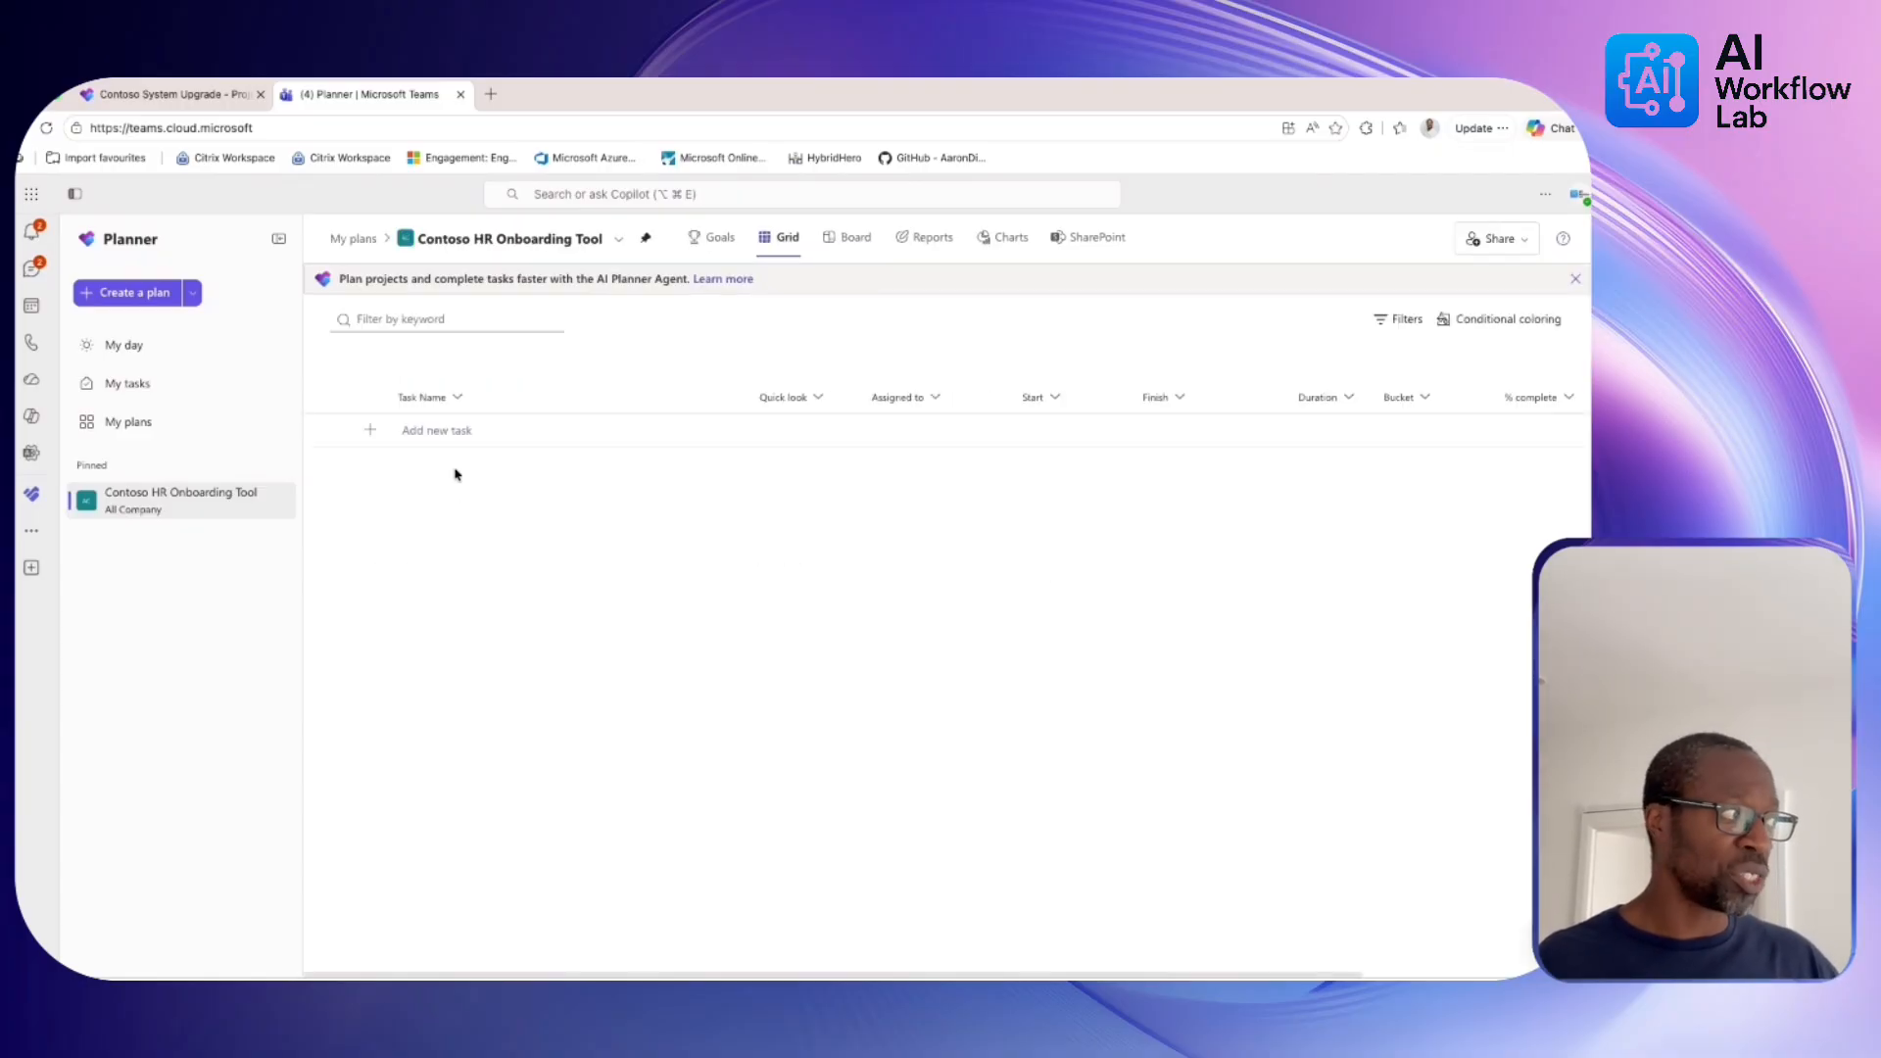
left_click(193, 294)
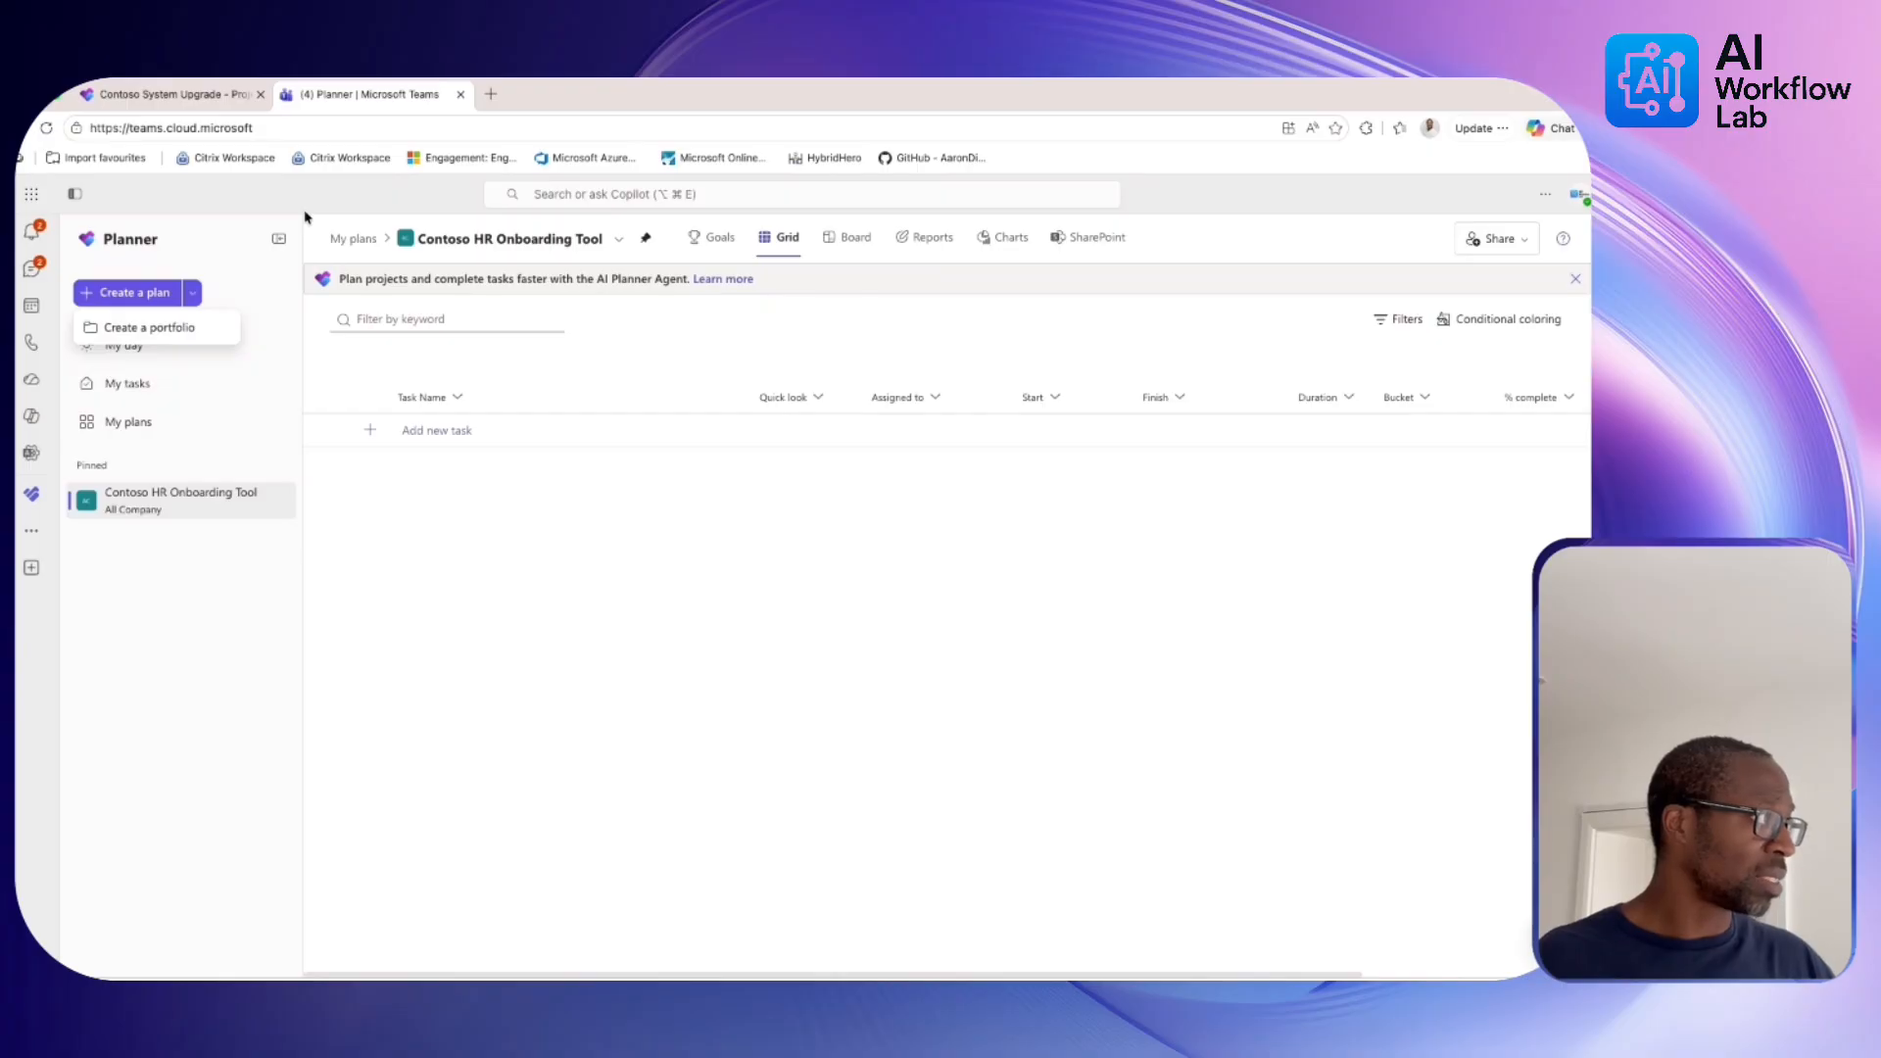
Back in the Contoso System Upgrade plan's browser tab, draft "how is it going?" in the "Assign responsibilities" task chat, mentioning the first suggested teammate.
left_click(195, 95)
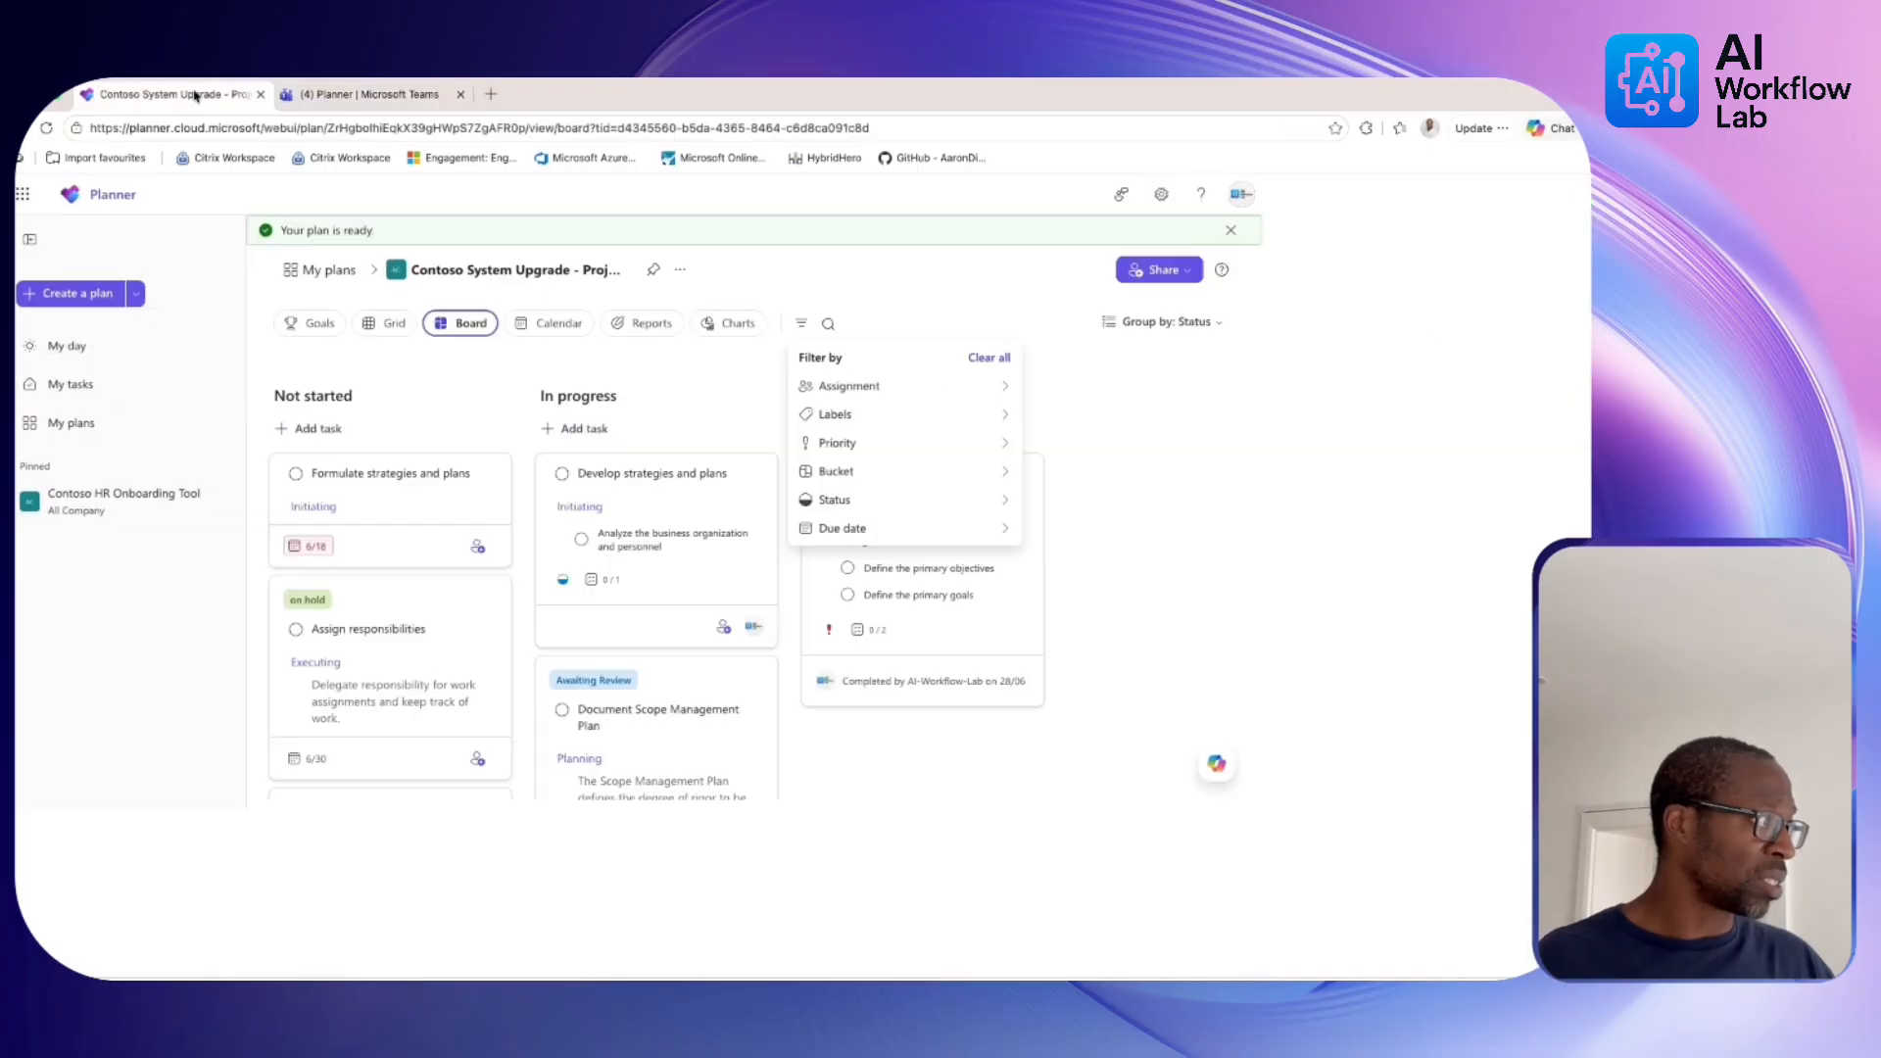
left_click(425, 652)
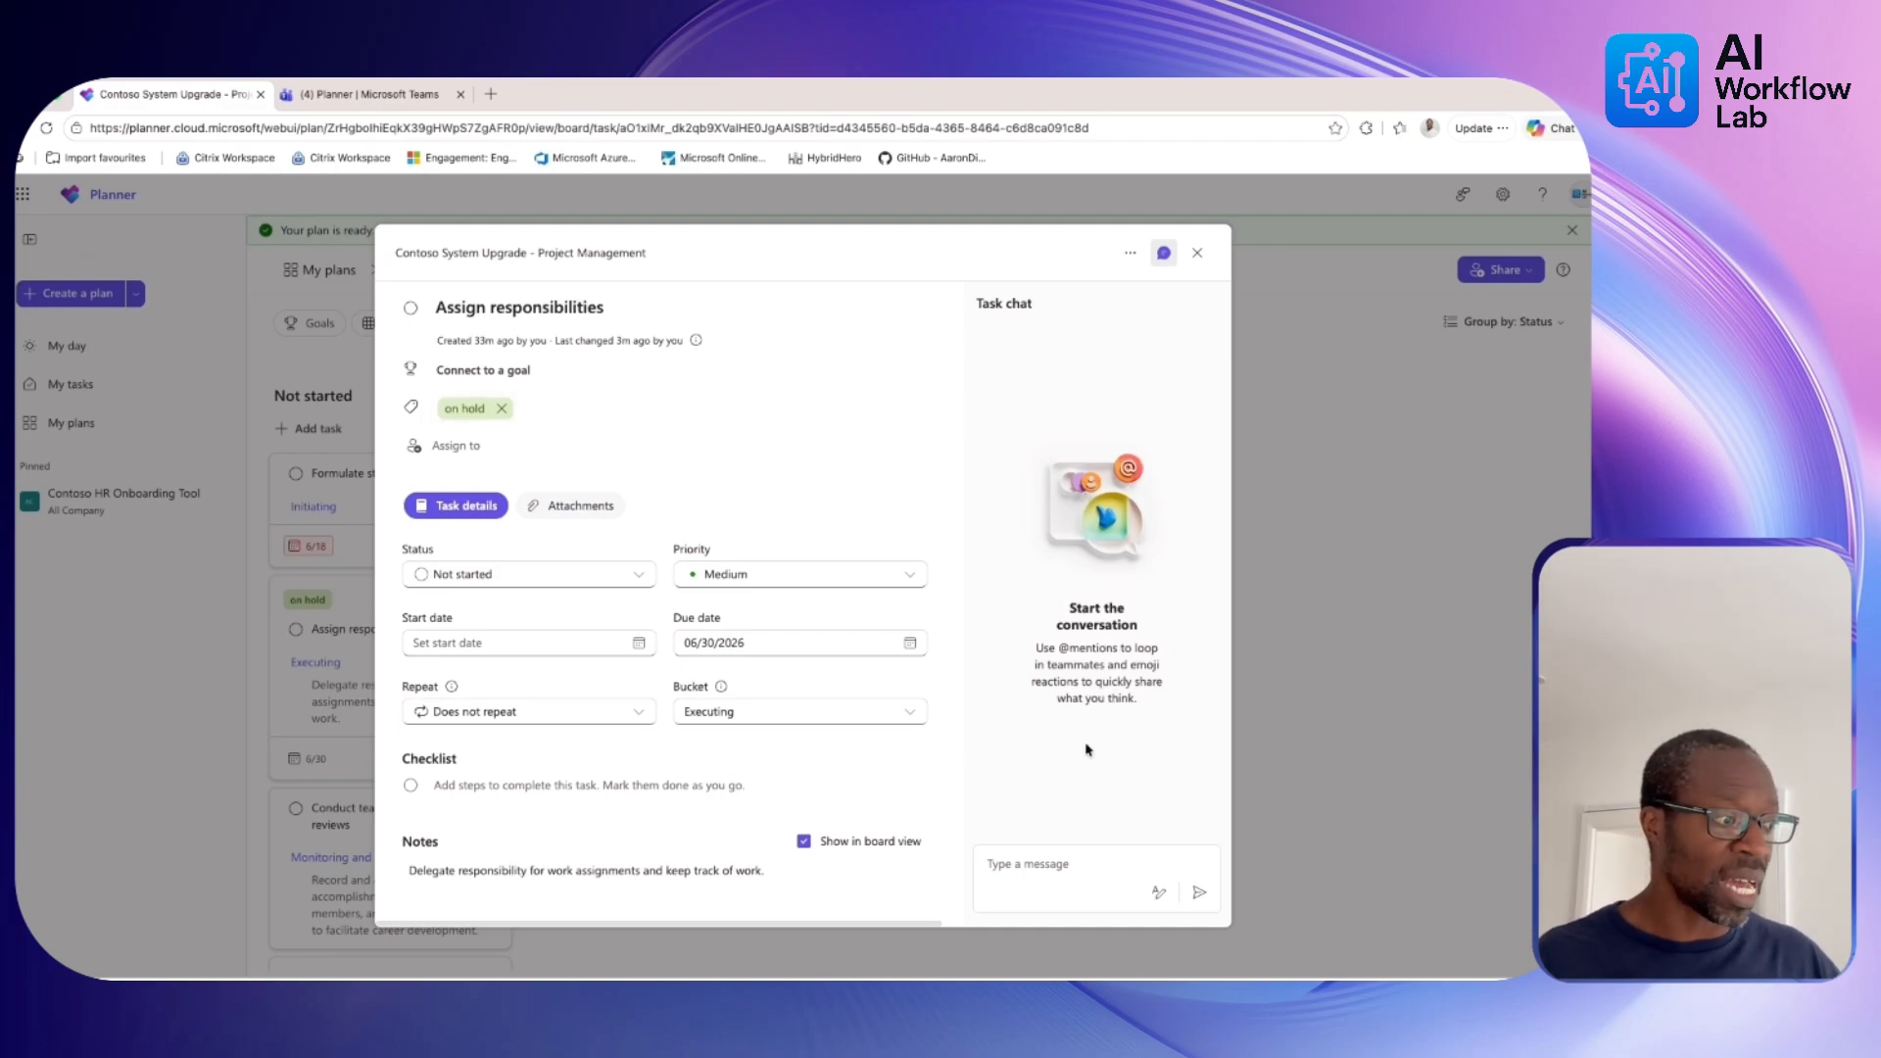
left_click(1051, 869)
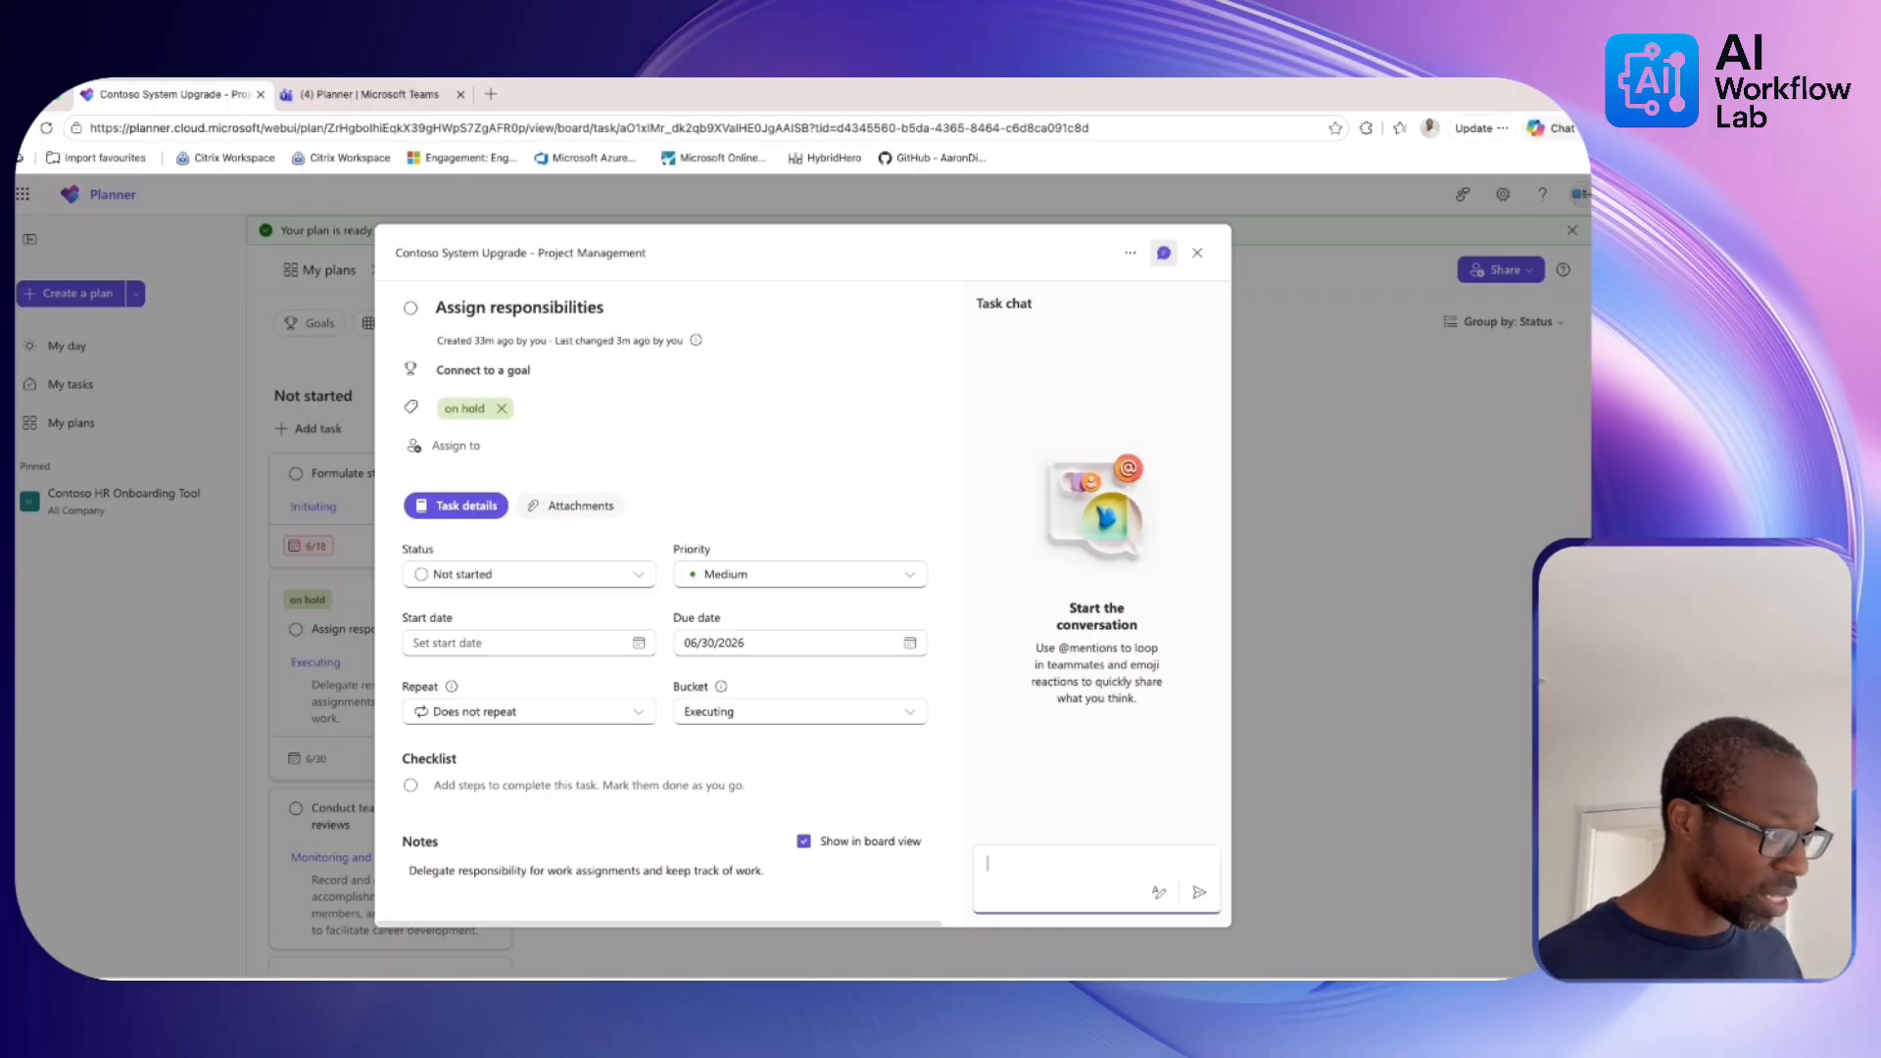
type("@")
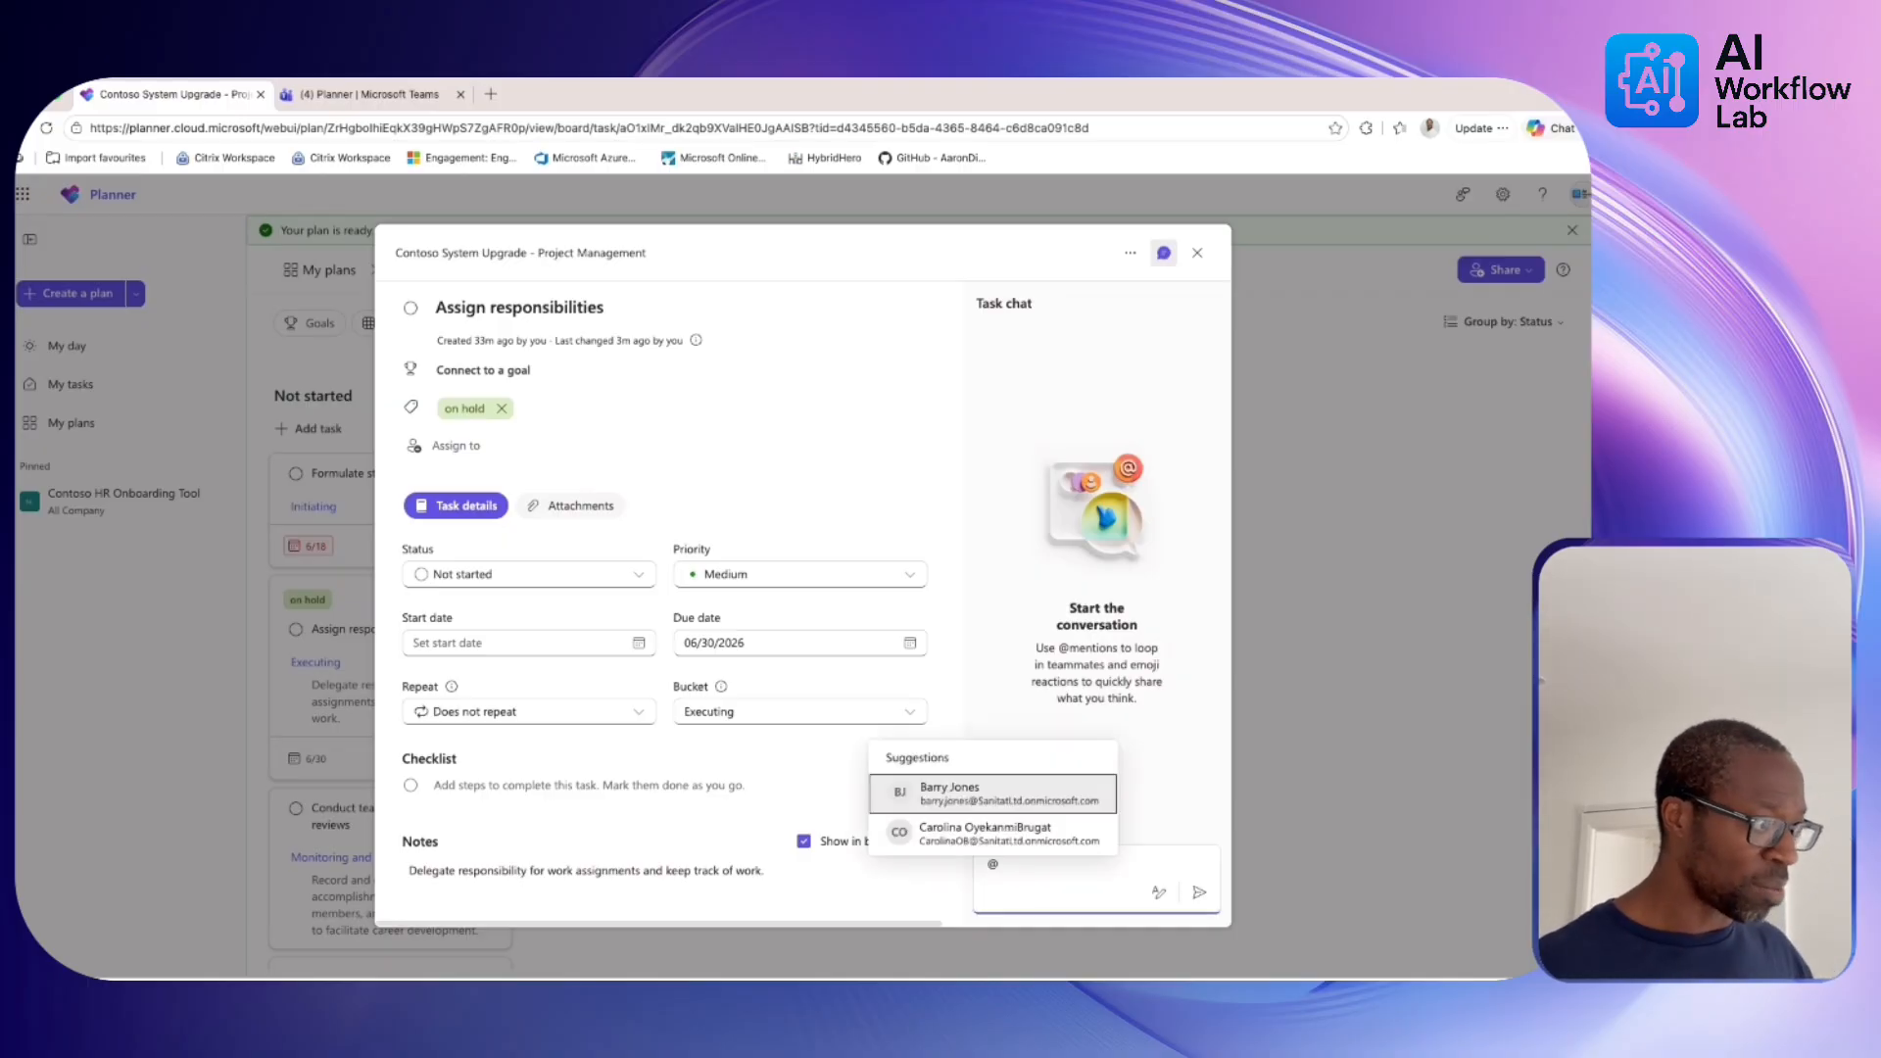
left_click(1056, 812)
type("how is it going?")
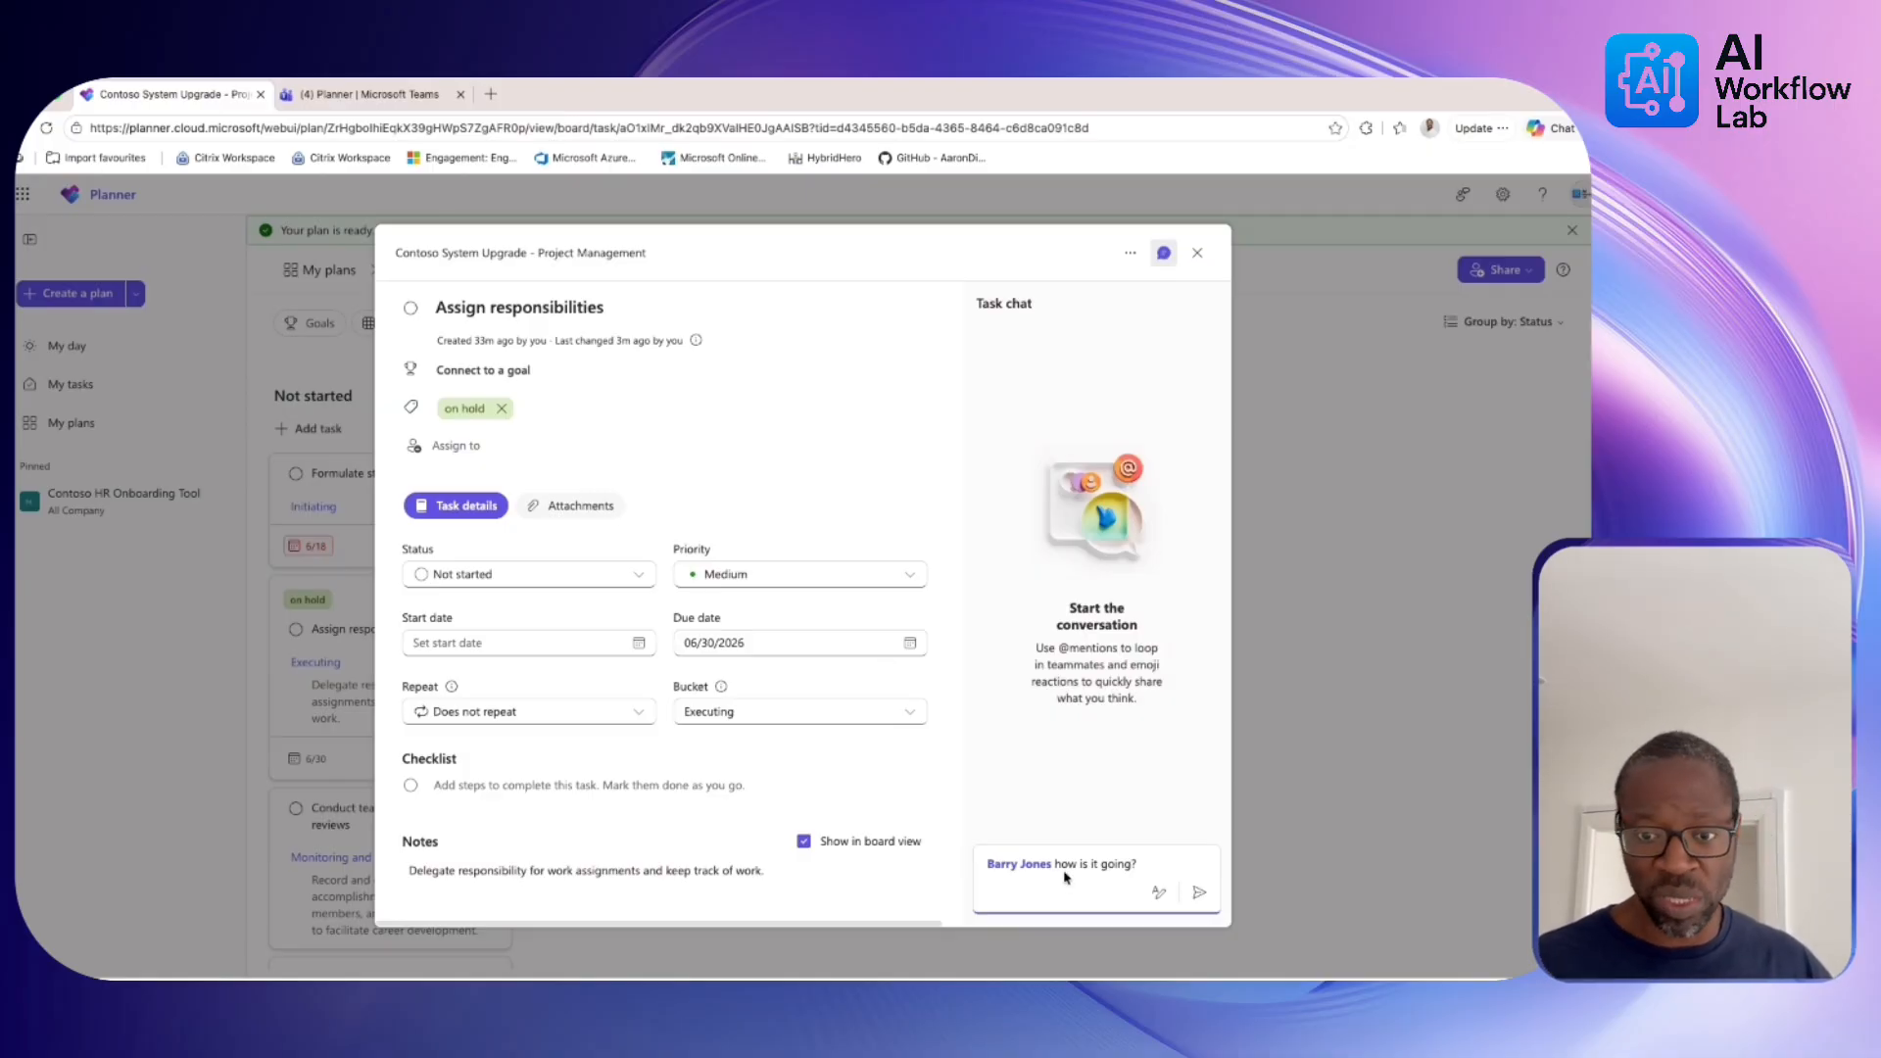
Assign the "Assign responsibilities" task to the teammate mentioned in the task chat draft.
left_click(472, 452)
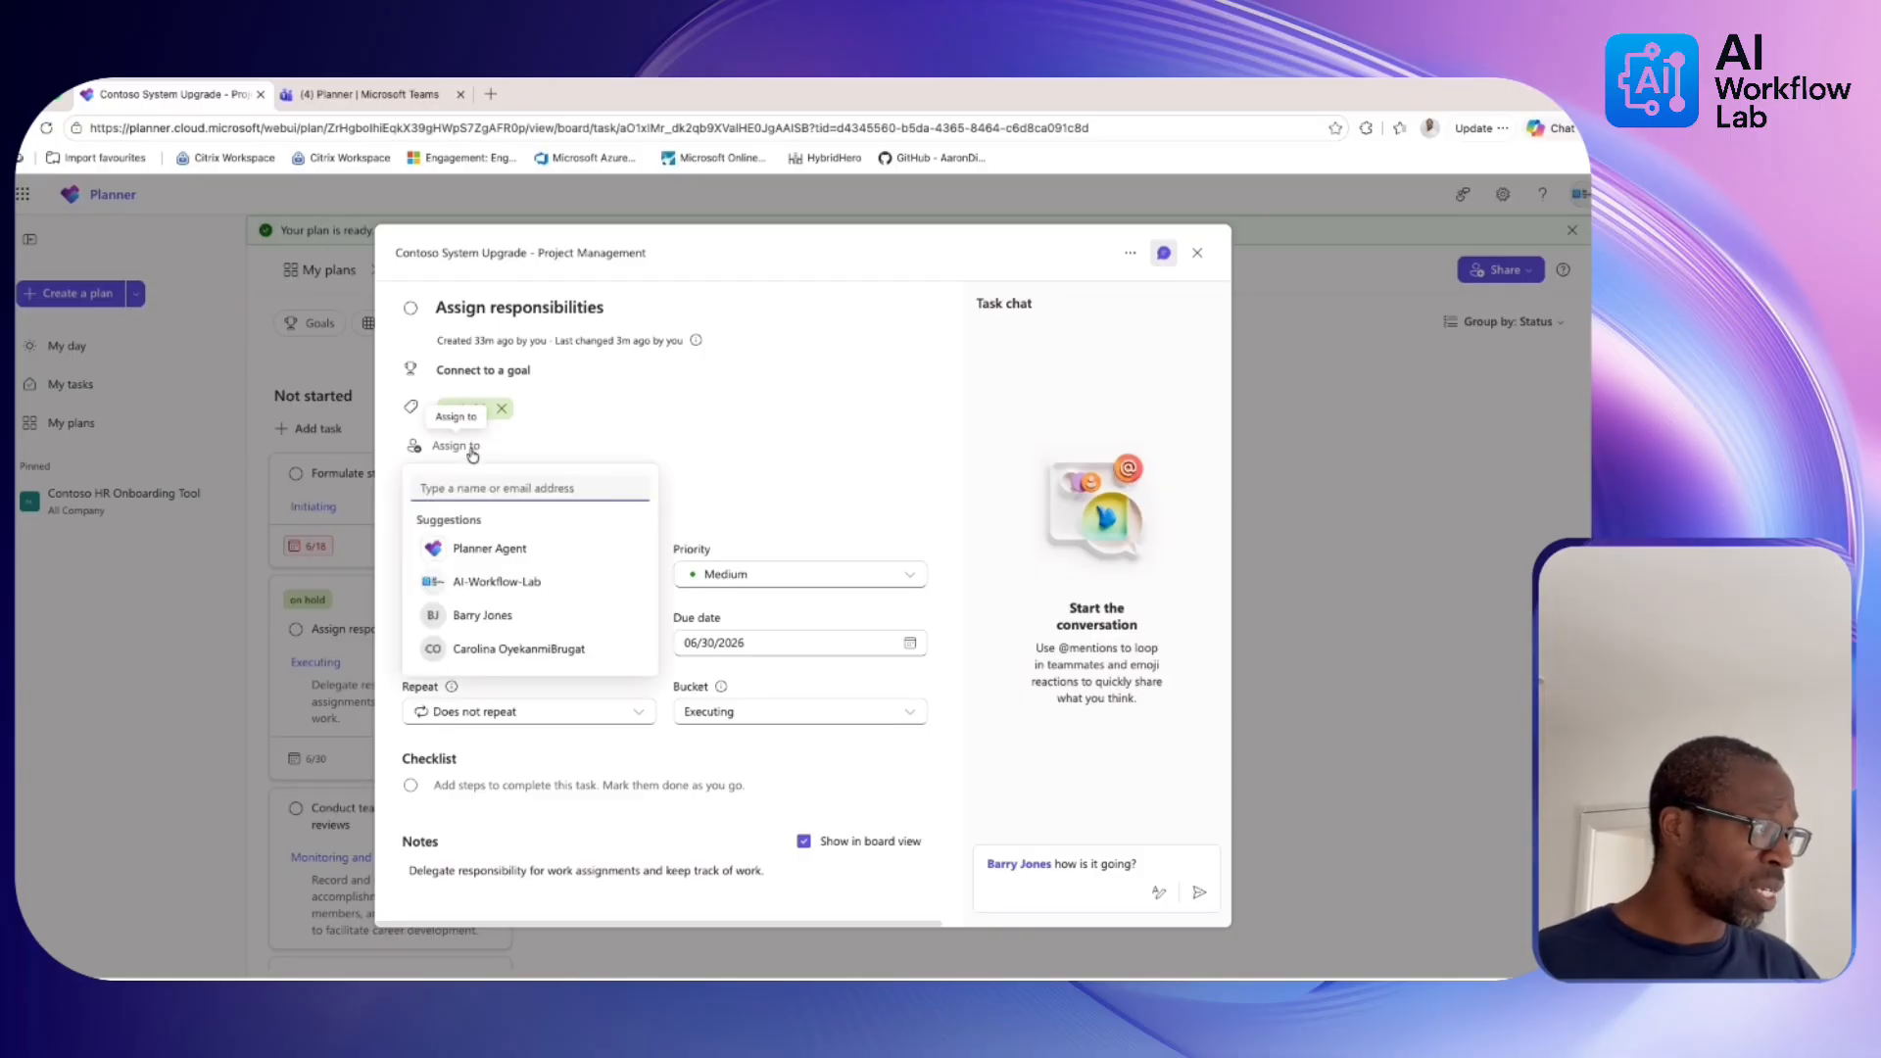
left_click(500, 616)
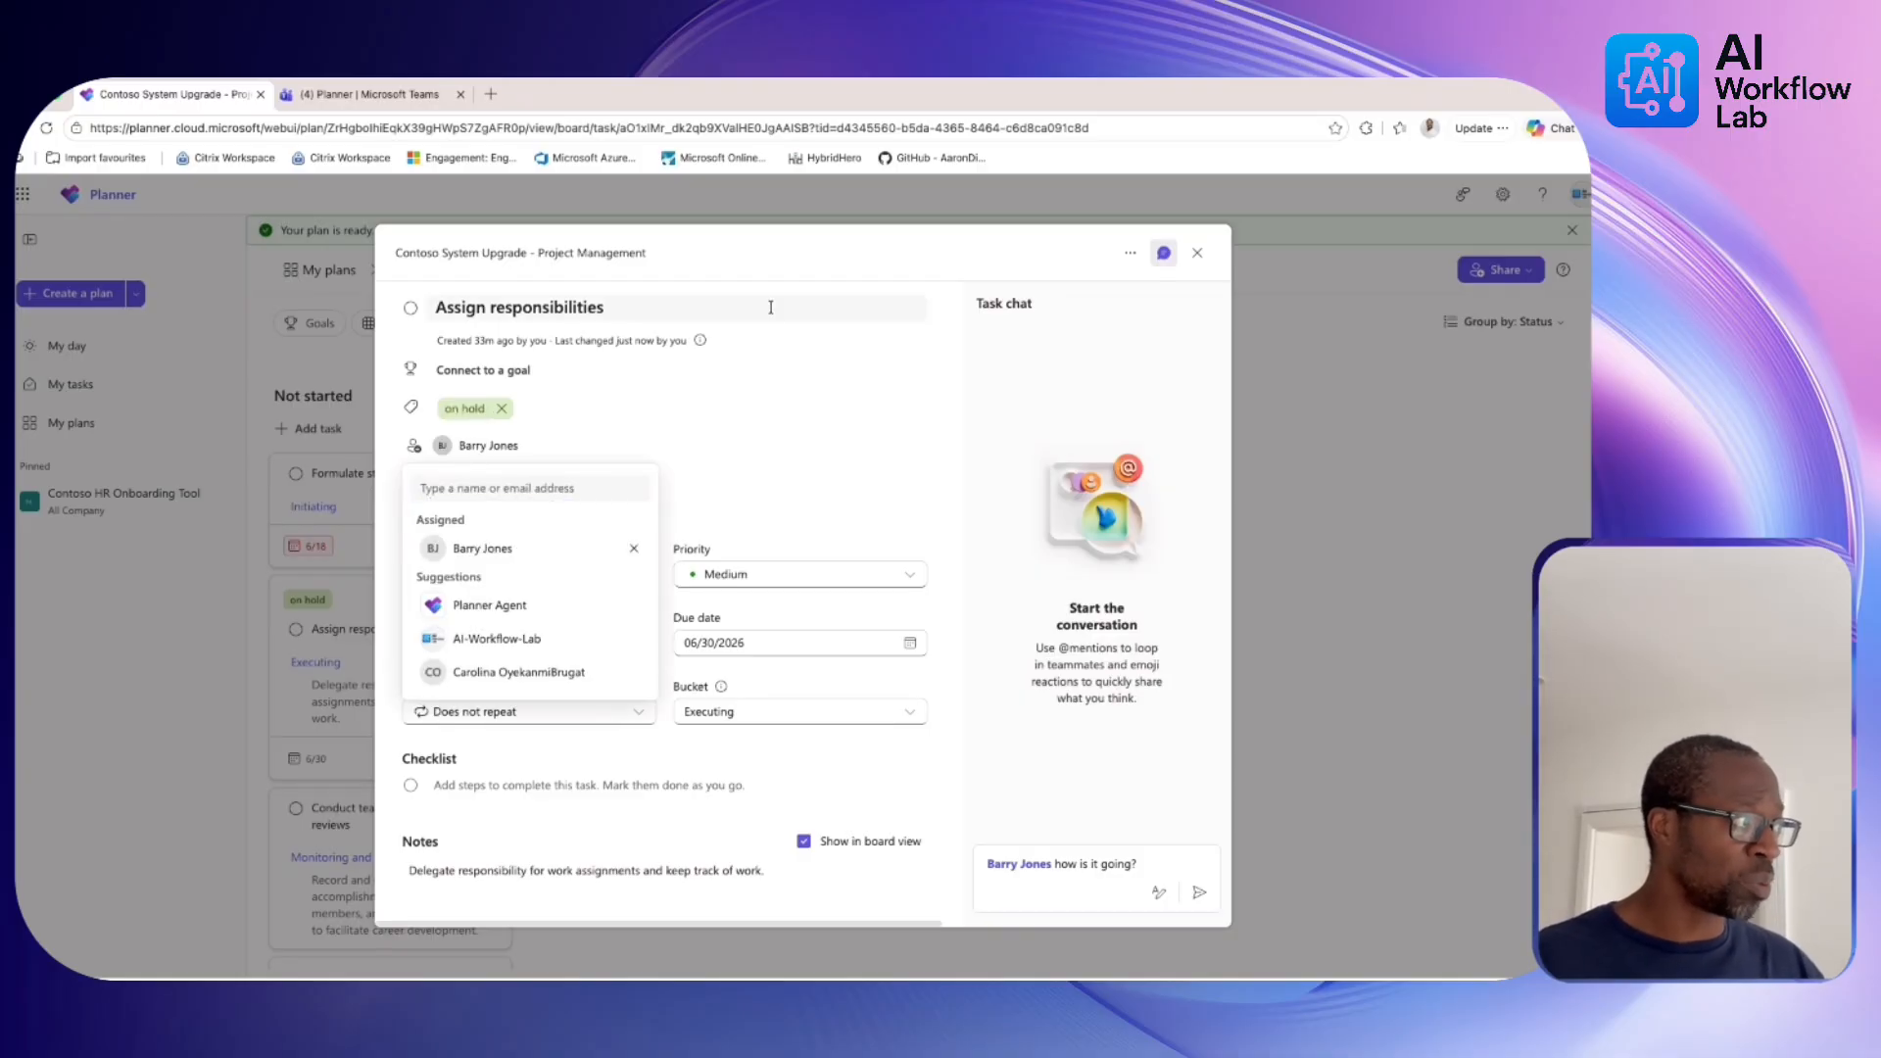
left_click(722, 345)
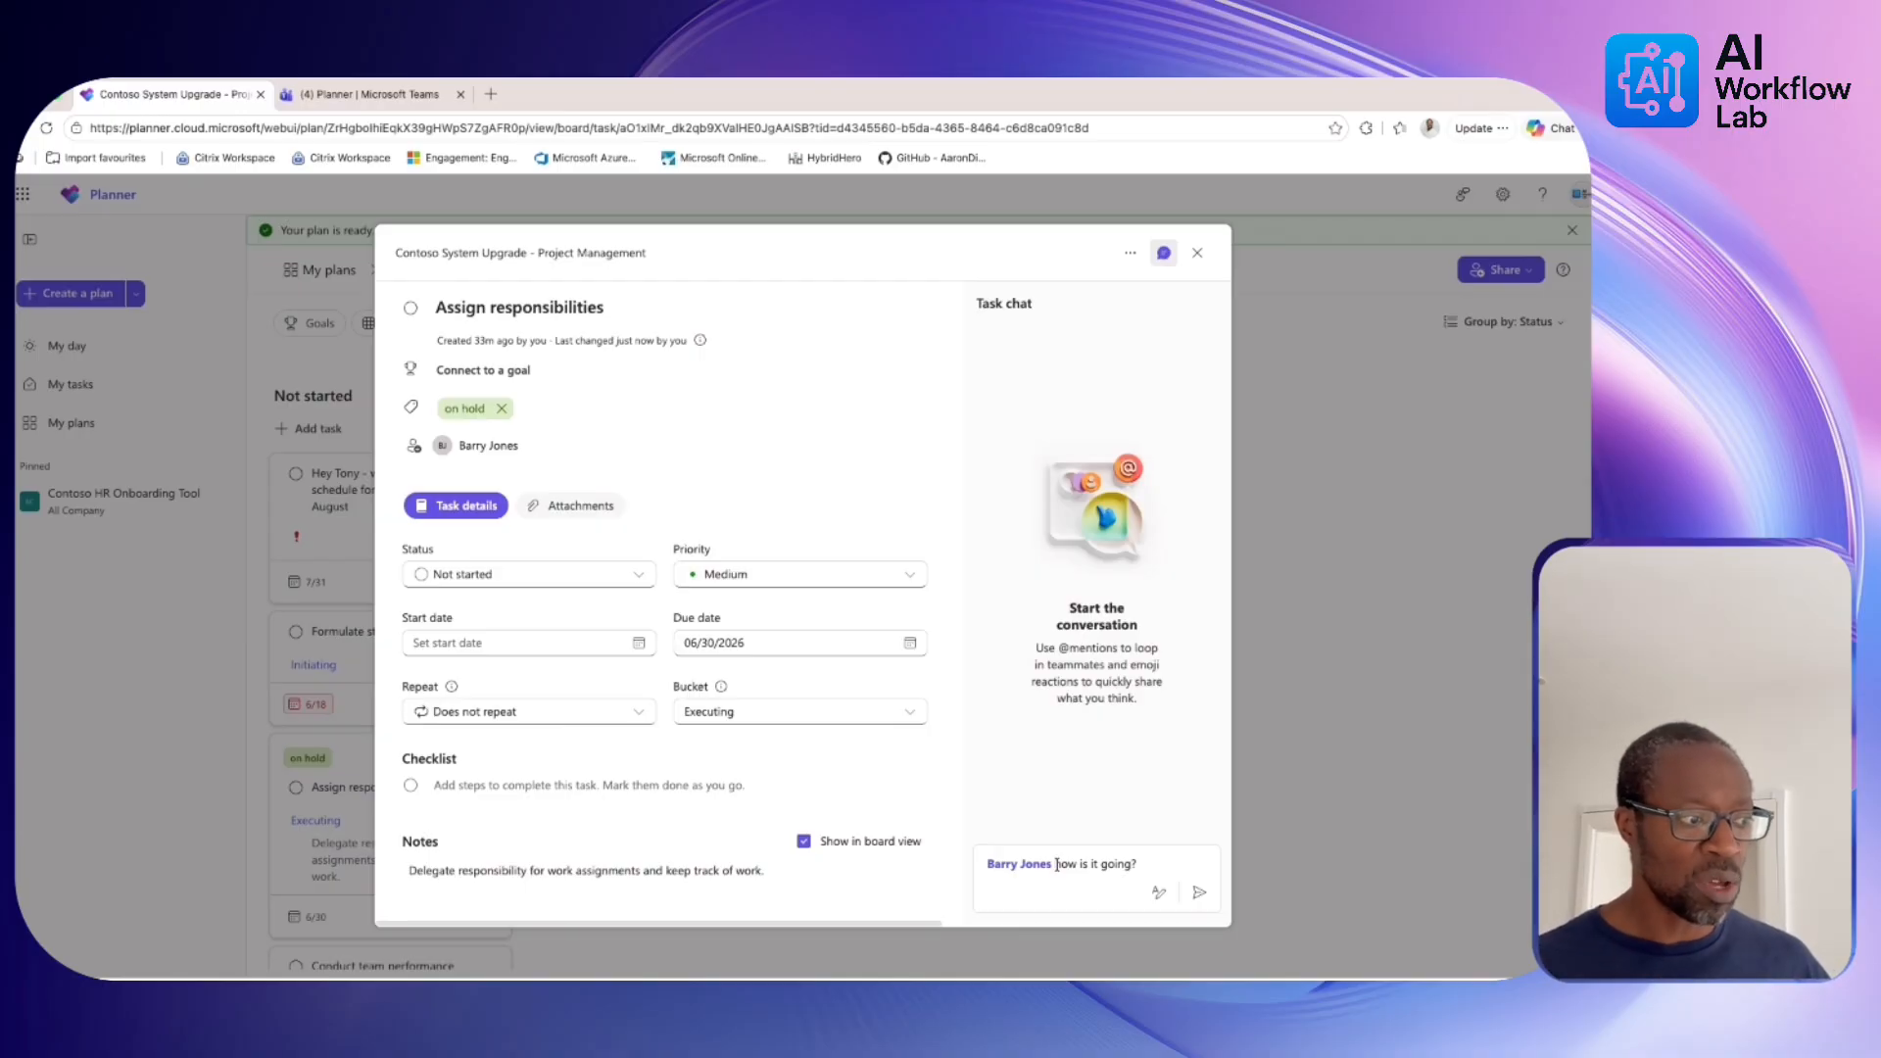
Send the drafted message in the "Assign responsibilities" task chat and close the task.
left_click(1195, 894)
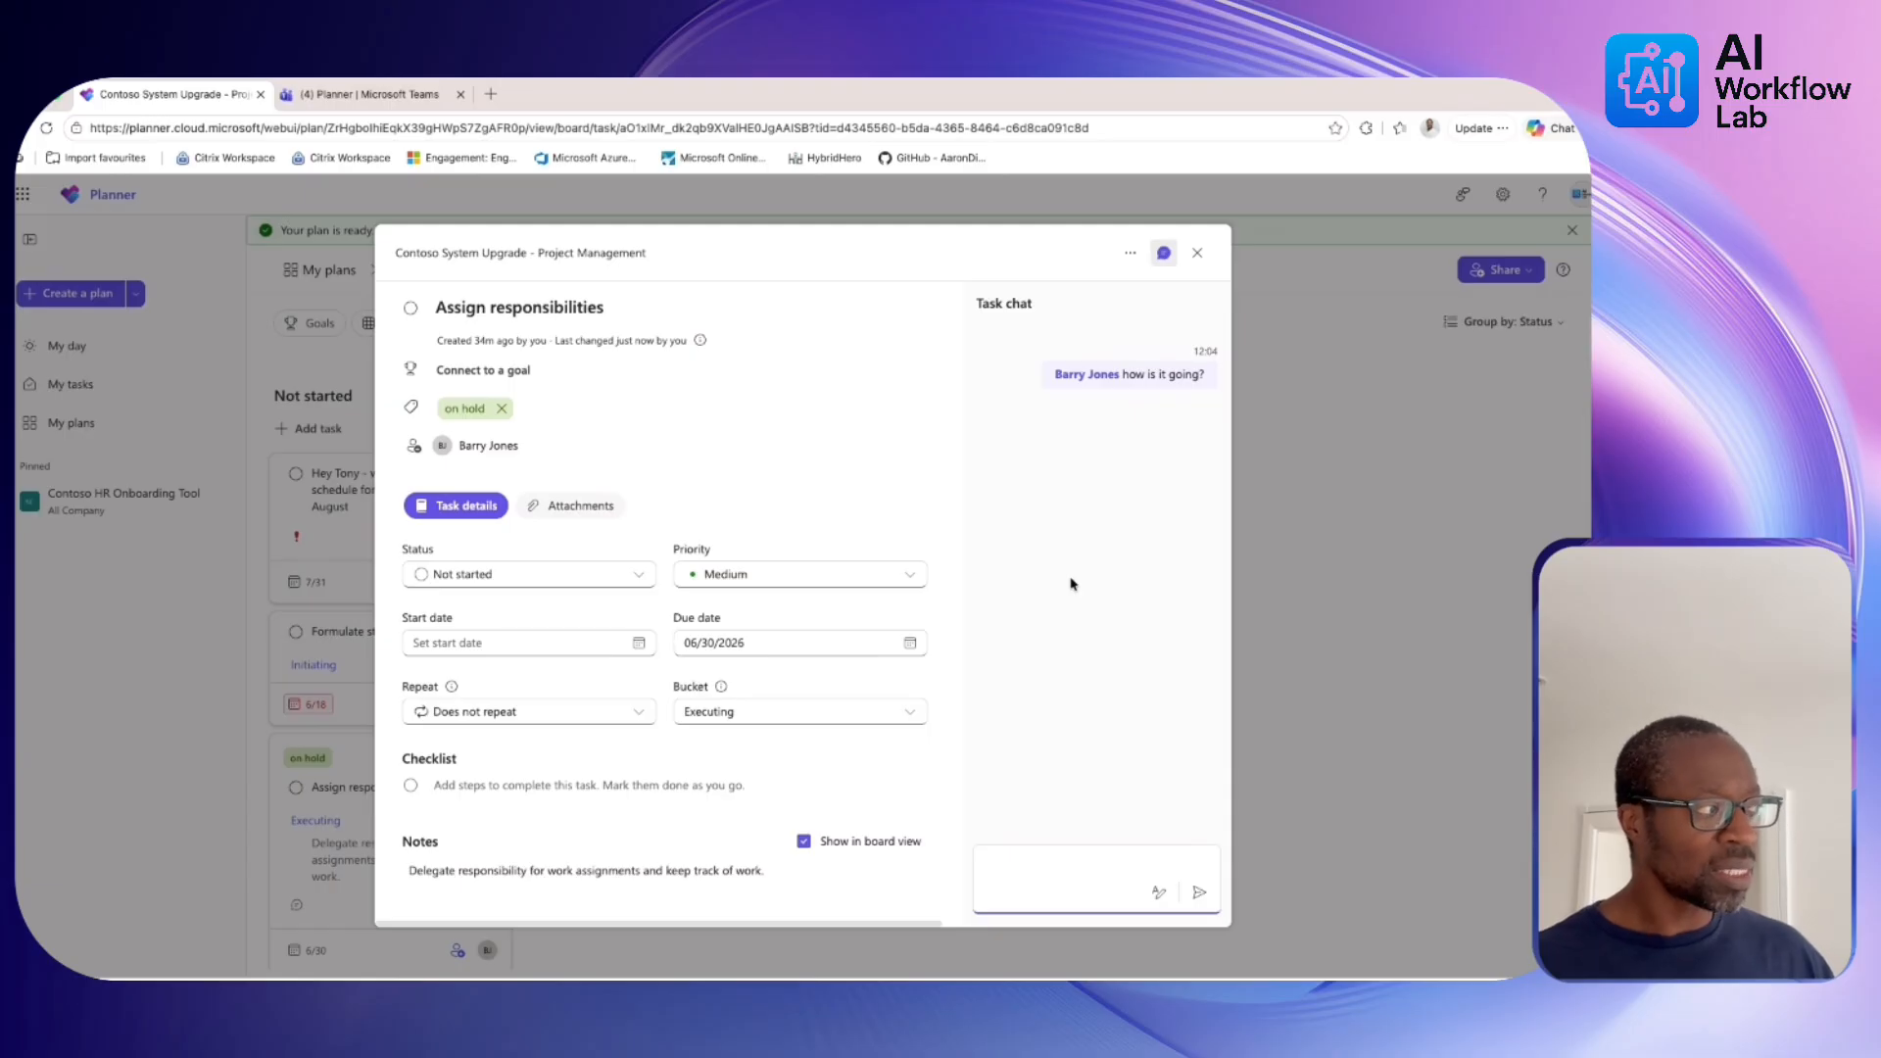
left_click(1197, 253)
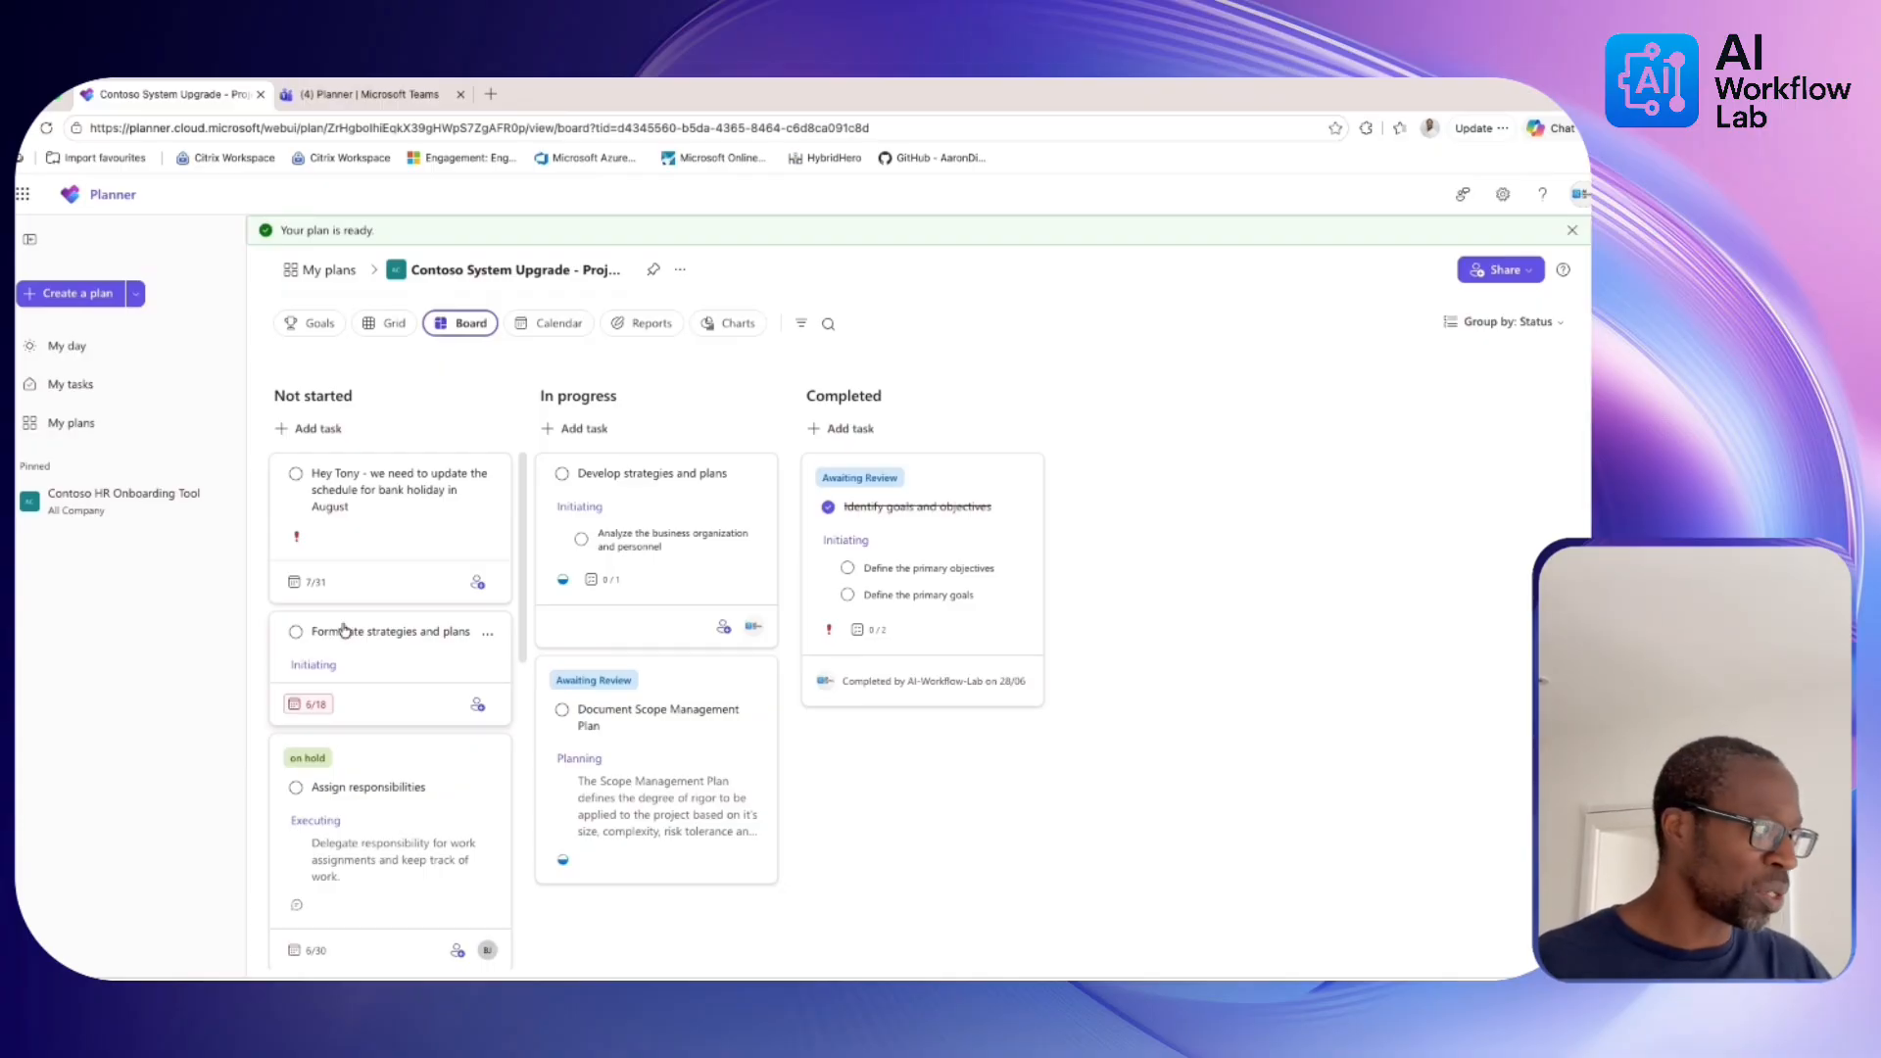
Open the bank holiday schedule task in the Not started column and assign it to Planner Agent.
left_click(375, 592)
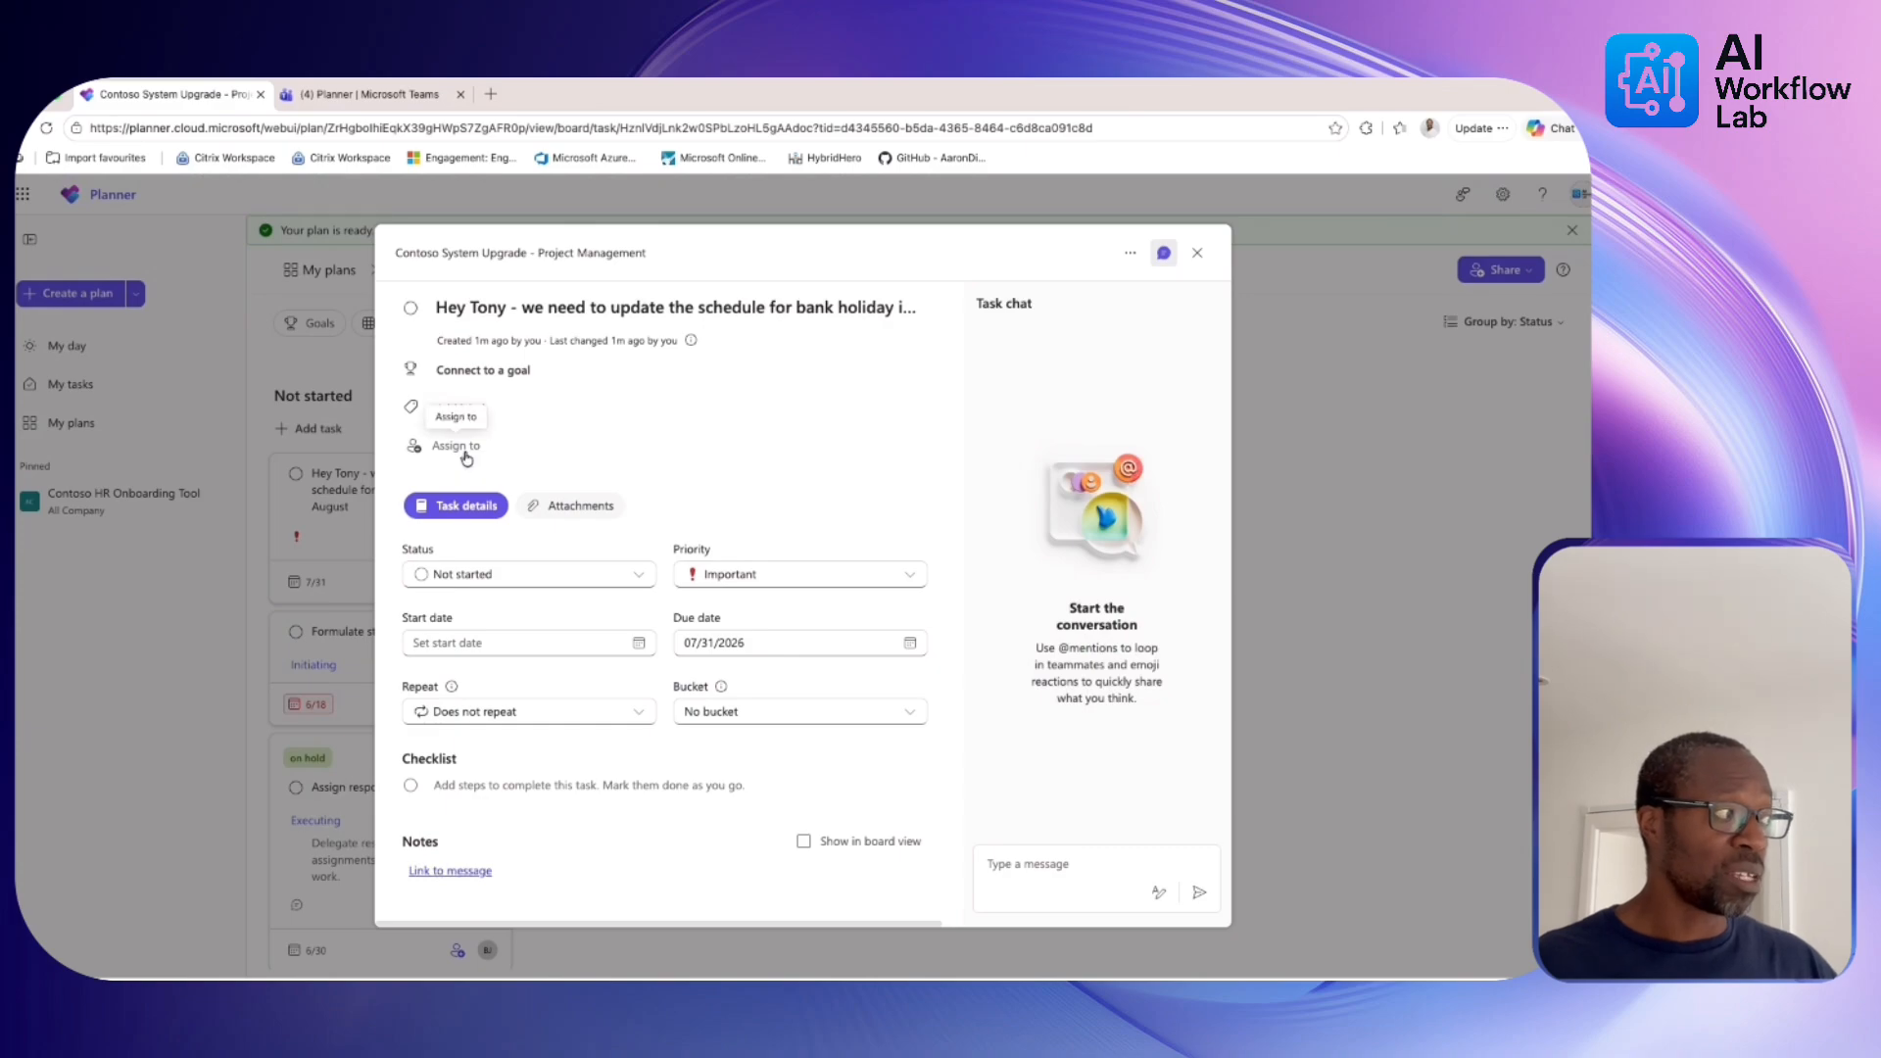
left_click(466, 451)
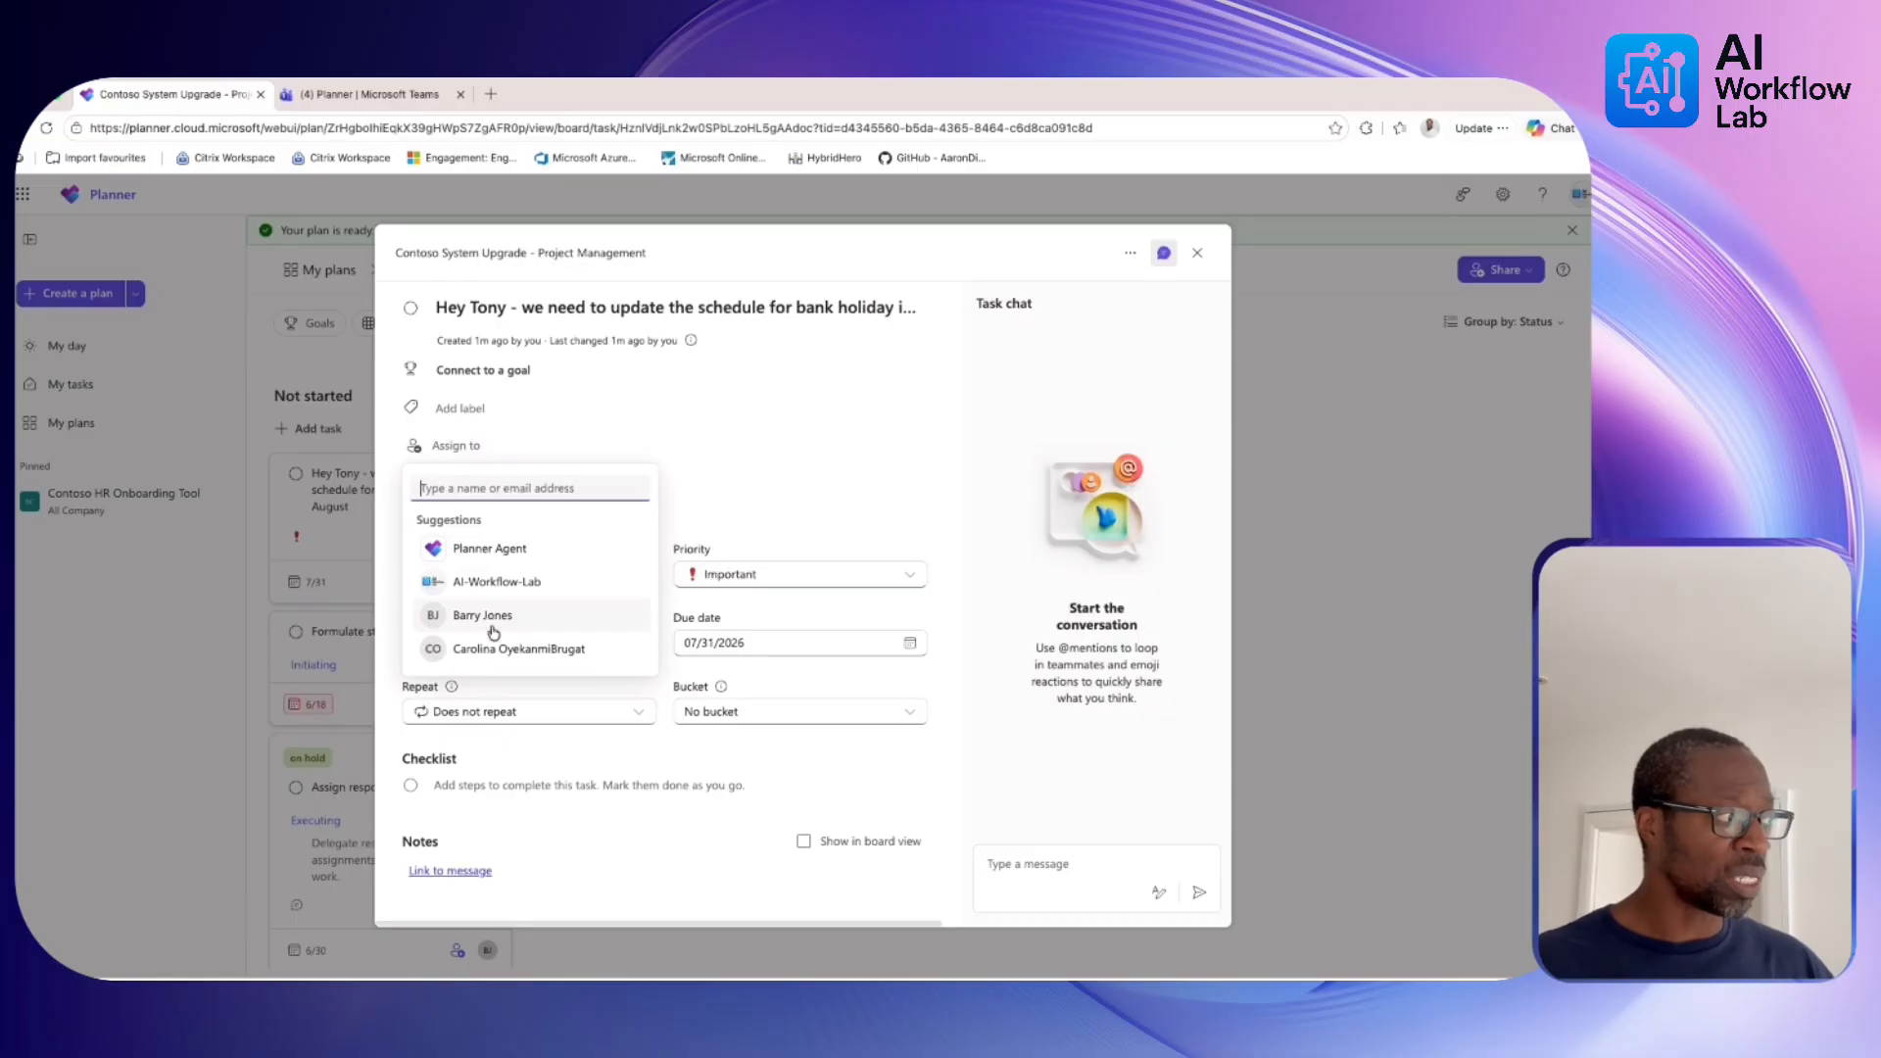
left_click(485, 557)
left_click(729, 434)
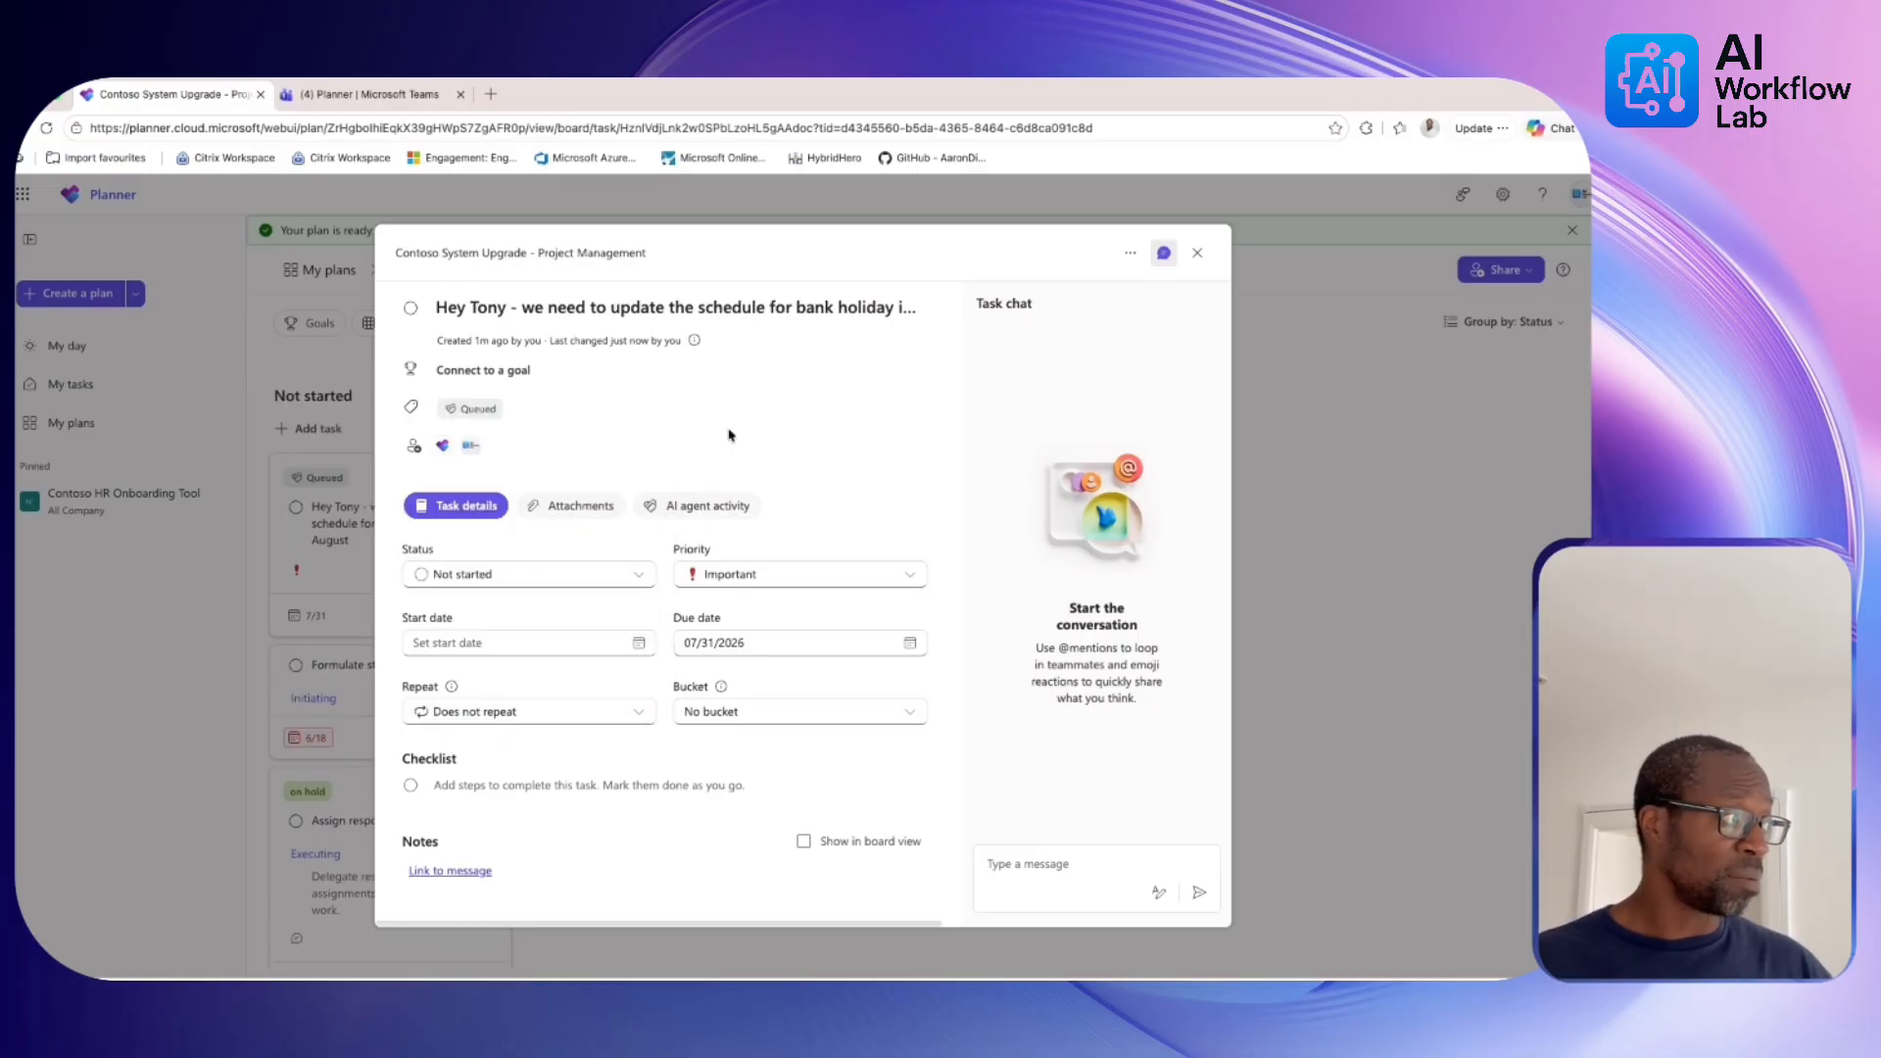
Remove AI-Workflow-Lab from the bank holiday task's assignees, keeping Planner Agent, and close the task.
left_click(471, 447)
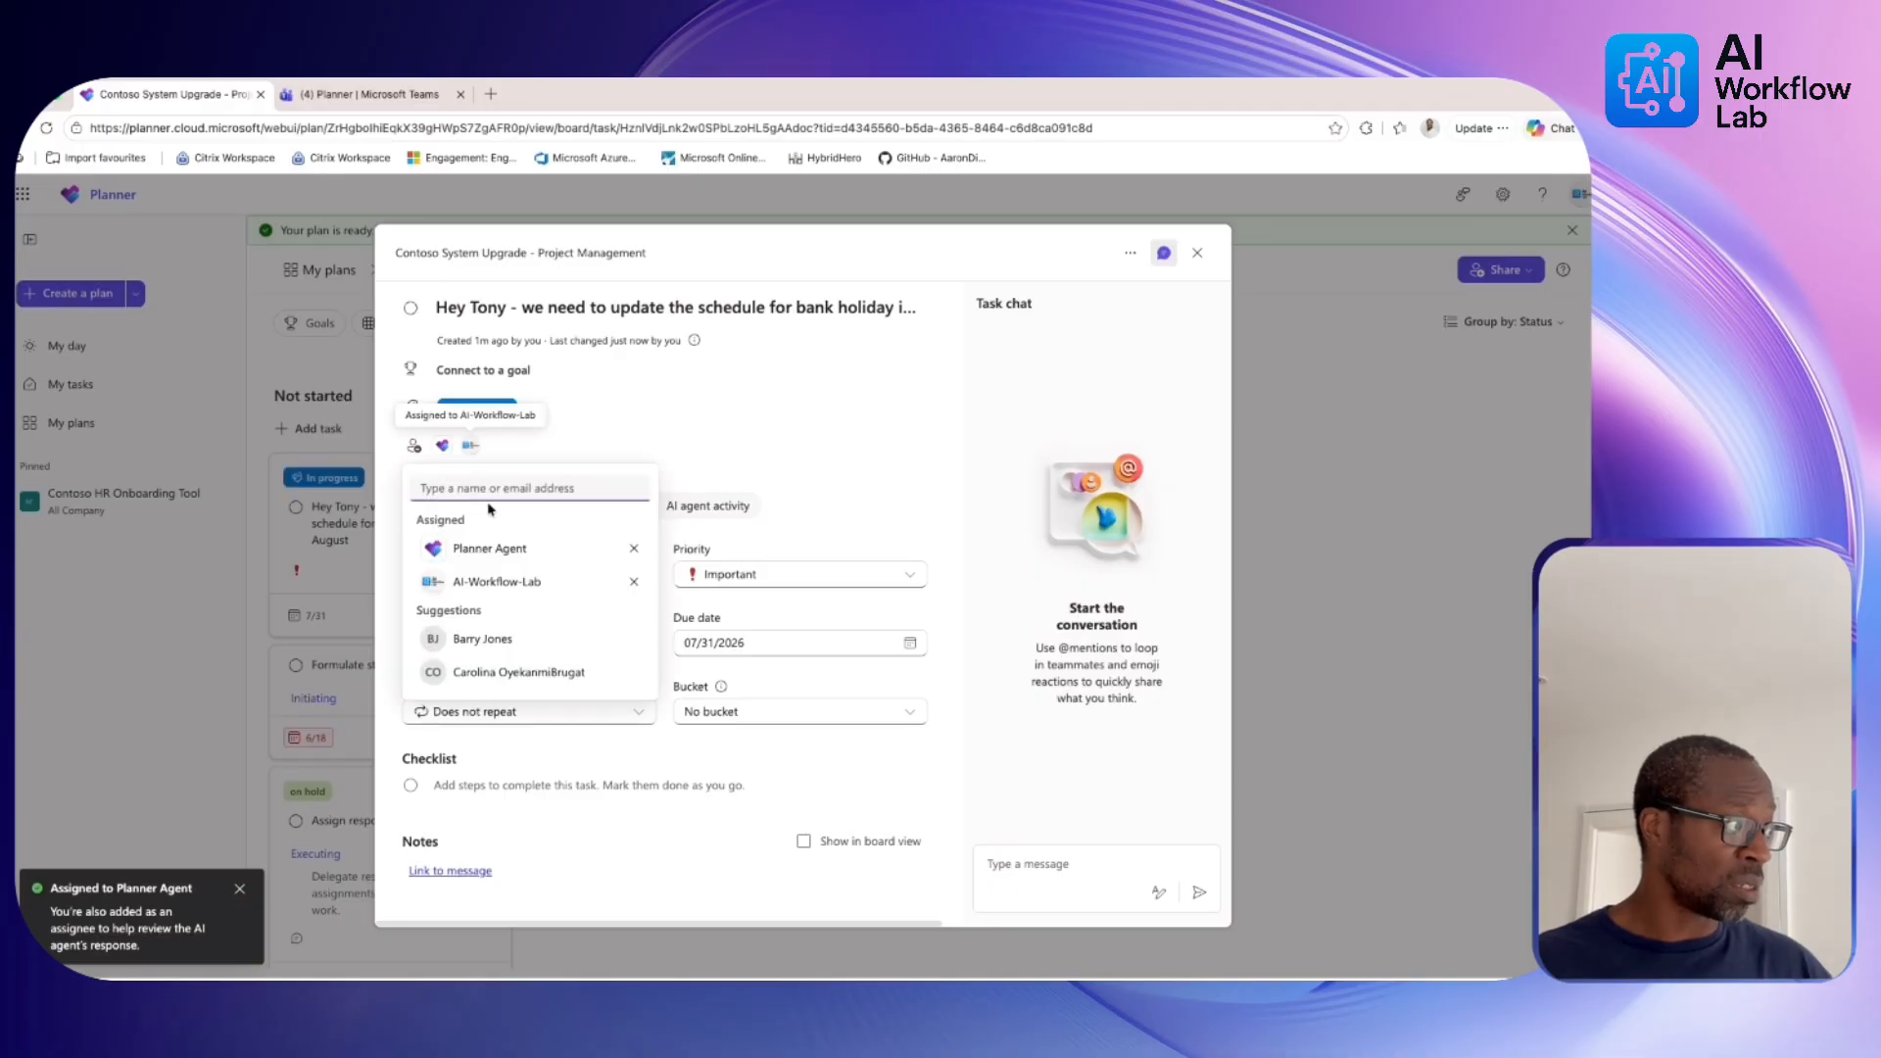
left_click(633, 584)
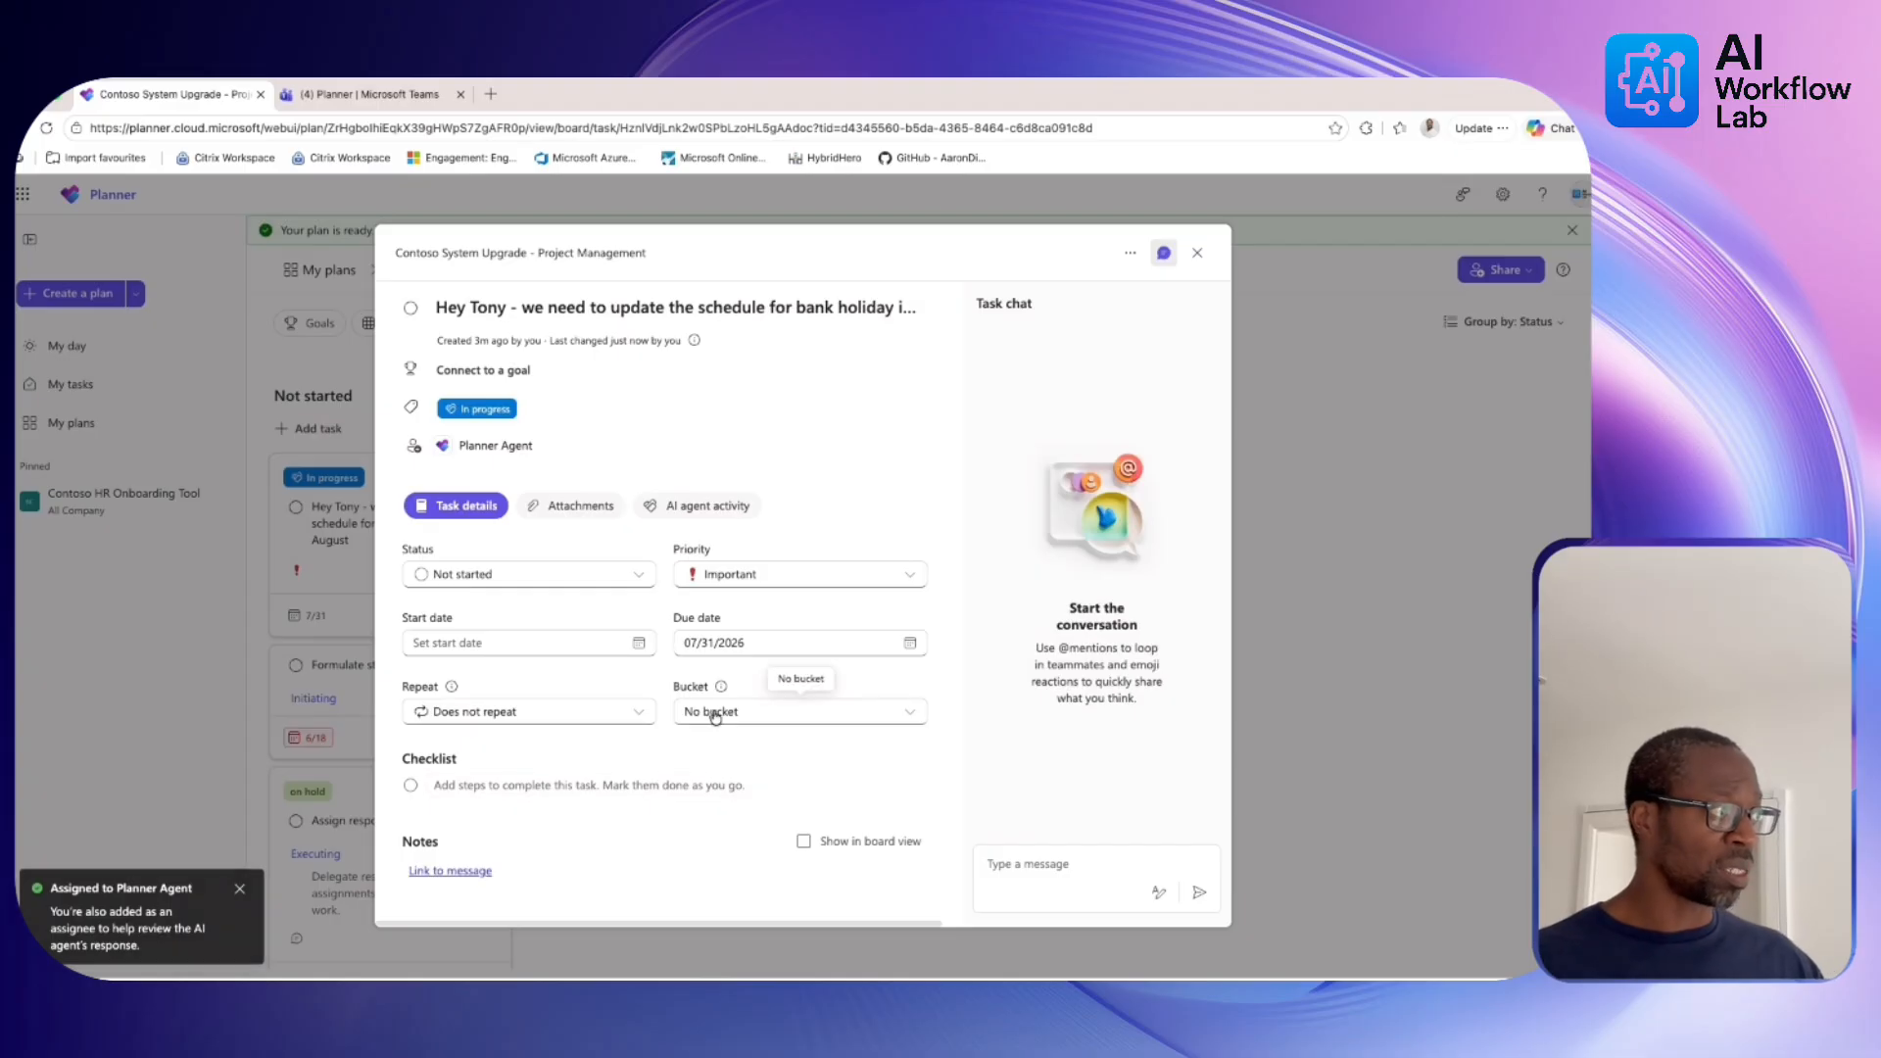
left_click(1197, 255)
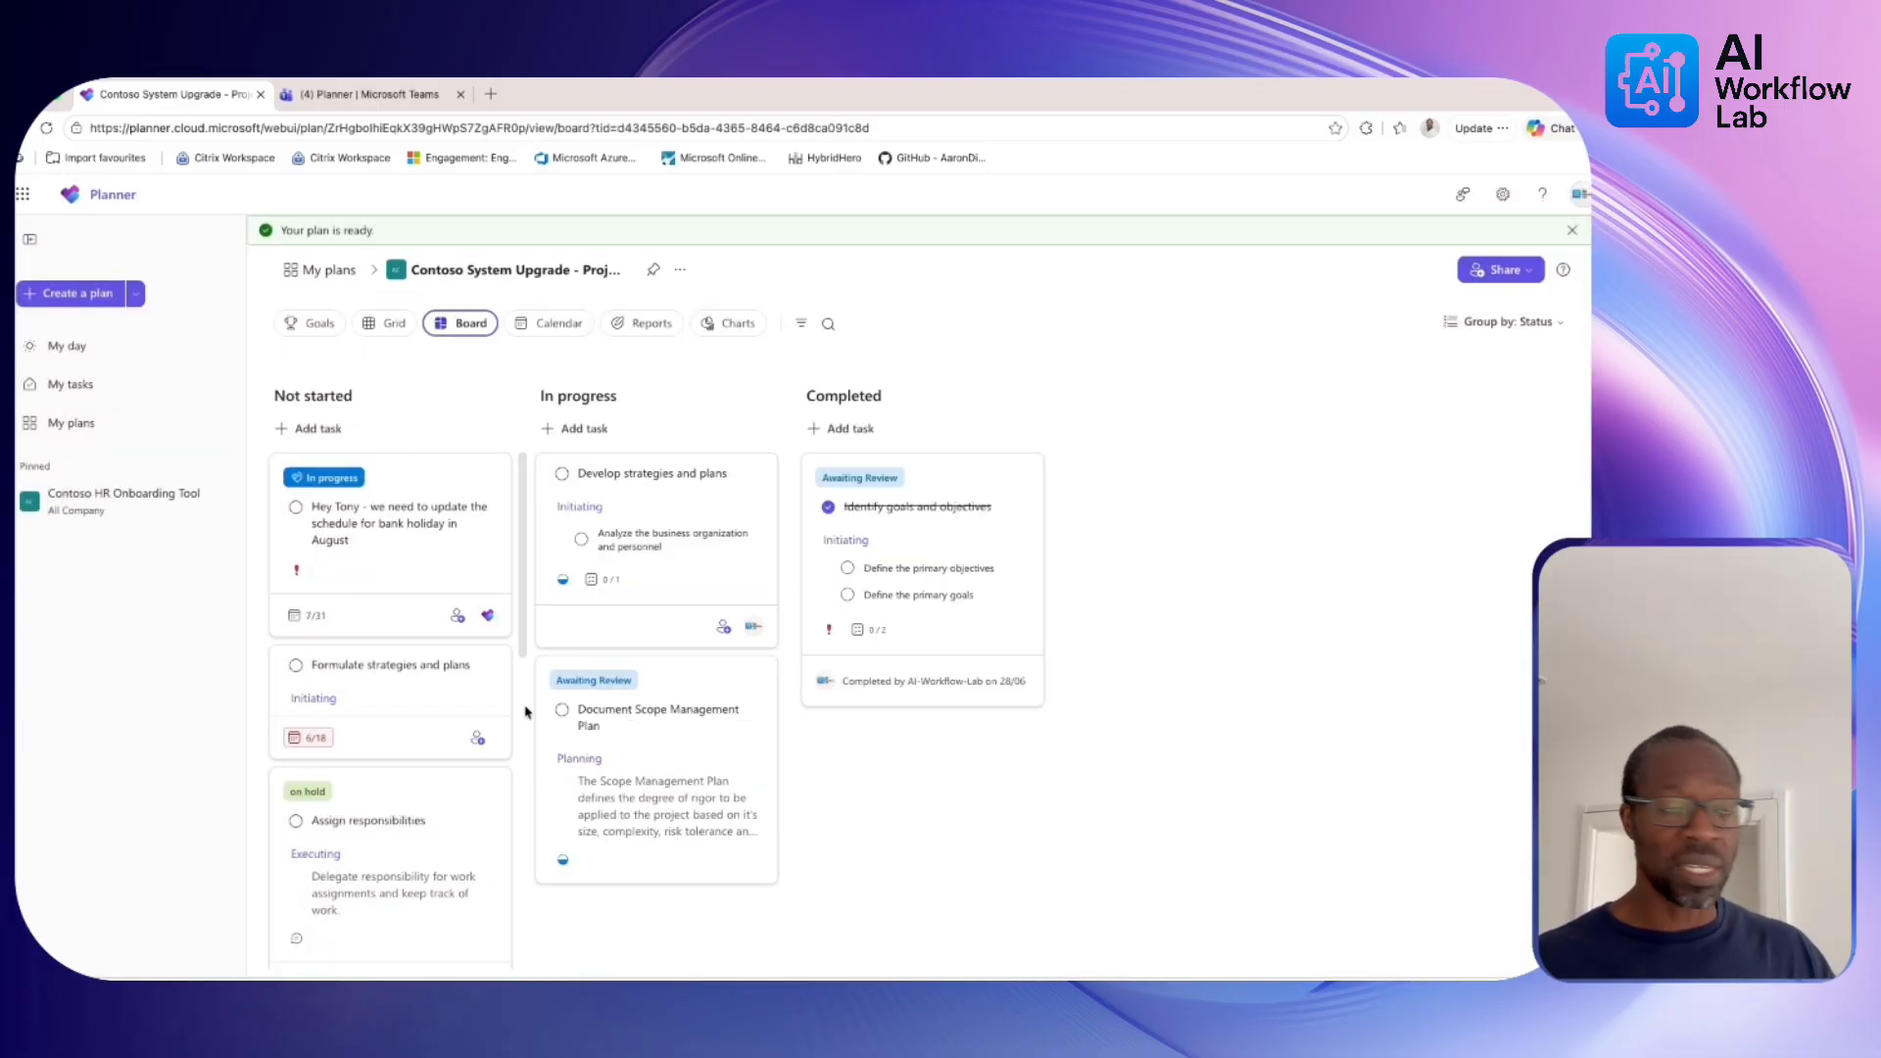